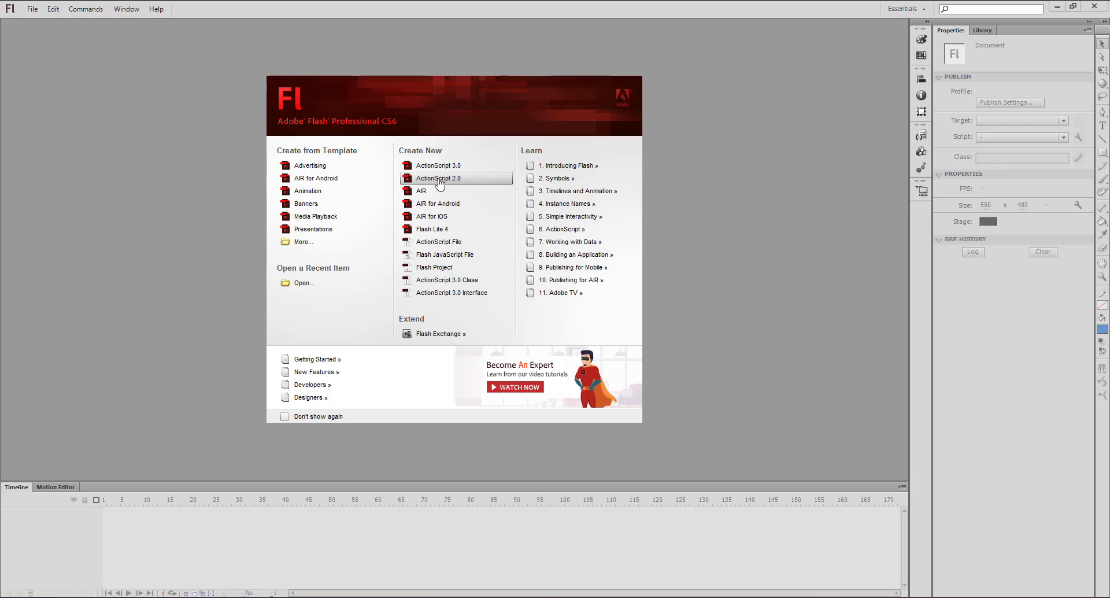
Create a new ActionScript 2.0 document and add a new Graphic symbol named Symbol 1
{"action": "left_click", "coordinate": [439, 184]}
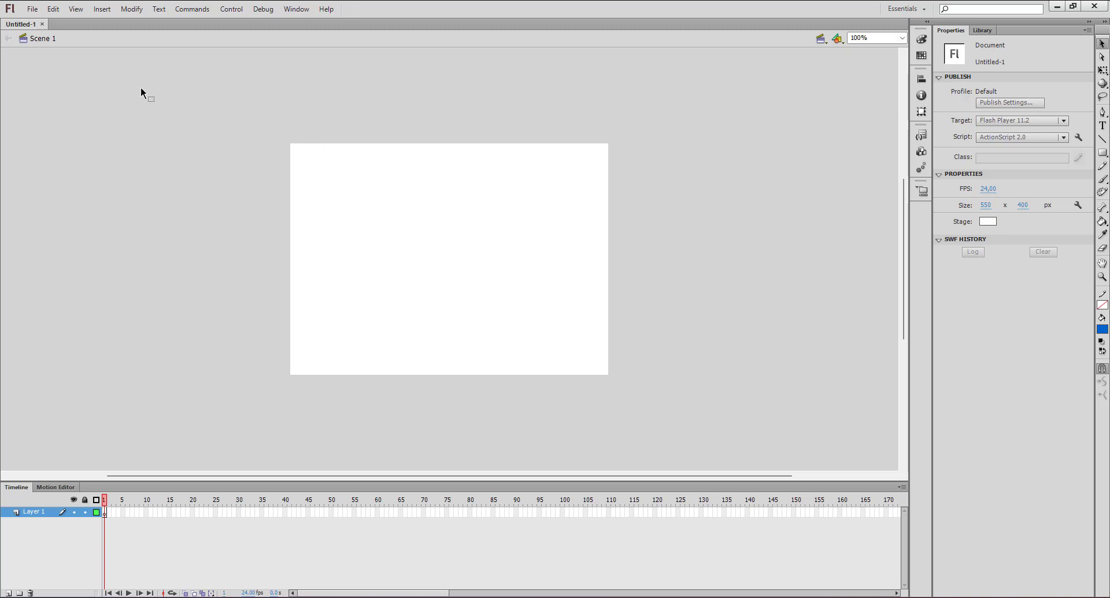
{"action": "left_click", "coordinate": [103, 10]}
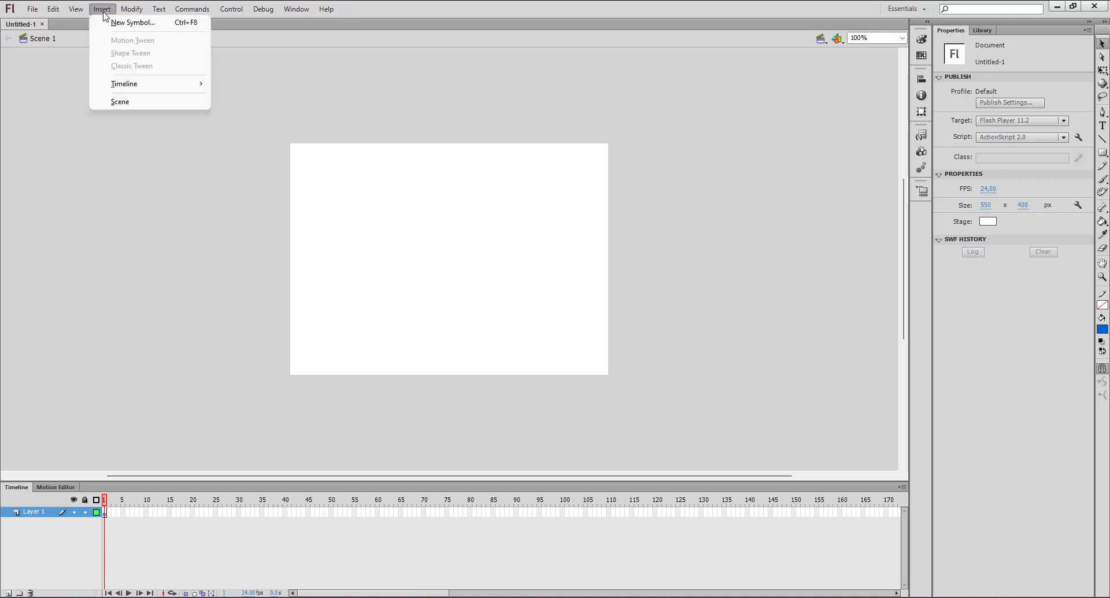
{"action": "left_click", "coordinate": [132, 27]}
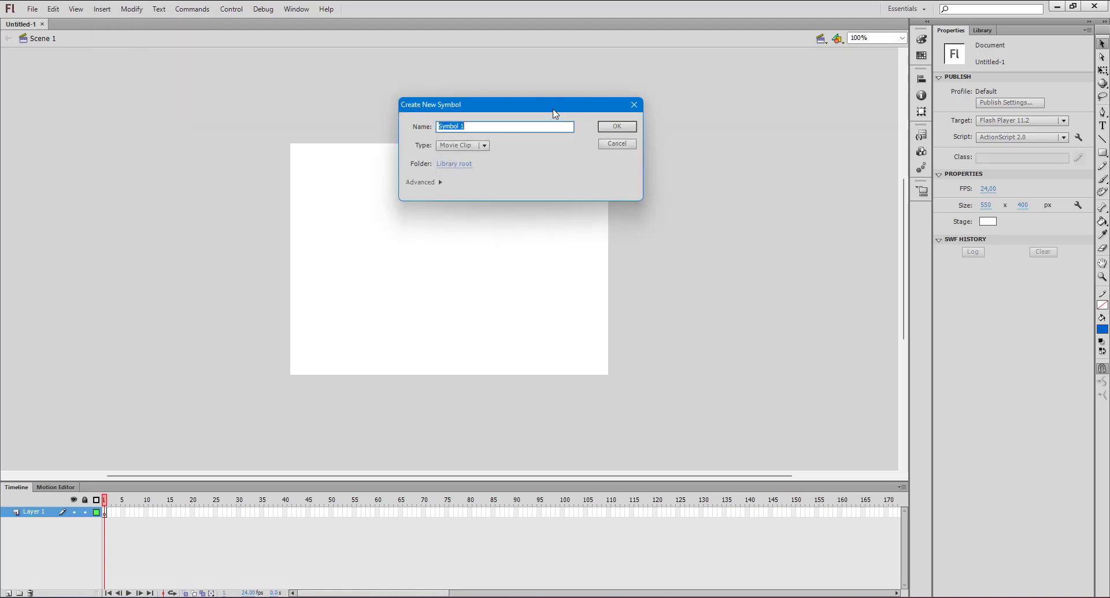
{"action": "left_click_drag", "start_coordinate": [516, 168], "coordinate": [499, 194]}
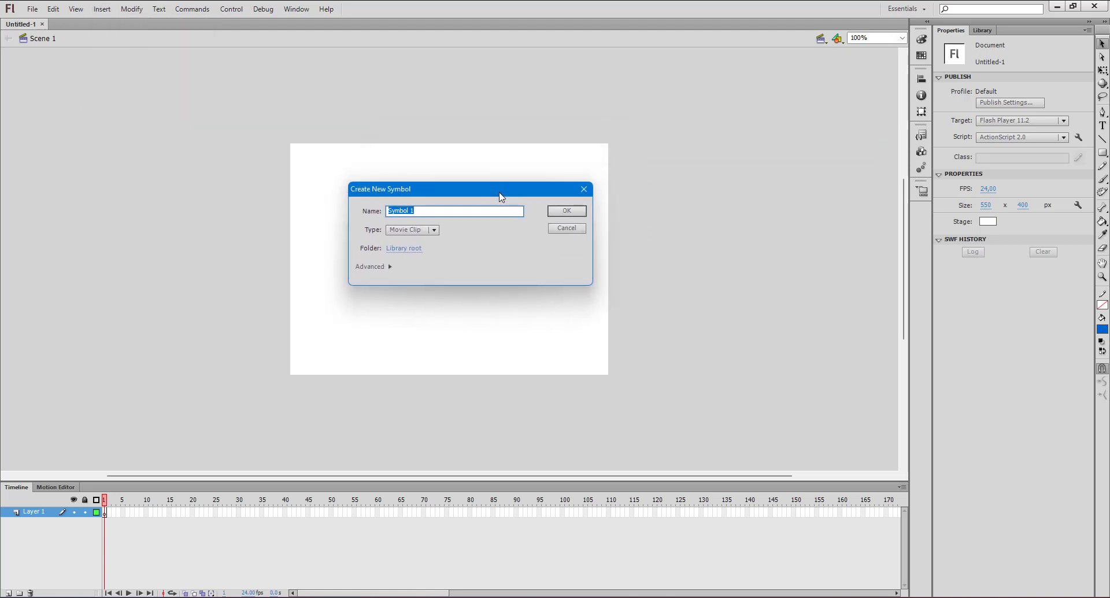
{"action": "left_click", "coordinate": [424, 210]}
{"action": "left_click_drag", "start_coordinate": [429, 210], "coordinate": [383, 211]}
{"action": "left_click", "coordinate": [432, 231]}
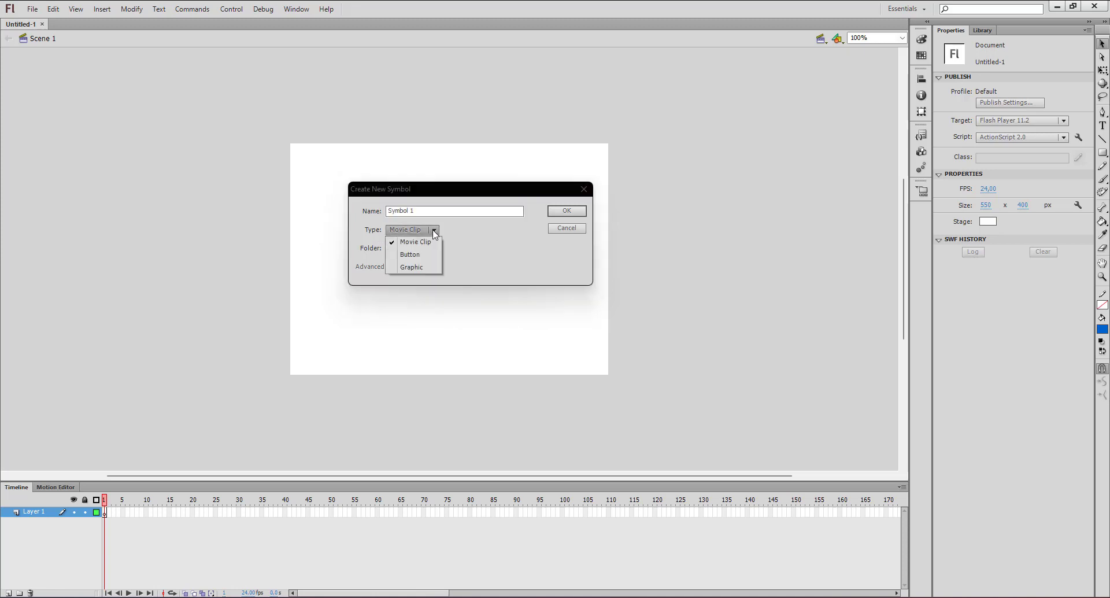
{"action": "left_click", "coordinate": [416, 267]}
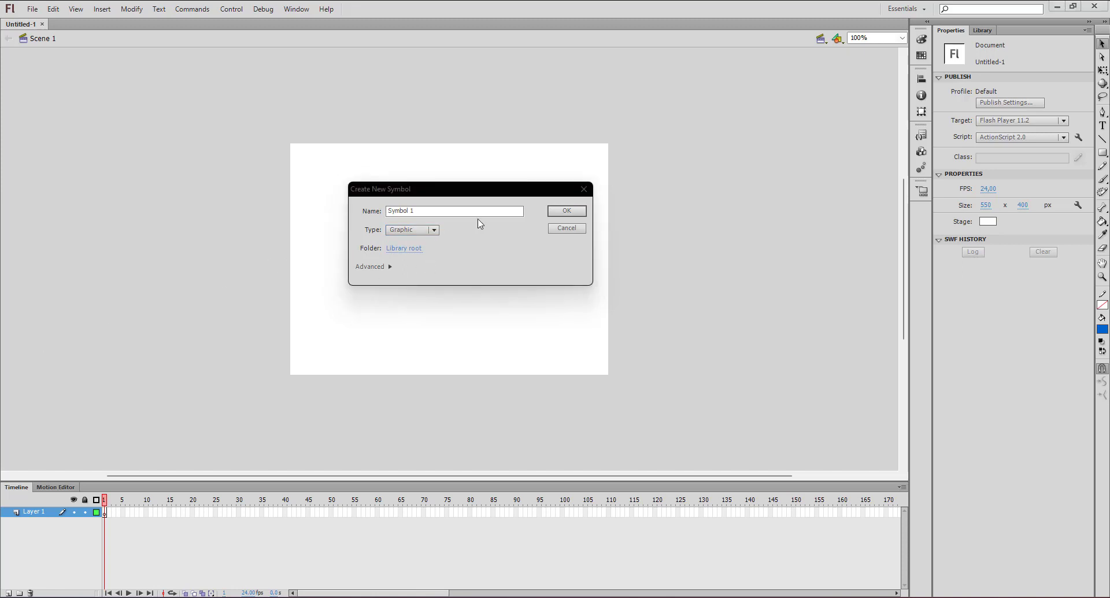
{"action": "left_click", "coordinate": [565, 212]}
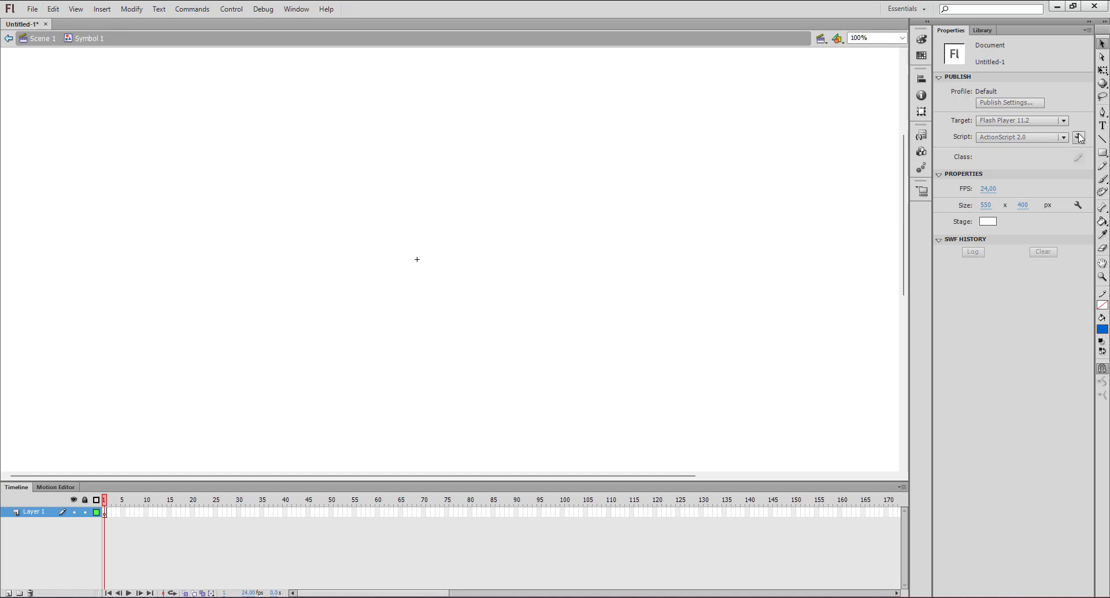
Draw a truck body in the symbol from two adjoining yellow rectangles without stroke, a tall one and a low one at its front
{"action": "left_click", "coordinate": [1103, 152]}
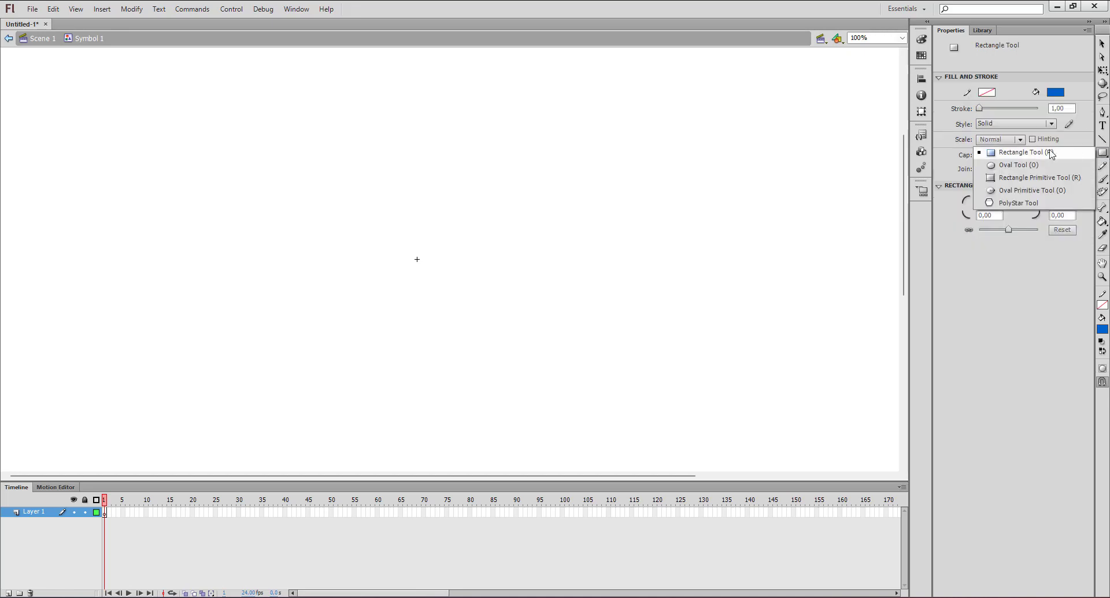
{"action": "left_click", "coordinate": [1000, 148]}
{"action": "left_click", "coordinate": [1056, 92]}
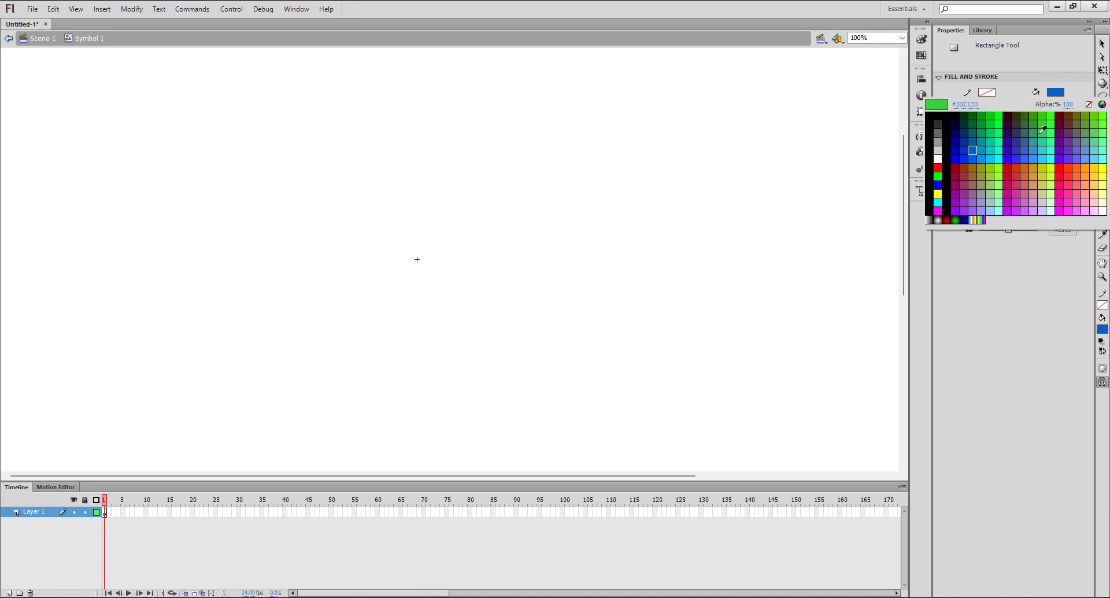
{"action": "left_click", "coordinate": [1098, 165]}
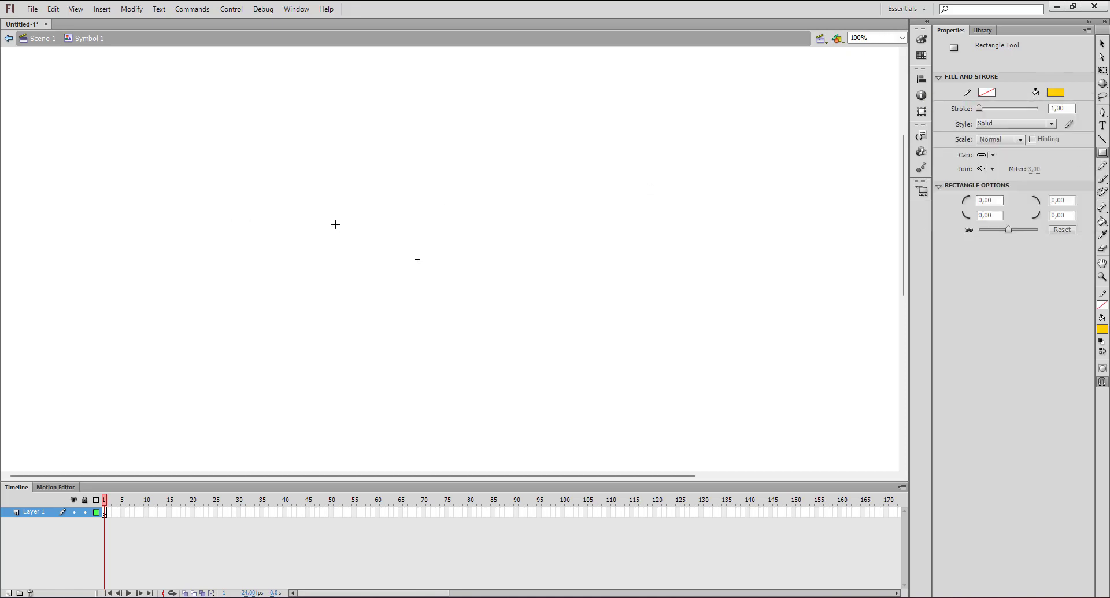
{"action": "left_click_drag", "start_coordinate": [335, 225], "coordinate": [502, 295]}
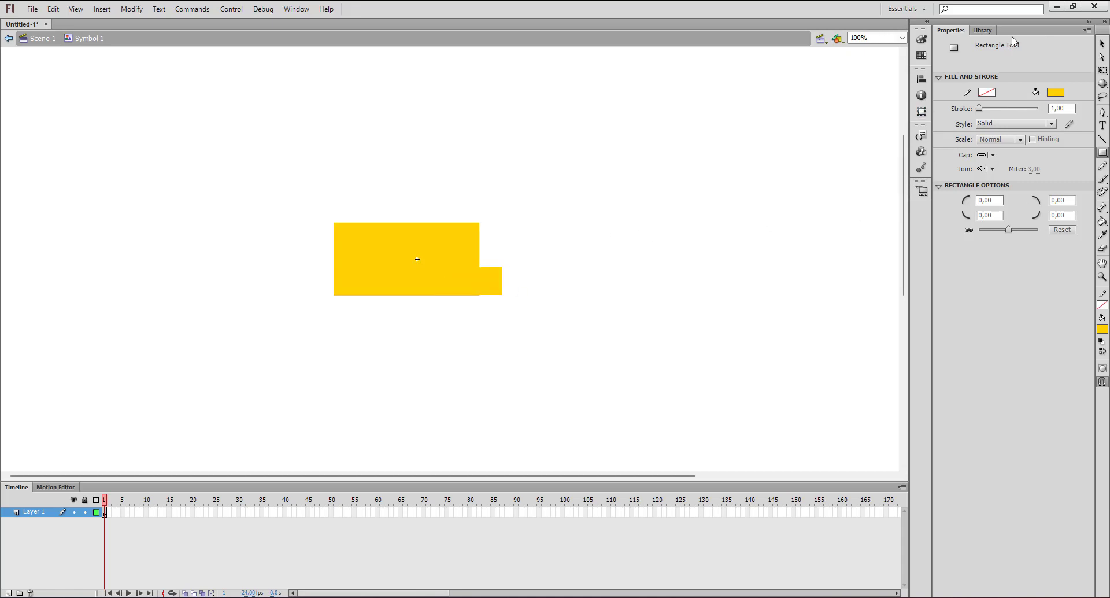
Select the thin uneven strip along the truck body's lower edge and delete it to level the base
{"action": "left_click", "coordinate": [1102, 43]}
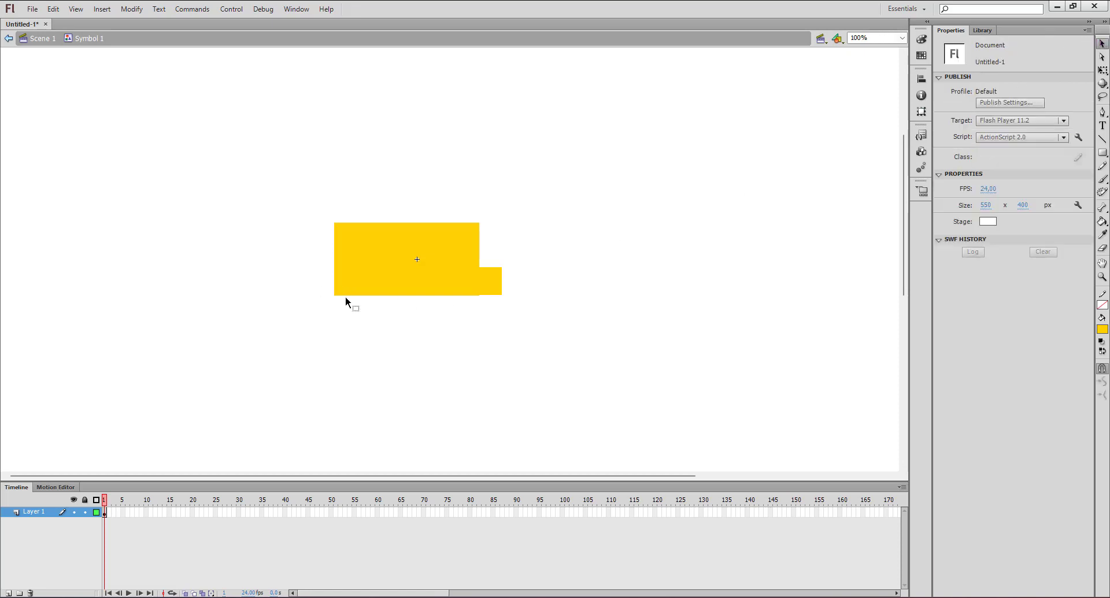
{"action": "left_click_drag", "start_coordinate": [320, 288], "coordinate": [519, 308]}
{"action": "left_click", "coordinate": [405, 325]}
{"action": "left_click_drag", "start_coordinate": [329, 292], "coordinate": [539, 310]}
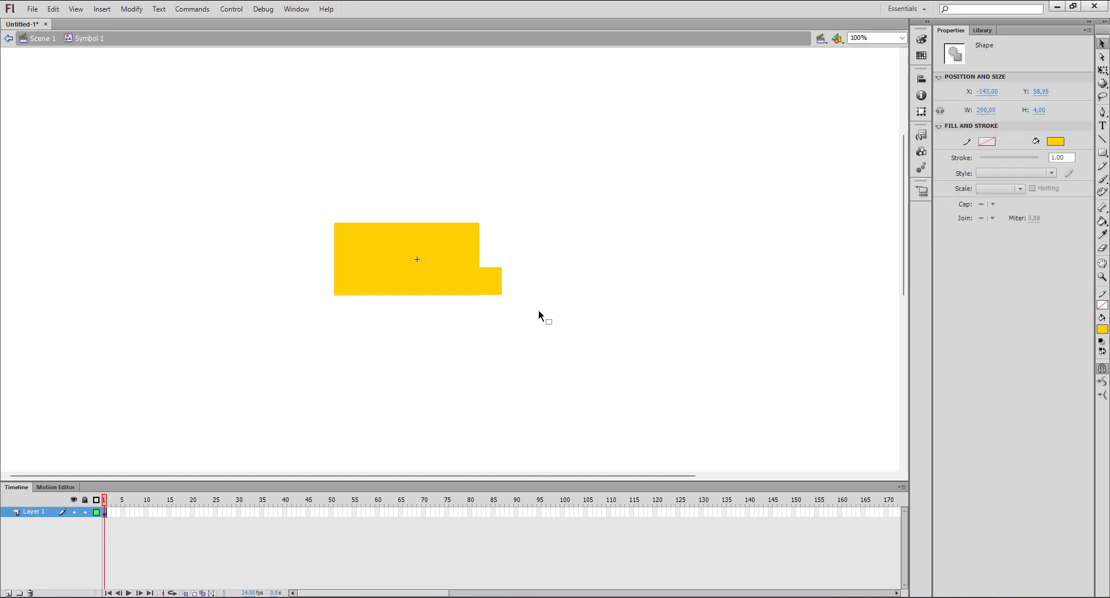
{"action": "key", "text": "Delete"}
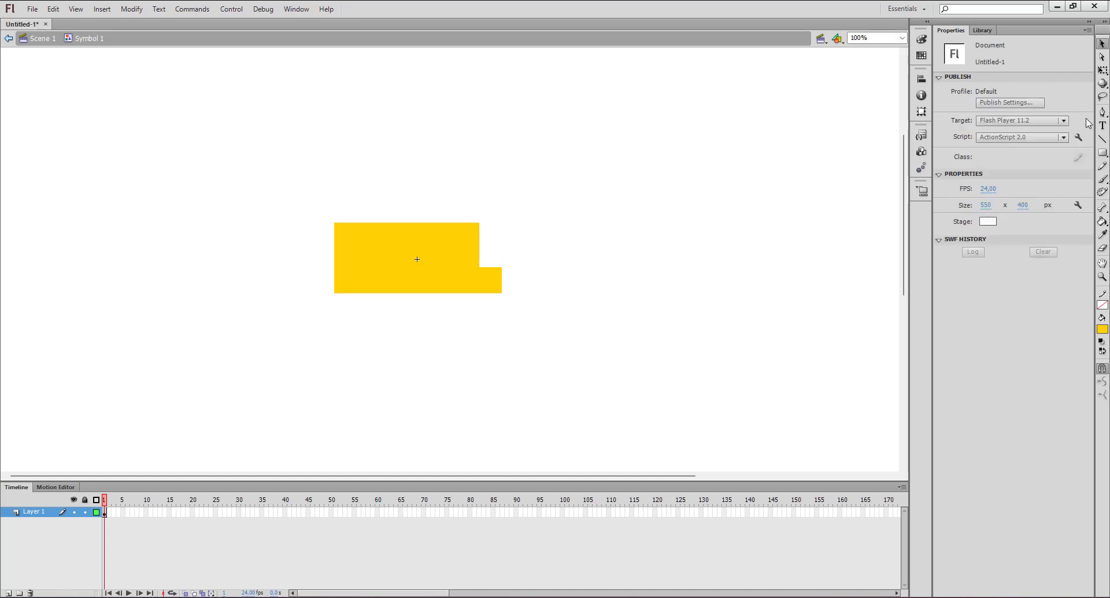
Draw a light-blue square window about 57 px wide with the Rectangle tool, without stroke
{"action": "left_click", "coordinate": [1103, 152]}
{"action": "left_click", "coordinate": [1058, 96]}
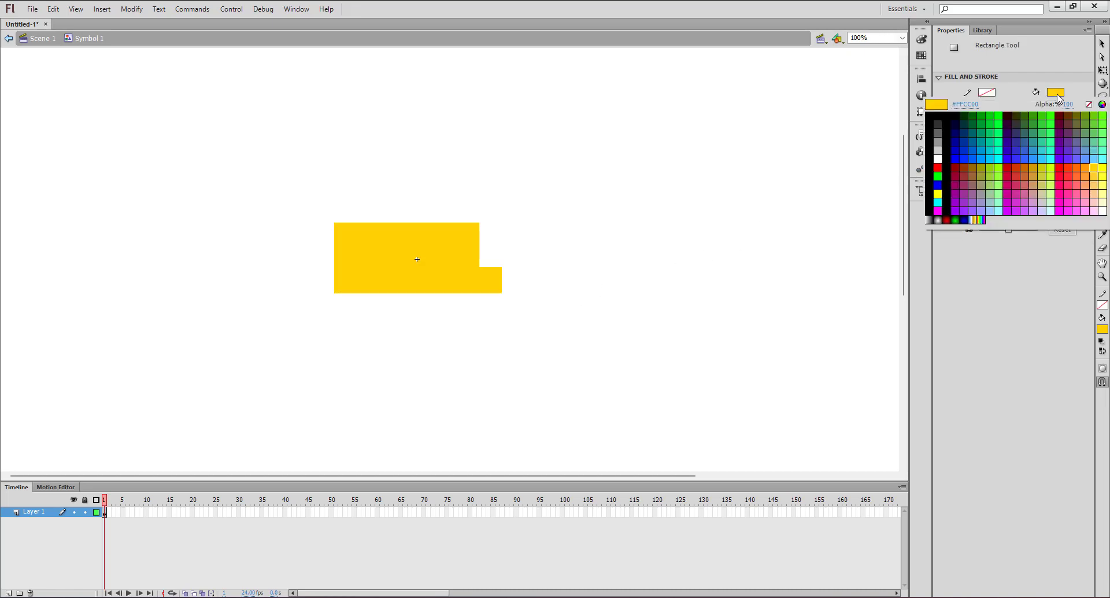
{"action": "left_click", "coordinate": [1044, 157]}
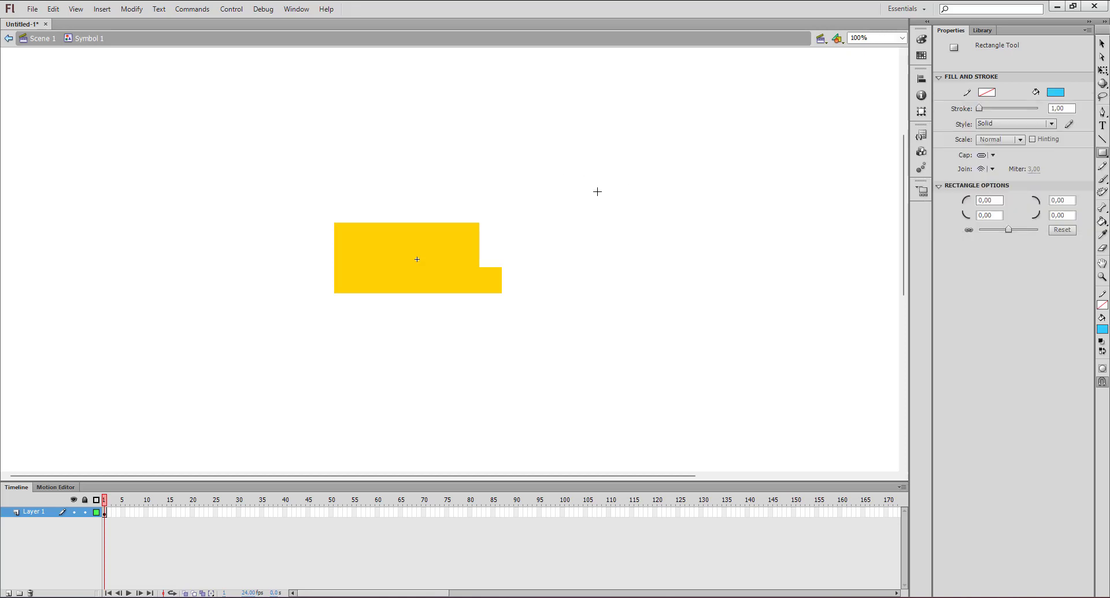
{"action": "left_click_drag", "start_coordinate": [597, 191], "coordinate": [480, 238]}
Move the blue window onto the upper front of the truck body and nudge it slightly inward from the edge
{"action": "left_click", "coordinate": [1102, 43]}
{"action": "left_click", "coordinate": [620, 213]}
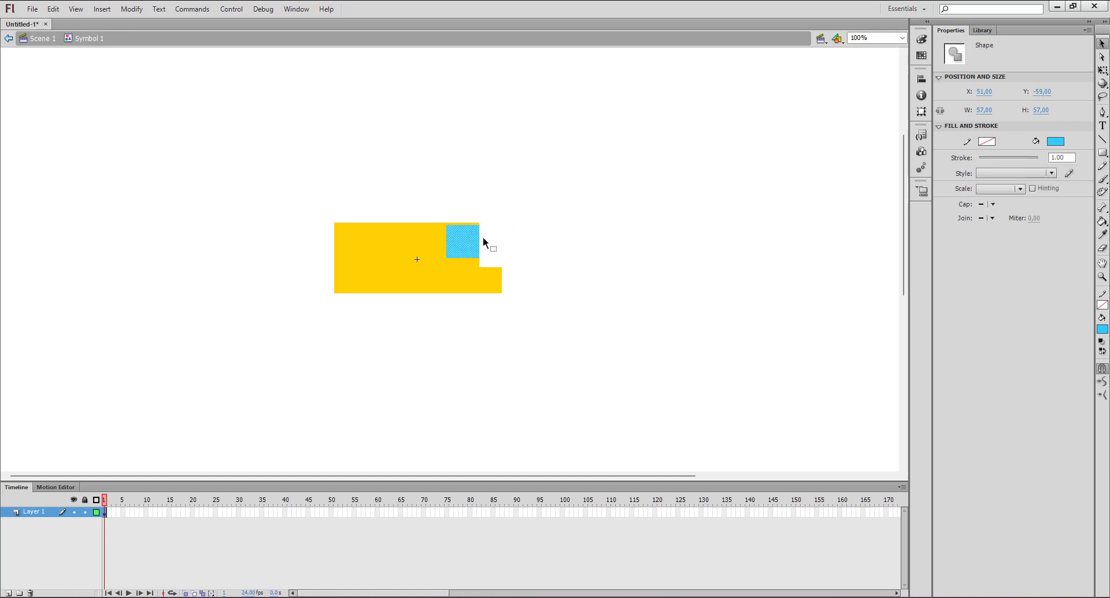
{"action": "key", "text": "Left"}
{"action": "key", "text": "Left"}
{"action": "key", "text": "Left"}
{"action": "key", "text": "Left"}
{"action": "key", "text": "Left"}
{"action": "key", "text": "Left"}
{"action": "key", "text": "Left"}
{"action": "left_click", "coordinate": [609, 251]}
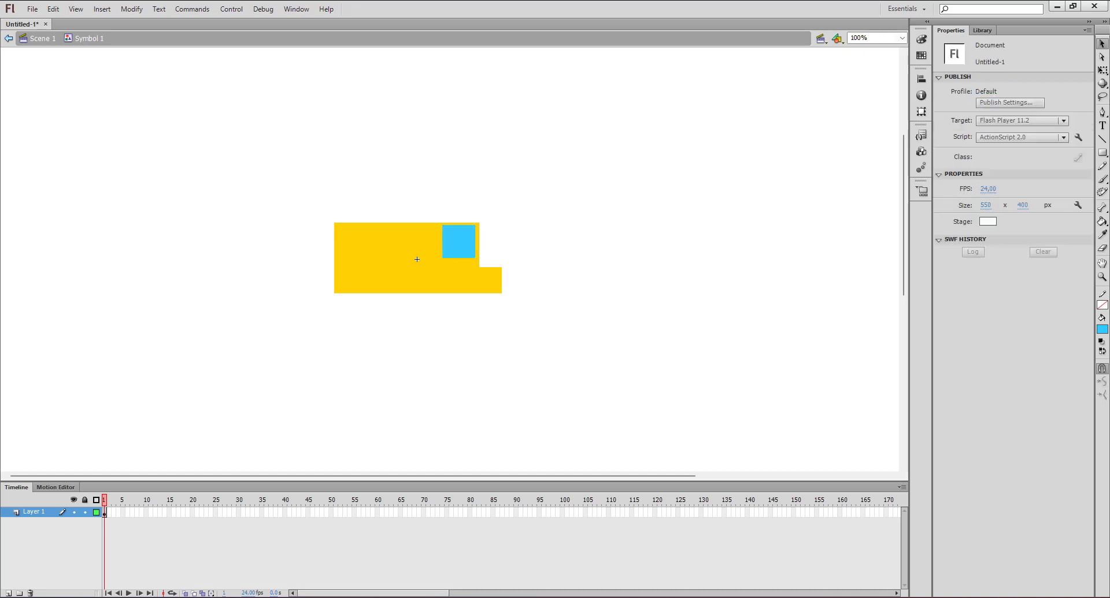
Draw a black circle about 54 px in diameter with the Oval tool as the truck's front wheel
{"action": "left_click", "coordinate": [1102, 153]}
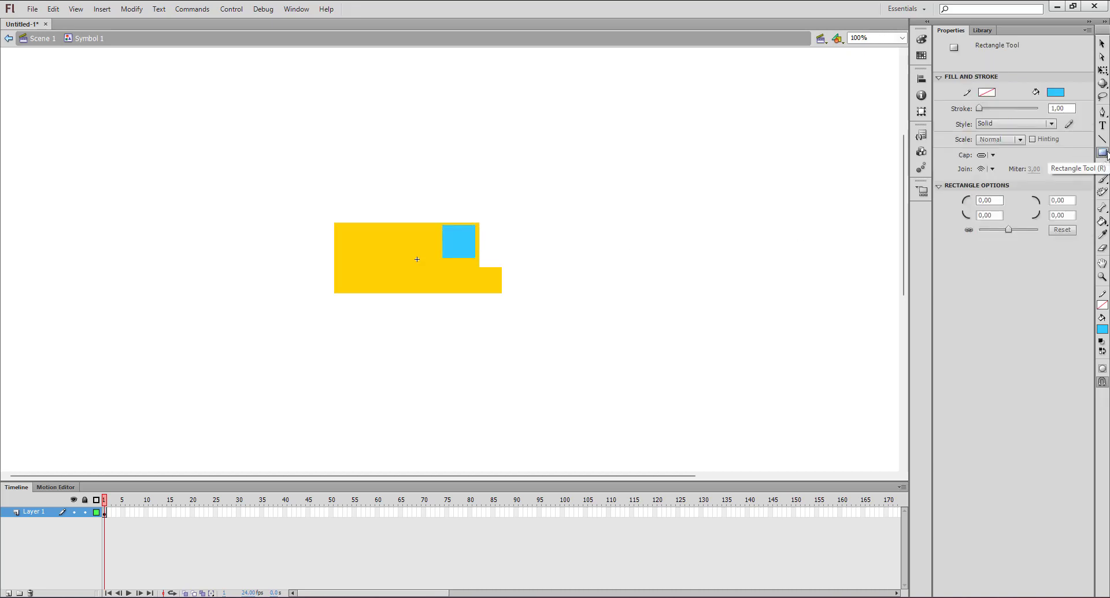
{"action": "left_click", "coordinate": [1106, 154]}
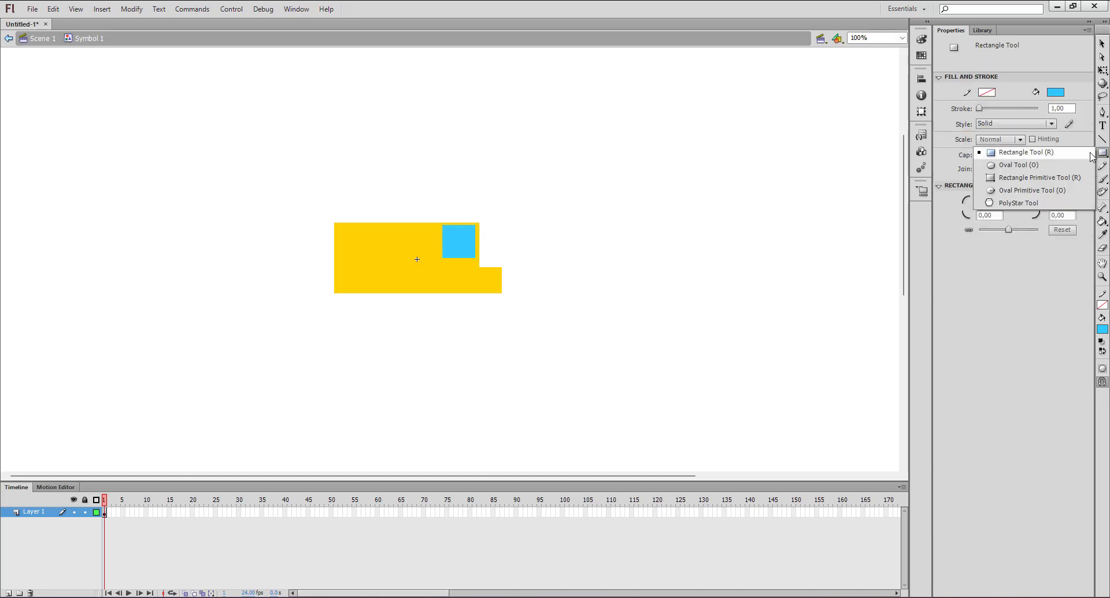
{"action": "left_click", "coordinate": [1018, 165]}
{"action": "left_click", "coordinate": [1056, 93]}
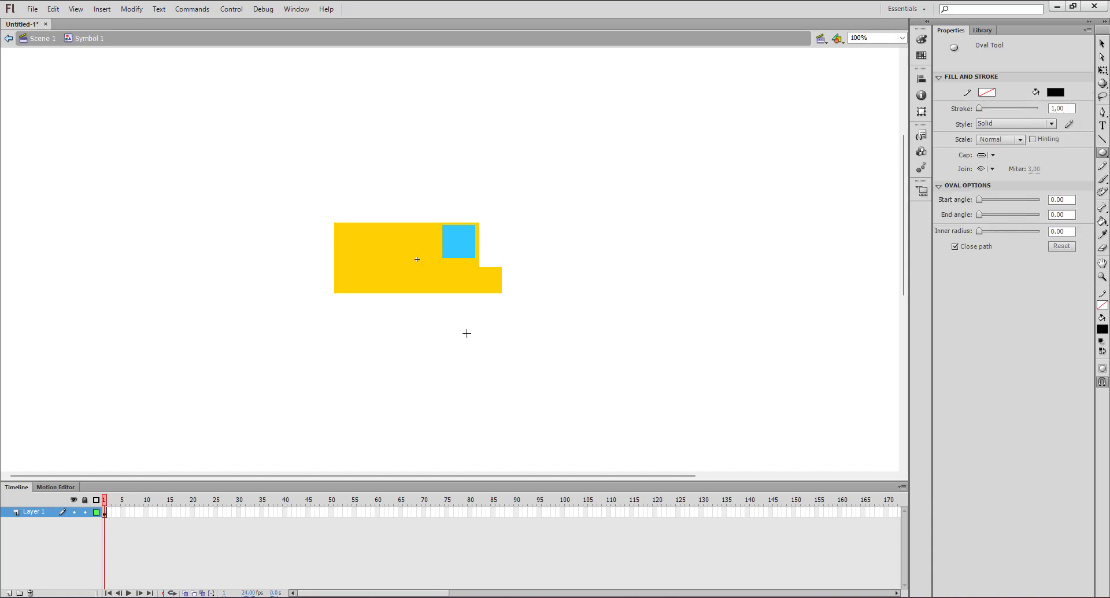
{"action": "left_click_drag", "start_coordinate": [426, 331], "coordinate": [463, 296]}
Duplicate the black front wheel and place the copy at the lower rear of the truck body
{"action": "left_click", "coordinate": [1102, 43]}
{"action": "key", "text": "ctrl+c"}
{"action": "key", "text": "ctrl+v"}
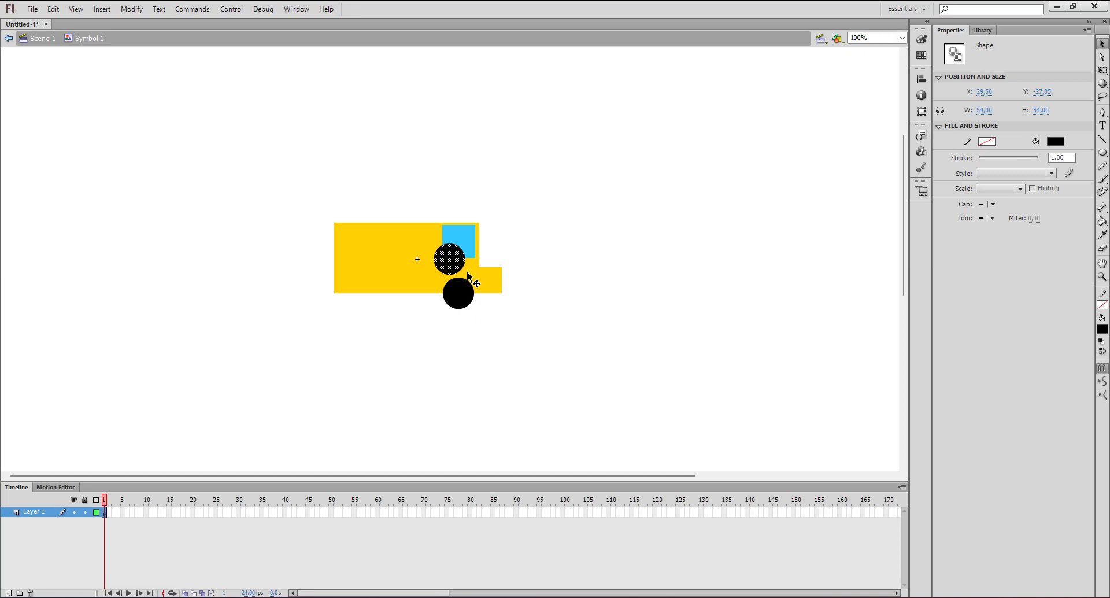
{"action": "left_click_drag", "start_coordinate": [452, 257], "coordinate": [368, 294]}
{"action": "left_click", "coordinate": [581, 292]}
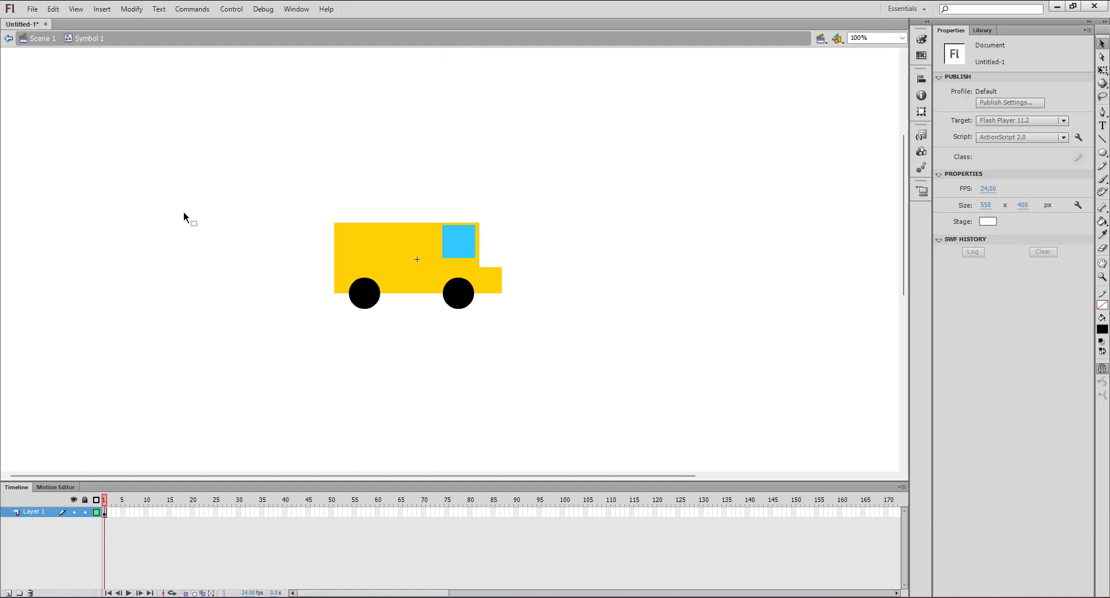
Return to Scene 1 and select Symbol 1 in the library
{"action": "left_click", "coordinate": [42, 42]}
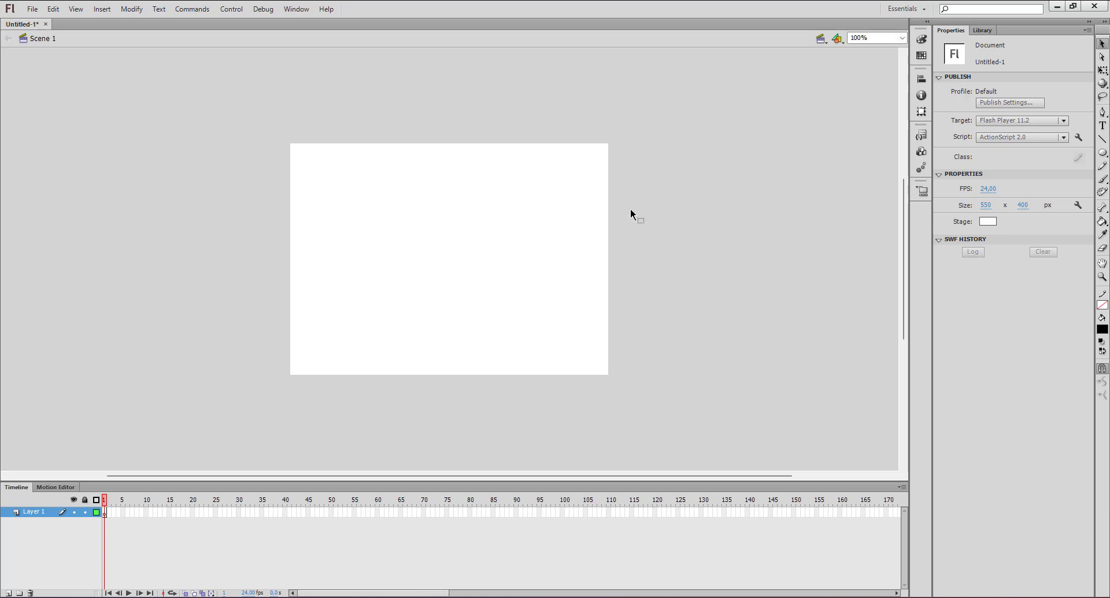
{"action": "left_click", "coordinate": [983, 30]}
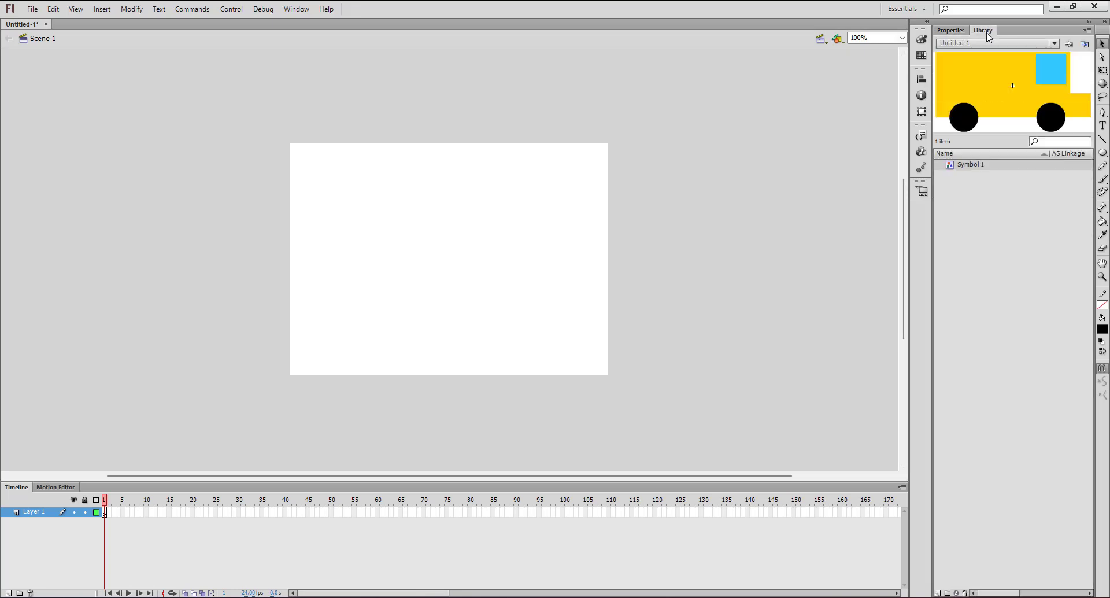
{"action": "left_click", "coordinate": [295, 9]}
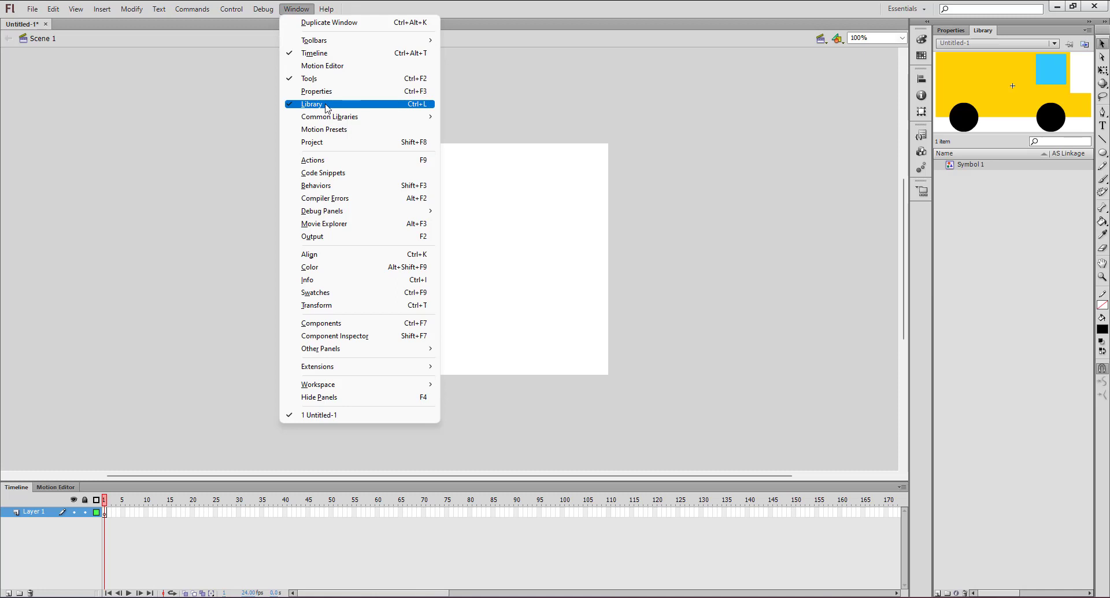
{"action": "left_click", "coordinate": [983, 33]}
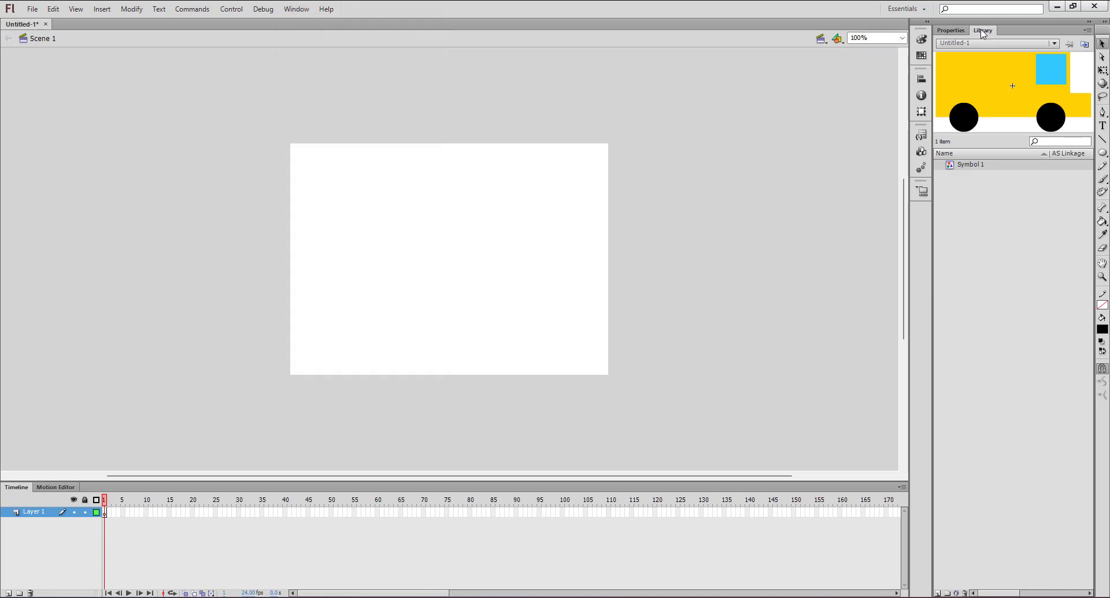
{"action": "left_click", "coordinate": [971, 166]}
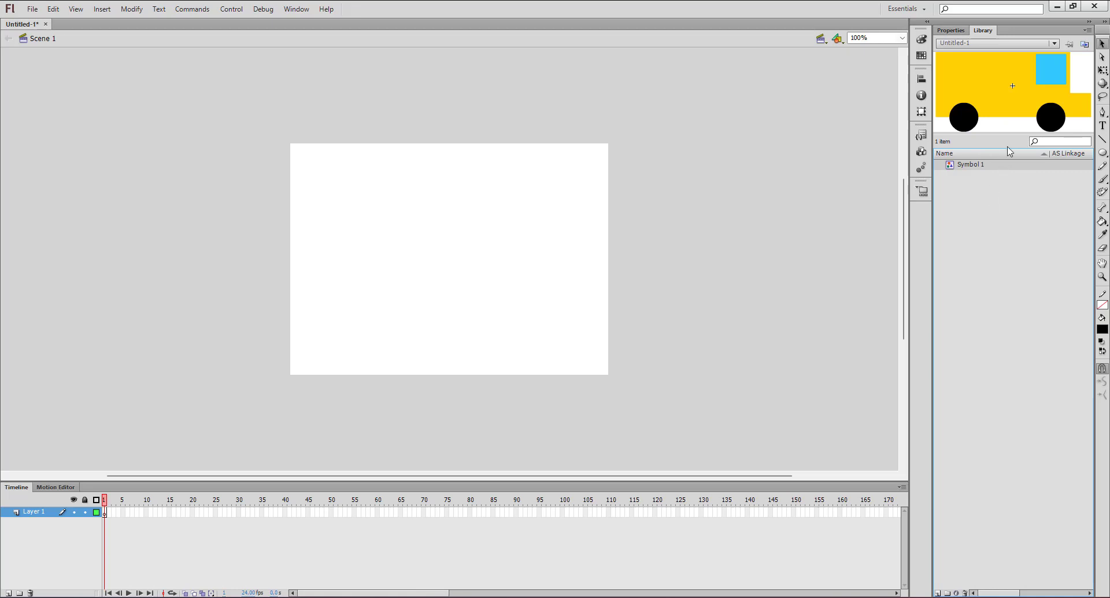
Place two instances of Symbol 1 one above the other along the left side of the stage
{"action": "left_click_drag", "start_coordinate": [1005, 123], "coordinate": [409, 252]}
{"action": "left_click_drag", "start_coordinate": [968, 103], "coordinate": [383, 318]}
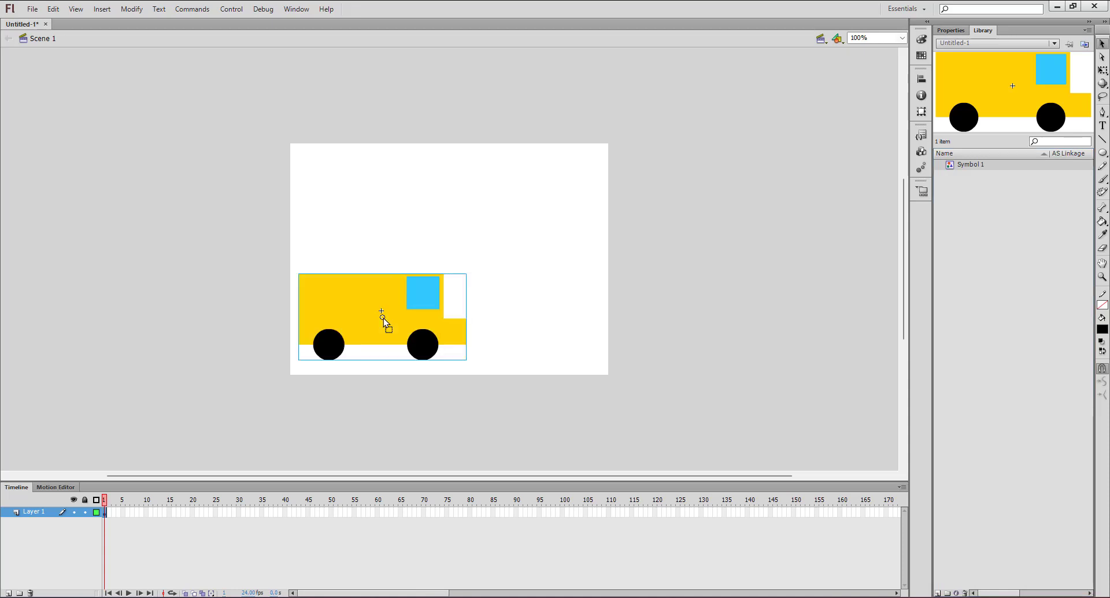
{"action": "left_click_drag", "start_coordinate": [1012, 82], "coordinate": [382, 200]}
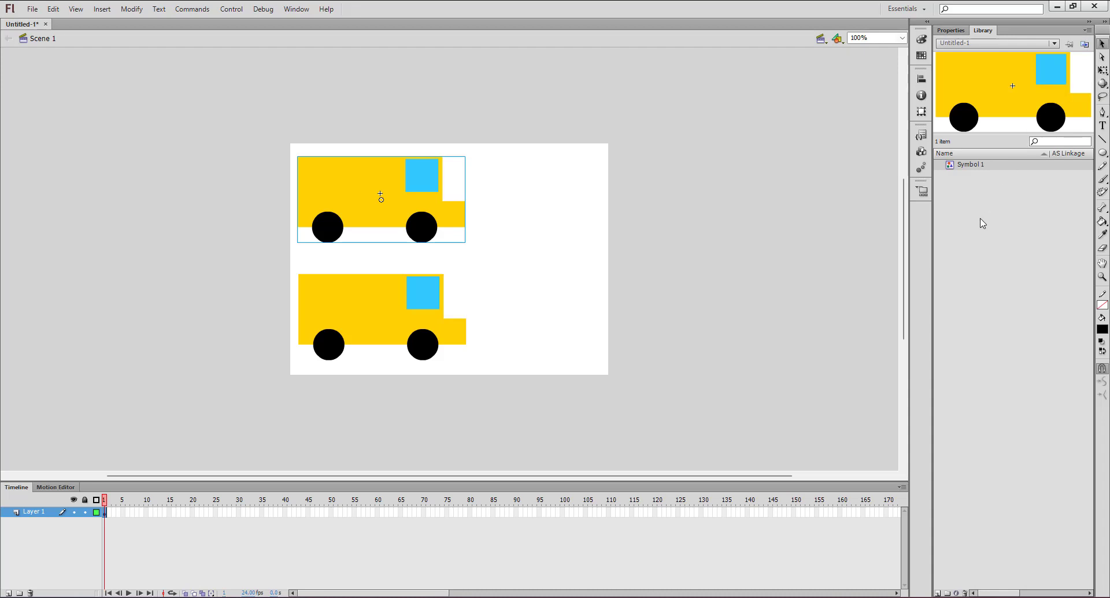
Scale both truck instances down with Free Transform, making the lower one smaller, and stack them in the stage's upper-left corner
{"action": "key", "text": "q"}
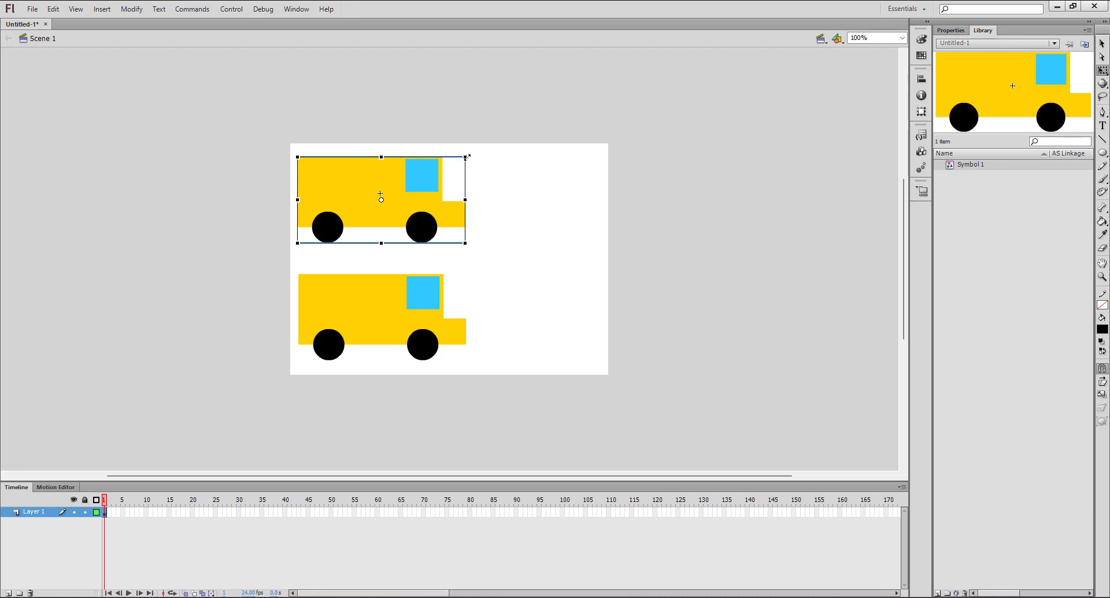
{"action": "left_click_drag", "start_coordinate": [467, 157], "coordinate": [339, 170]}
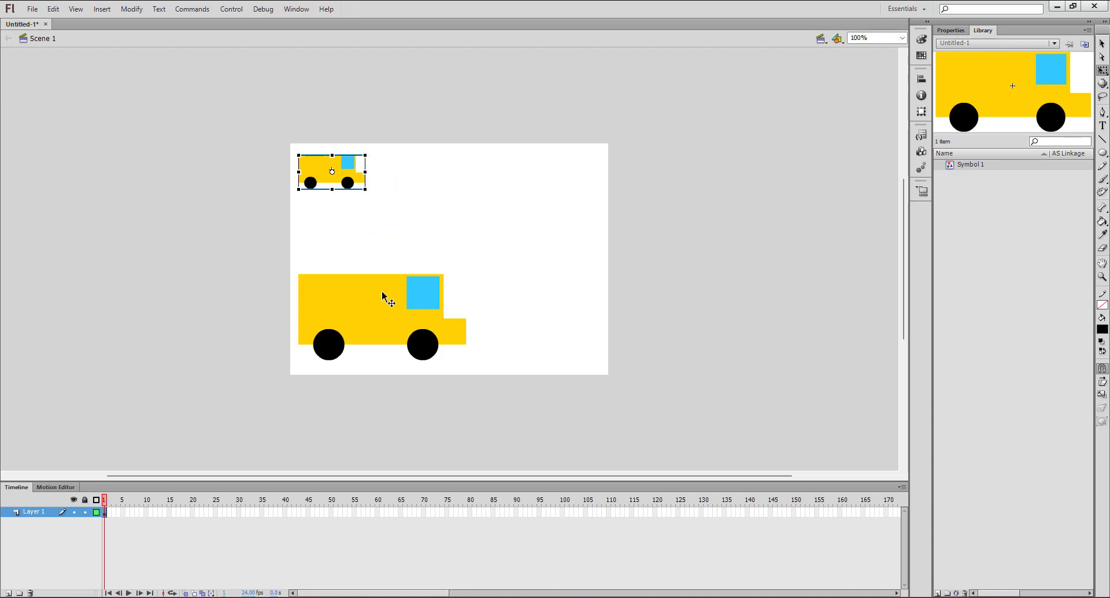
{"action": "left_click", "coordinate": [381, 312]}
{"action": "left_click_drag", "start_coordinate": [463, 274], "coordinate": [336, 210]}
{"action": "left_click", "coordinate": [340, 265]}
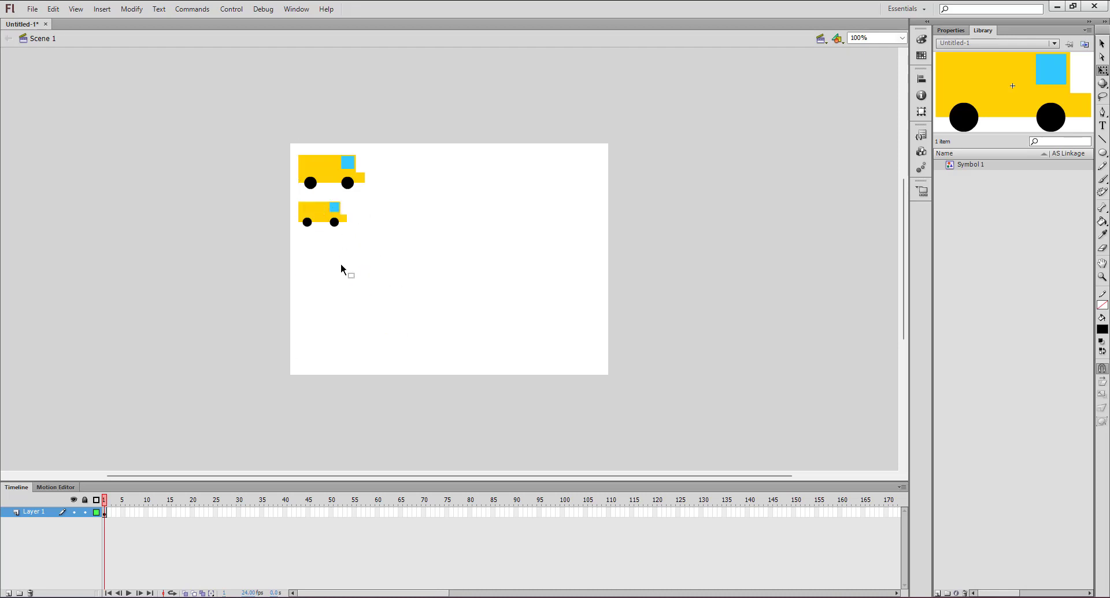
{"action": "left_click", "coordinate": [334, 179]}
{"action": "left_click", "coordinate": [361, 232]}
{"action": "left_click", "coordinate": [322, 216]}
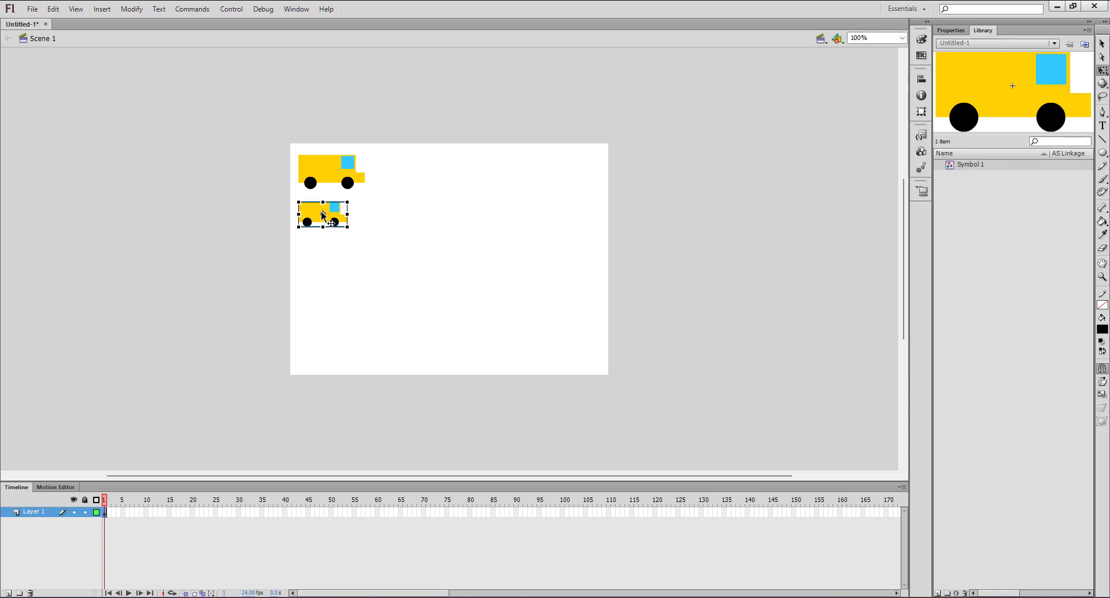
{"action": "left_click_drag", "start_coordinate": [347, 226], "coordinate": [313, 211]}
{"action": "left_click", "coordinate": [350, 310]}
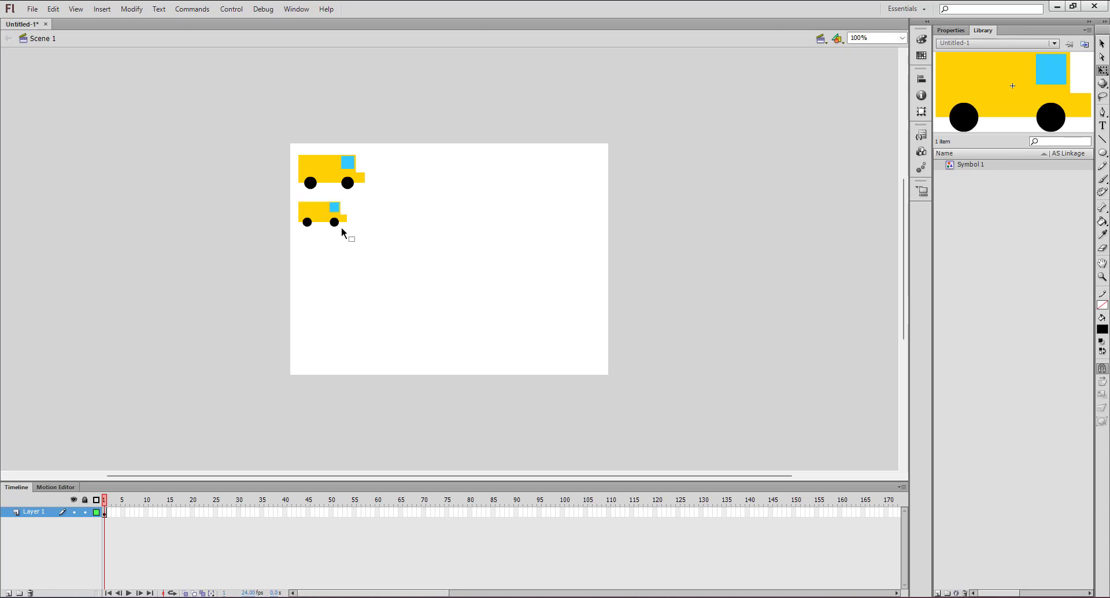
Enlarge the lower truck instance with Free Transform so it is slightly bigger than the upper one
{"action": "left_click", "coordinate": [332, 214]}
{"action": "left_click", "coordinate": [353, 227]}
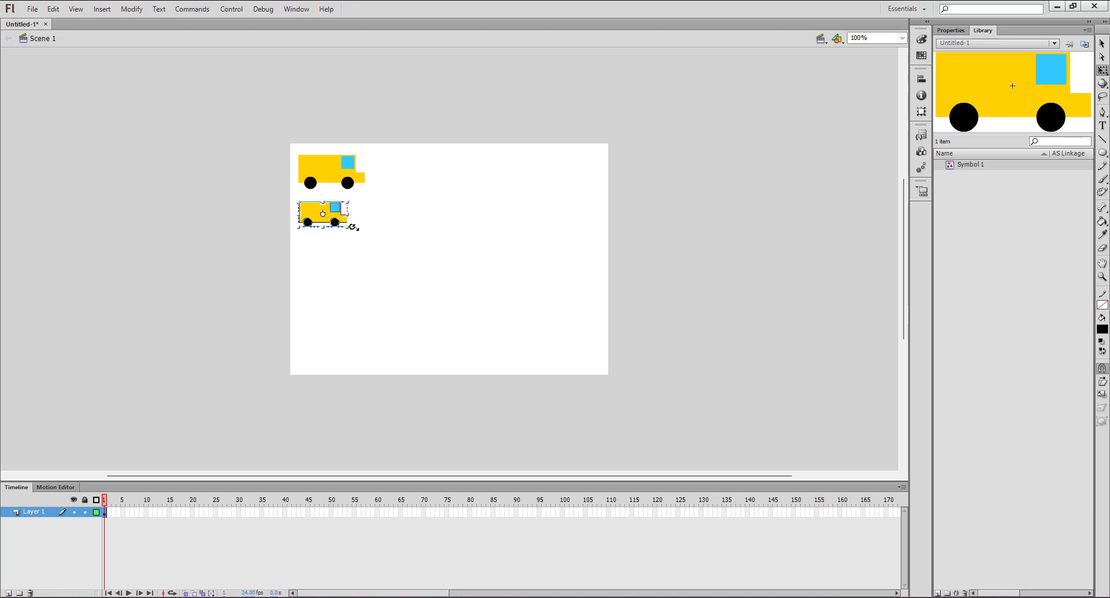
{"action": "left_click_drag", "start_coordinate": [348, 231], "coordinate": [327, 230]}
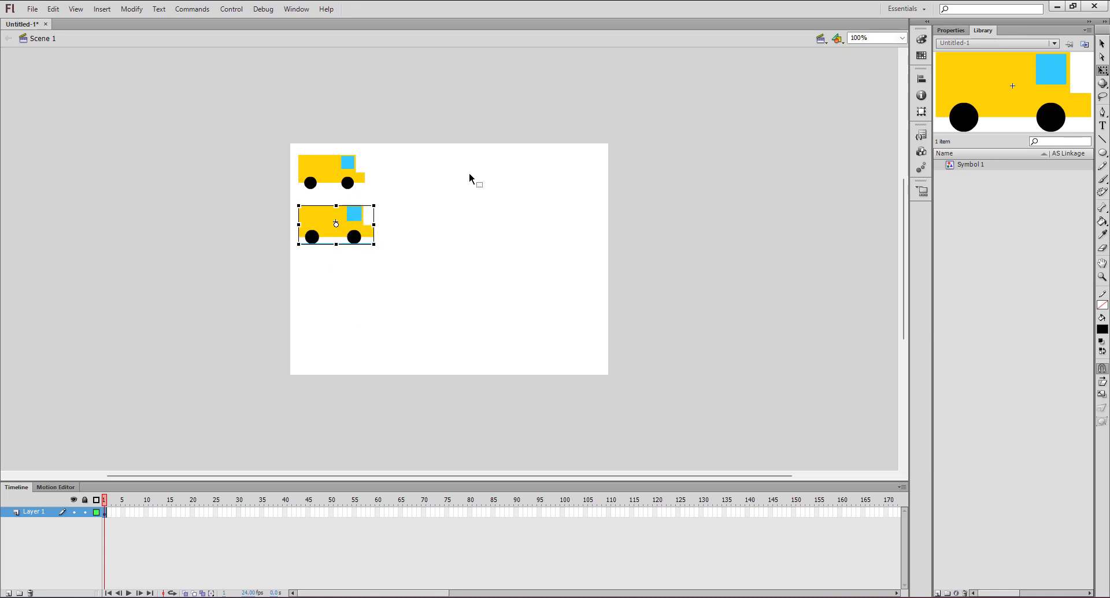
Open Symbol 1 for in-place editing from the lower truck instance
{"action": "left_click", "coordinate": [1102, 43]}
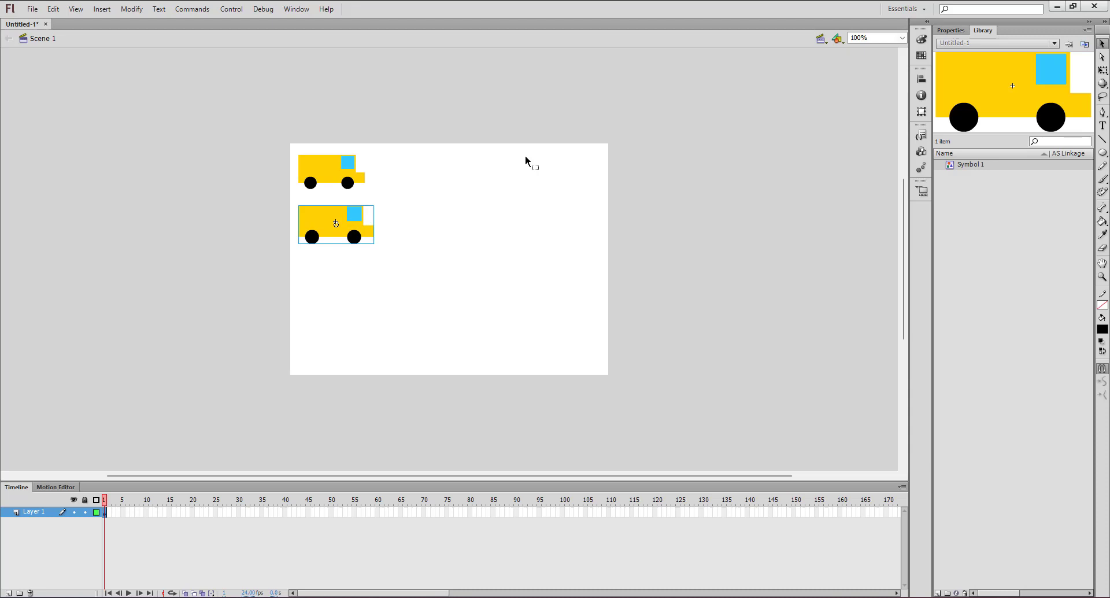
{"action": "left_click", "coordinate": [311, 261]}
{"action": "left_click", "coordinate": [318, 225]}
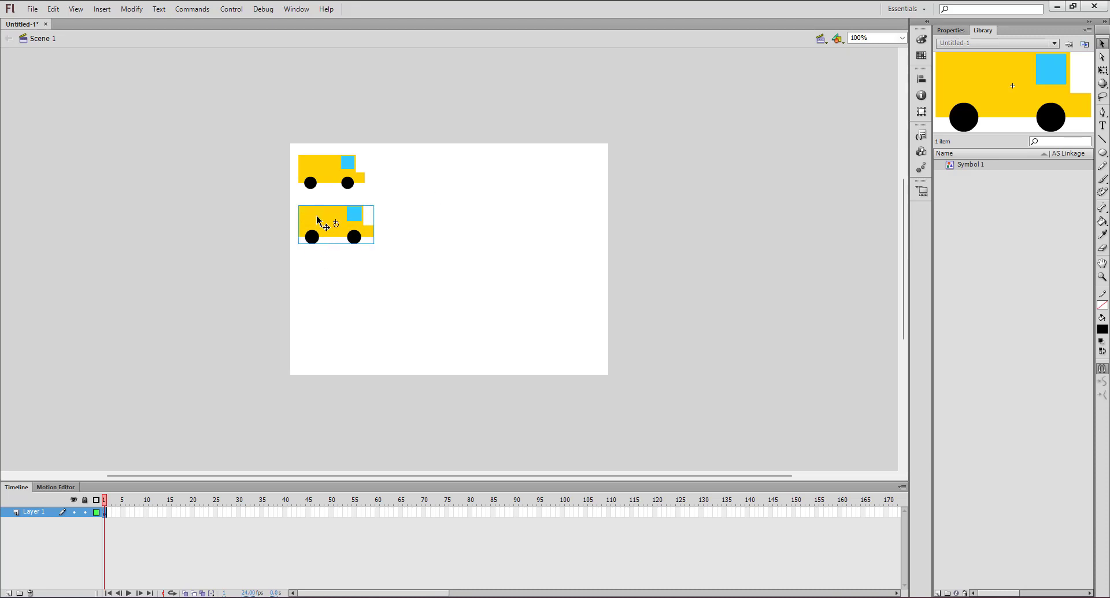
{"action": "double_click", "coordinate": [318, 225]}
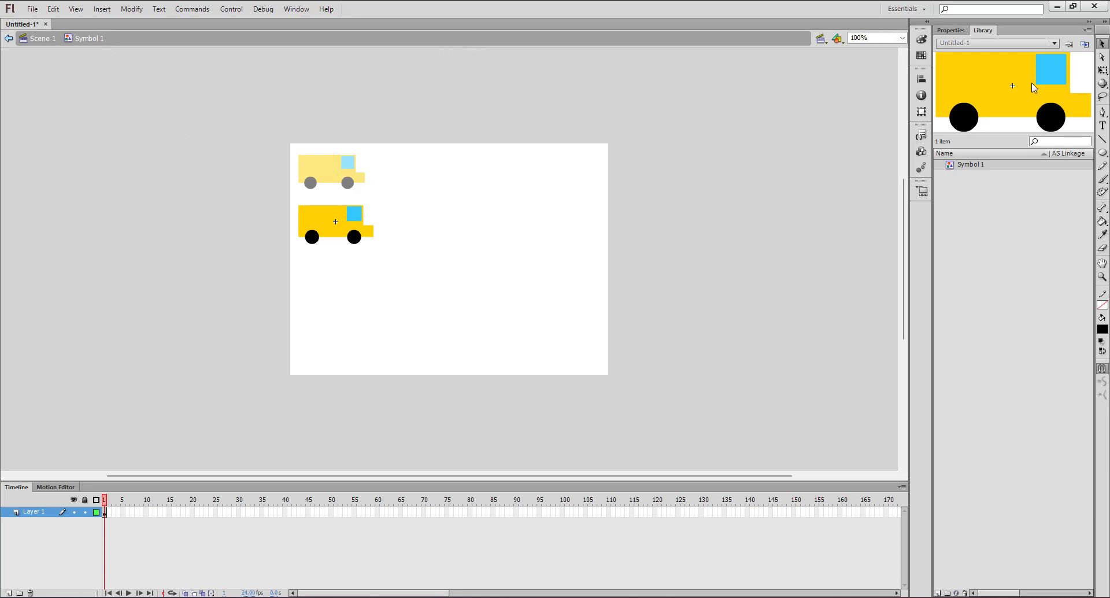
Change the fill of the yellow truck body to orange-red and return to Scene 1
{"action": "left_click", "coordinate": [318, 221]}
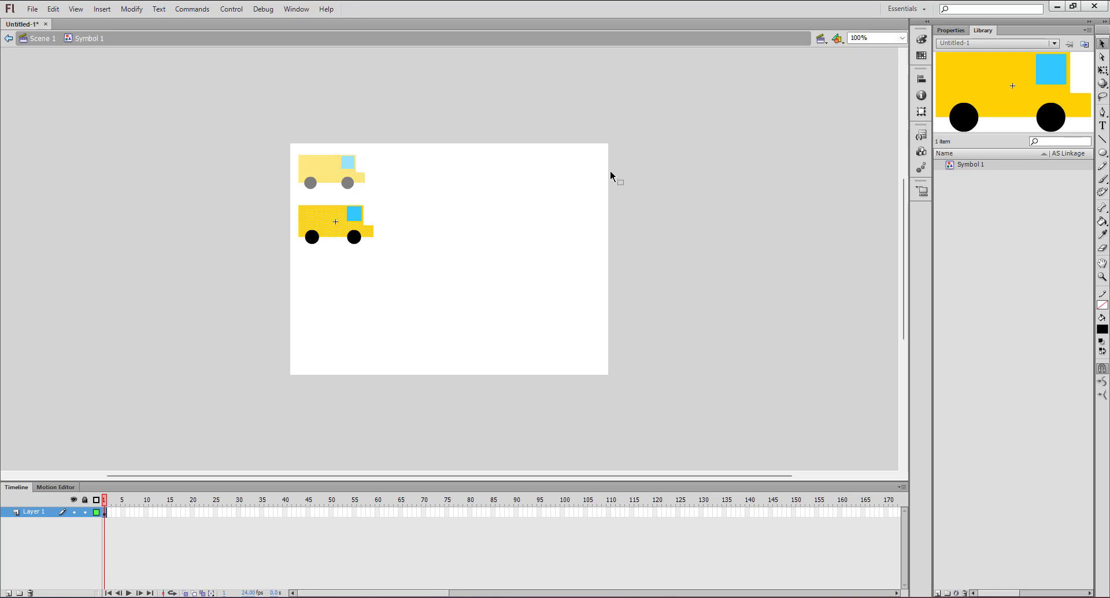
{"action": "left_click", "coordinate": [951, 30]}
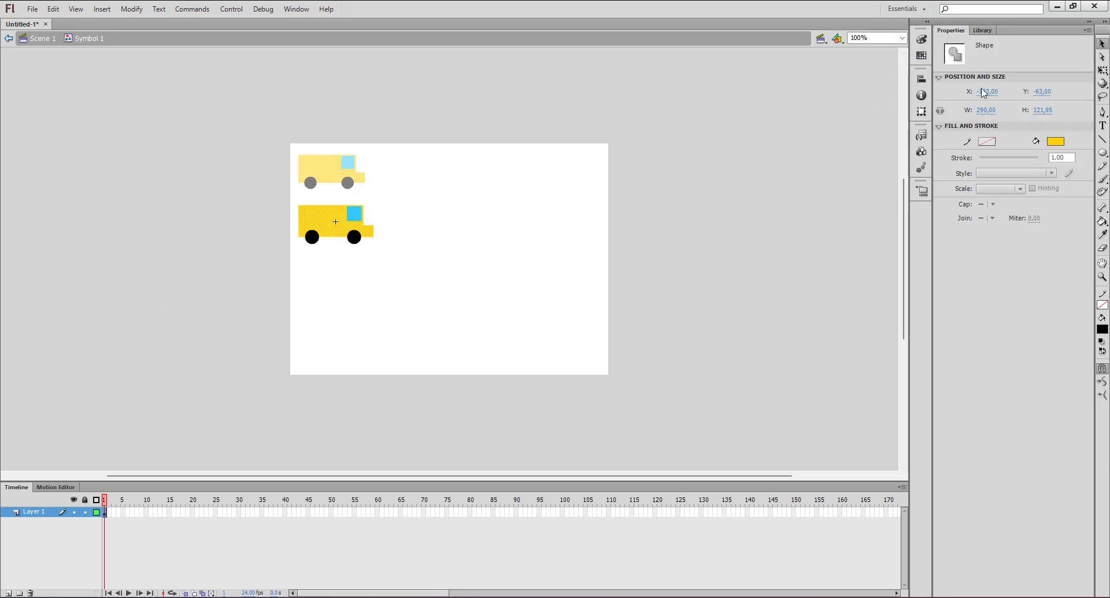
{"action": "left_click", "coordinate": [1056, 141]}
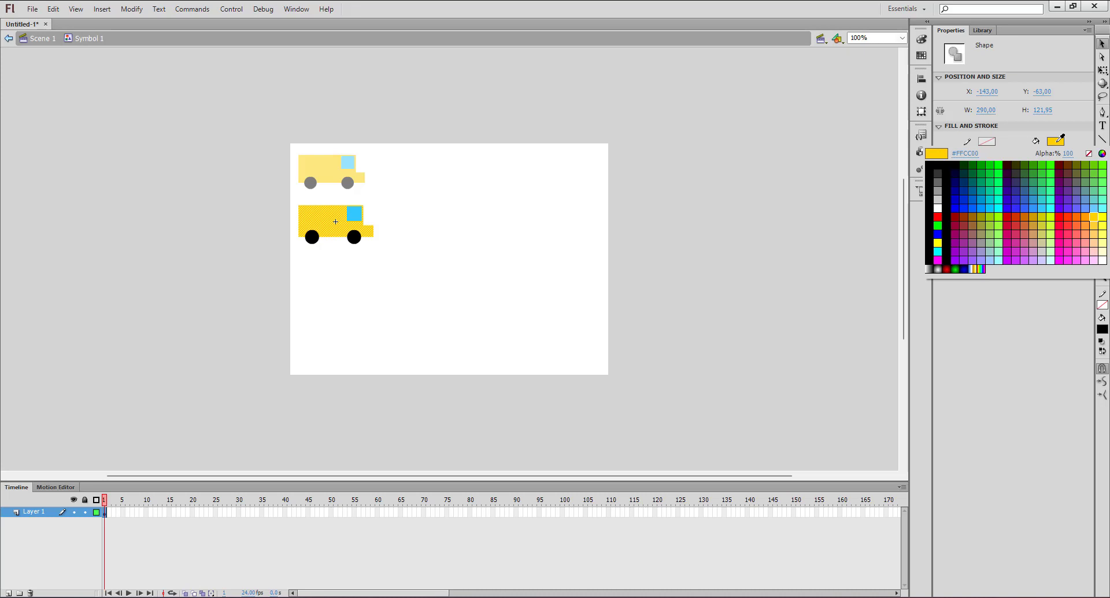
{"action": "left_click", "coordinate": [1074, 216]}
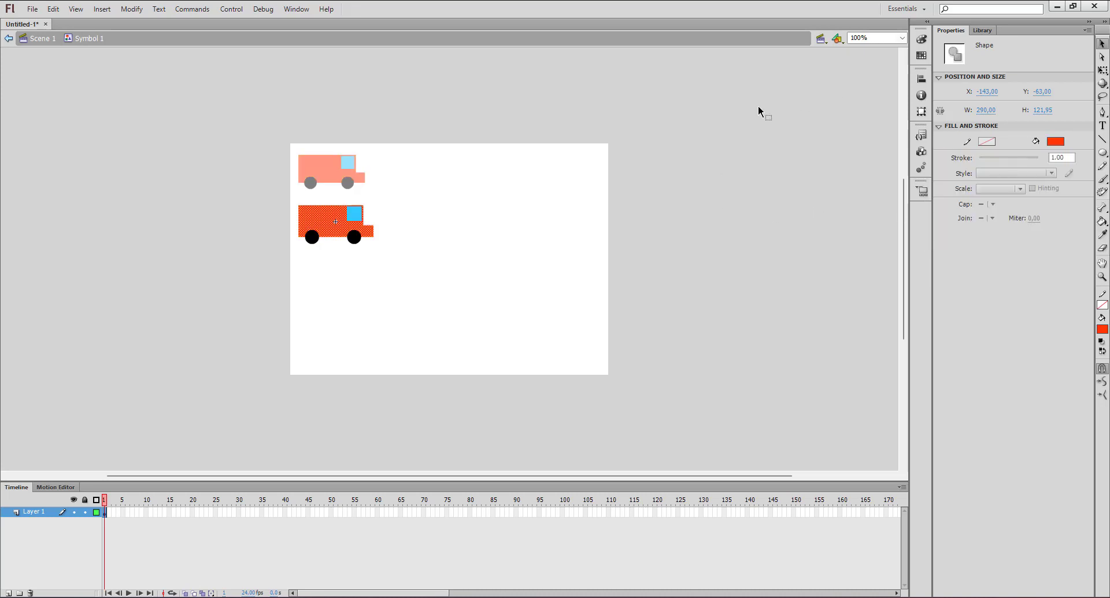
{"action": "left_click", "coordinate": [42, 40]}
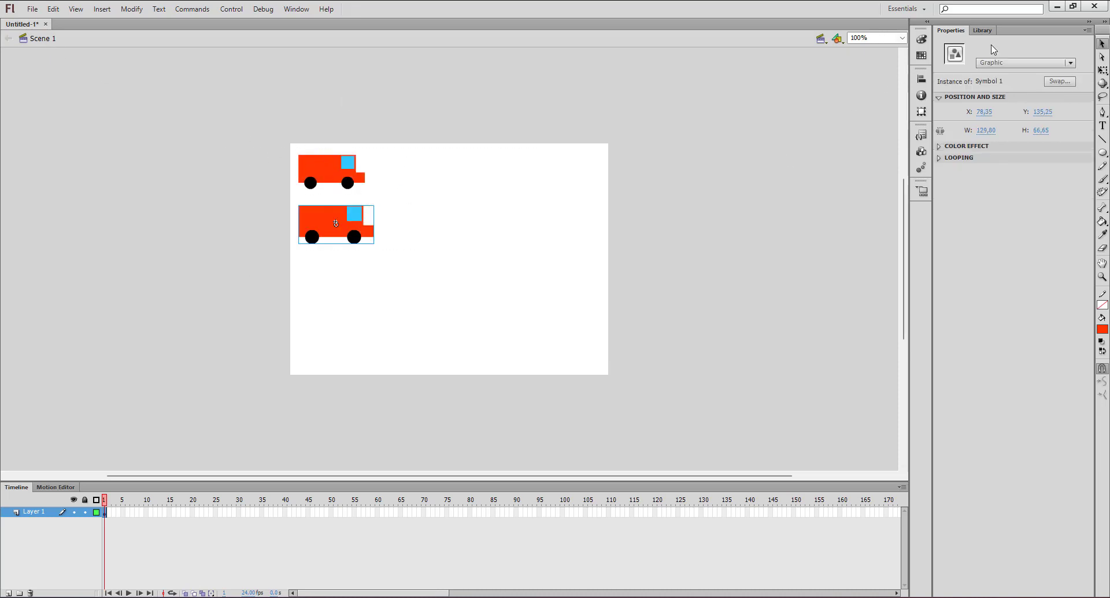
Place a third, full-size instance of Symbol 1 from the library below the two small trucks
{"action": "left_click", "coordinate": [982, 30]}
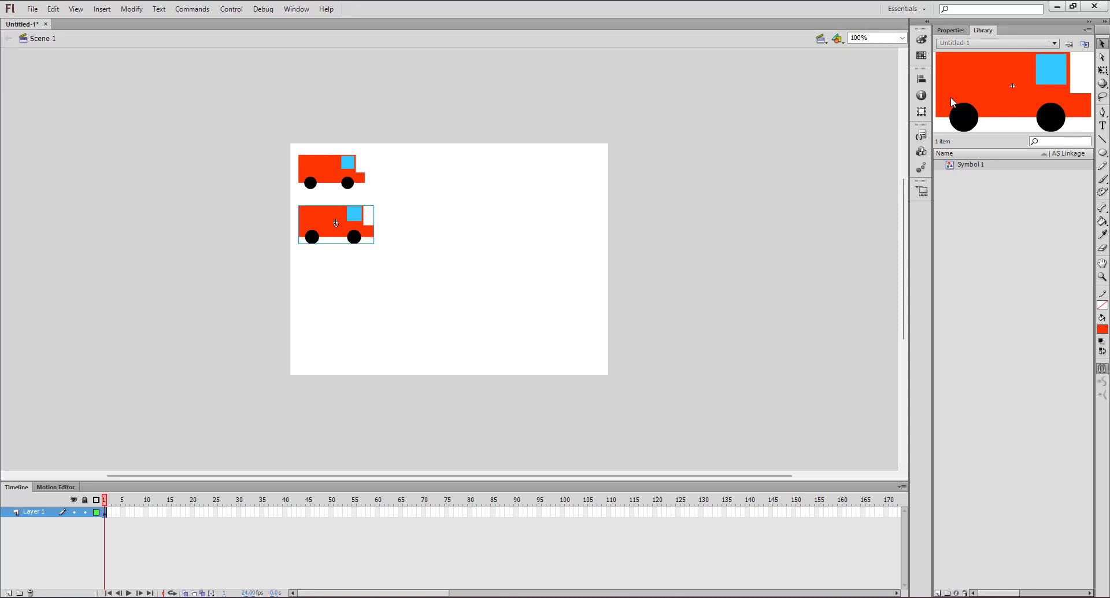
{"action": "left_click", "coordinate": [956, 166]}
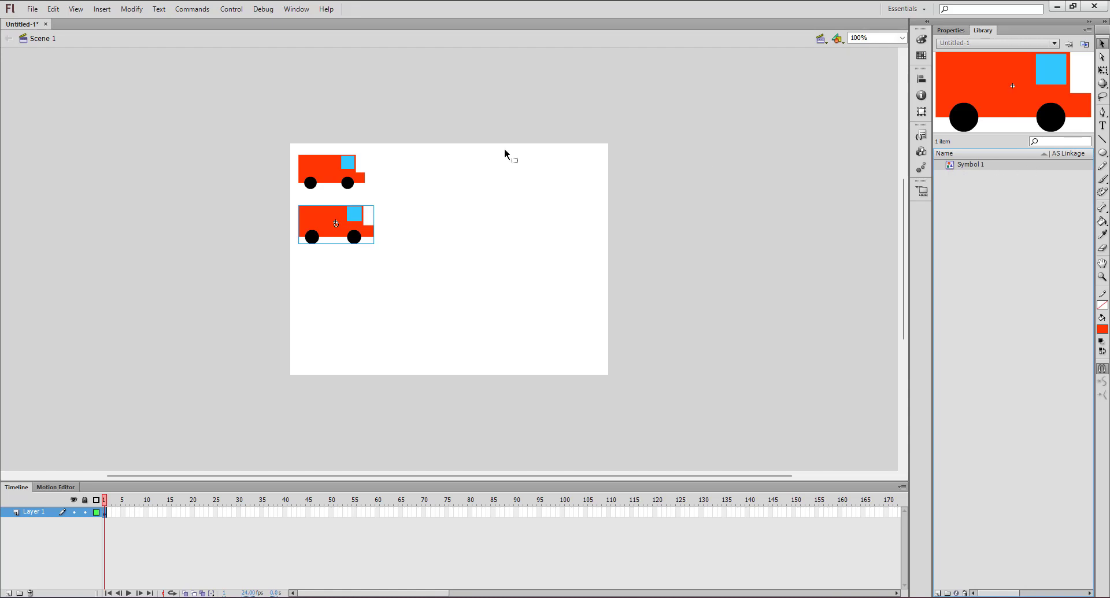
{"action": "left_click_drag", "start_coordinate": [969, 88], "coordinate": [382, 307]}
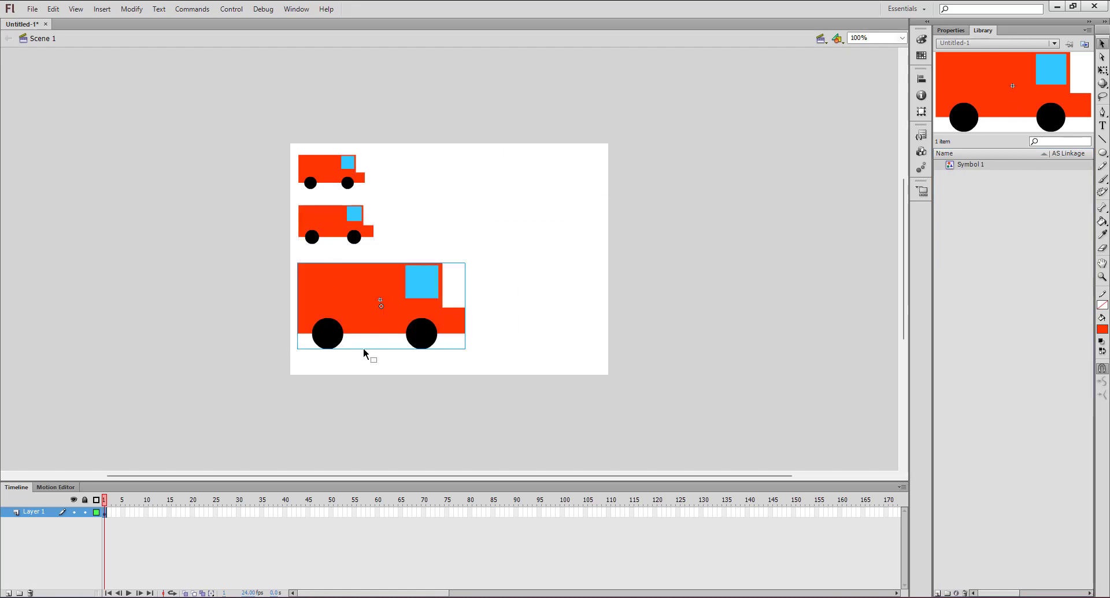
{"action": "left_click", "coordinate": [310, 137]}
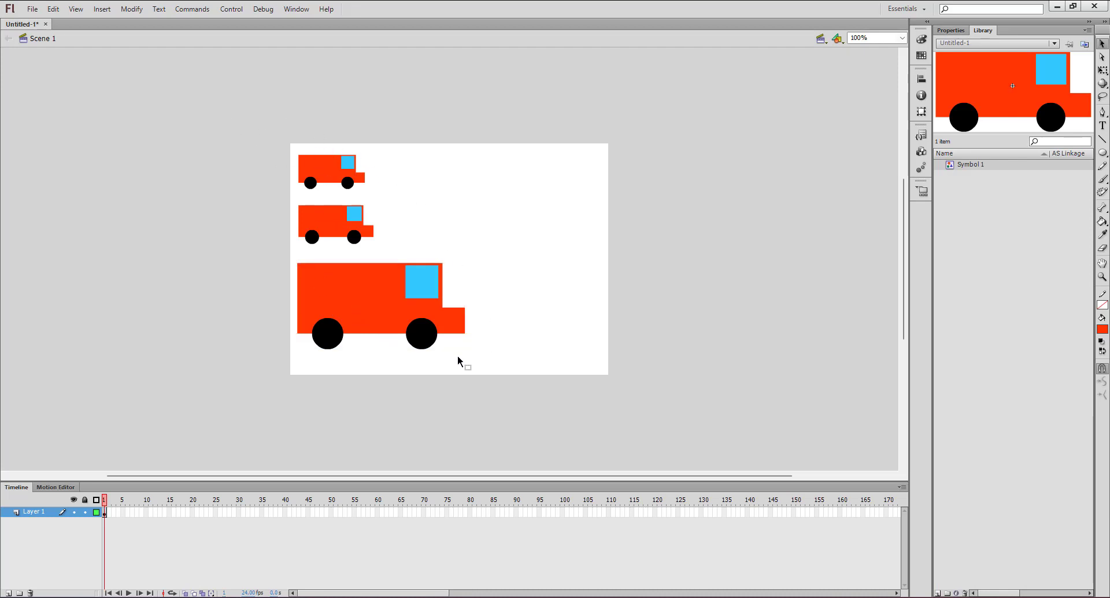
Open Symbol 1 from the library and draw a narrow upright red rectangle in the empty area beyond the truck's front
{"action": "double_click", "coordinate": [971, 166]}
{"action": "left_click", "coordinate": [951, 167]}
{"action": "double_click", "coordinate": [950, 168]}
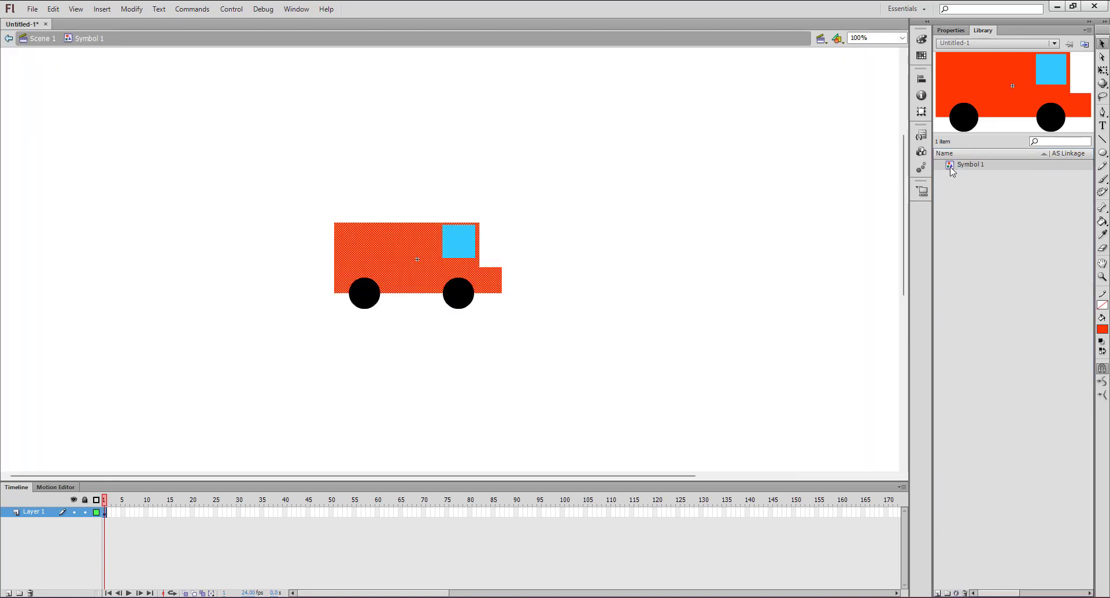
{"action": "left_click", "coordinate": [1103, 153]}
{"action": "left_click", "coordinate": [1070, 153]}
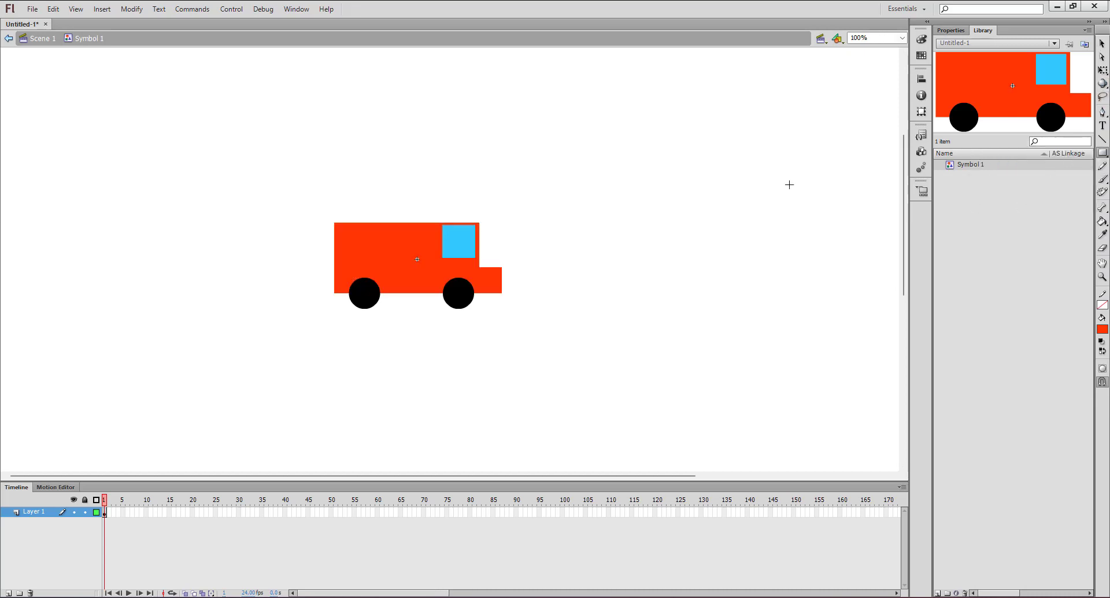
{"action": "left_click_drag", "start_coordinate": [601, 196], "coordinate": [609, 234]}
Rotate the narrow red rectangle about 45 degrees counterclockwise with Free Transform
{"action": "left_click", "coordinate": [1102, 43]}
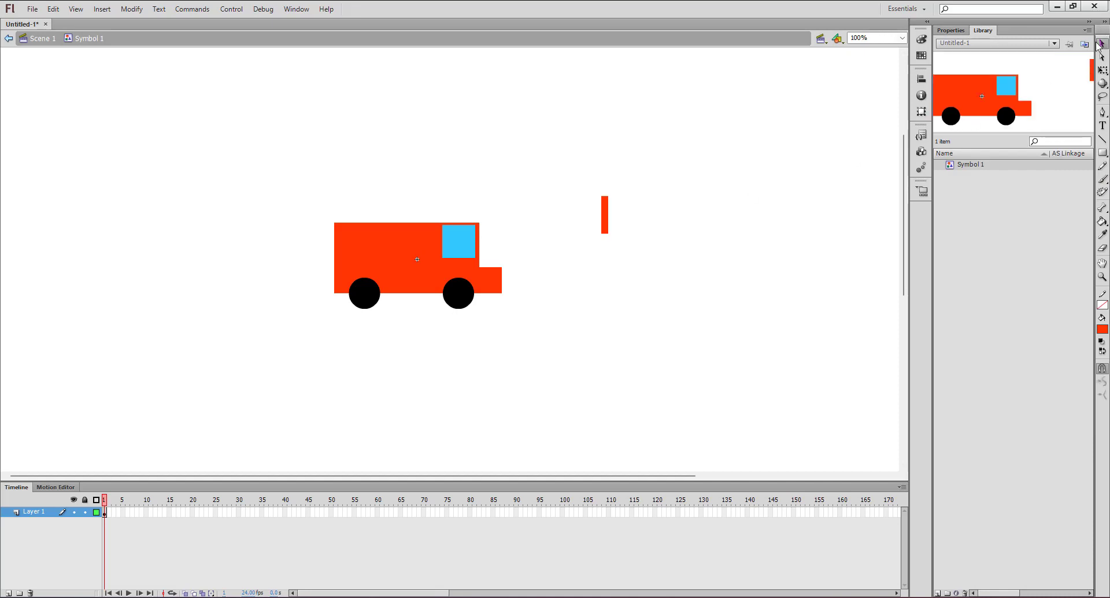
{"action": "left_click", "coordinate": [1102, 70]}
{"action": "left_click", "coordinate": [605, 215]}
{"action": "left_click_drag", "start_coordinate": [610, 237], "coordinate": [635, 236]}
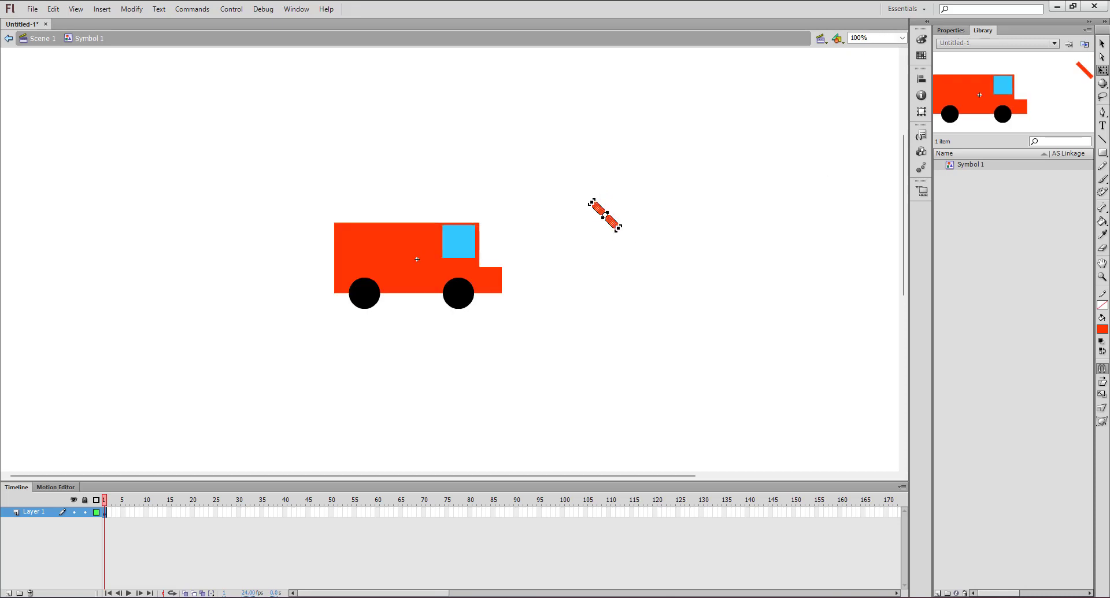
Move the slanted bar onto the rear of the truck's roof and return to Scene 1
{"action": "left_click", "coordinate": [1103, 44]}
{"action": "left_click", "coordinate": [627, 169]}
{"action": "left_click", "coordinate": [601, 213]}
{"action": "left_click_drag", "start_coordinate": [602, 213], "coordinate": [354, 214]}
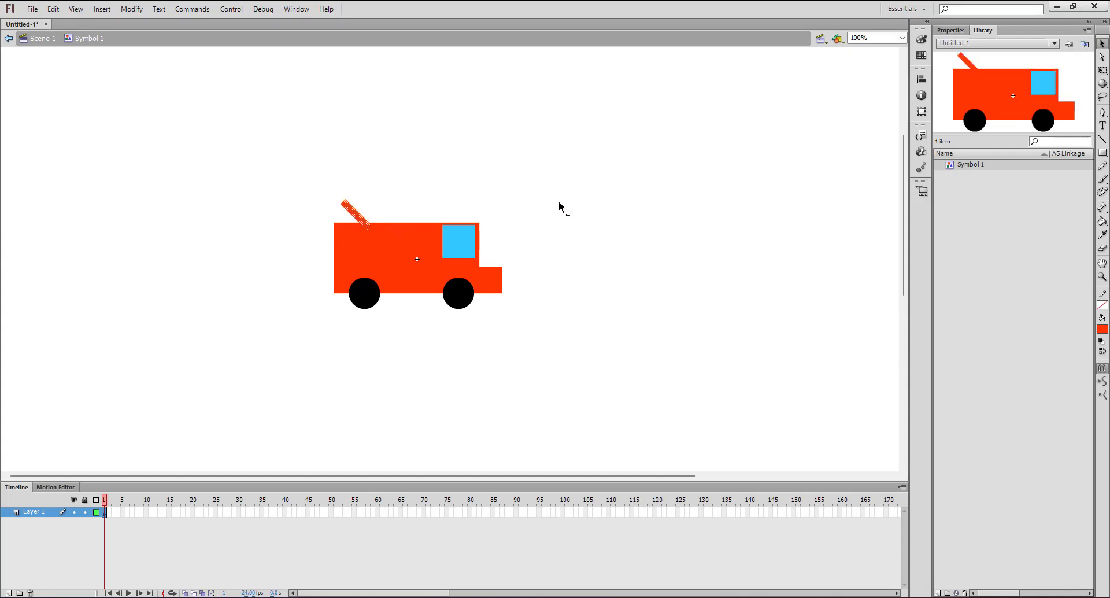
{"action": "left_click", "coordinate": [575, 213]}
{"action": "left_click", "coordinate": [36, 39]}
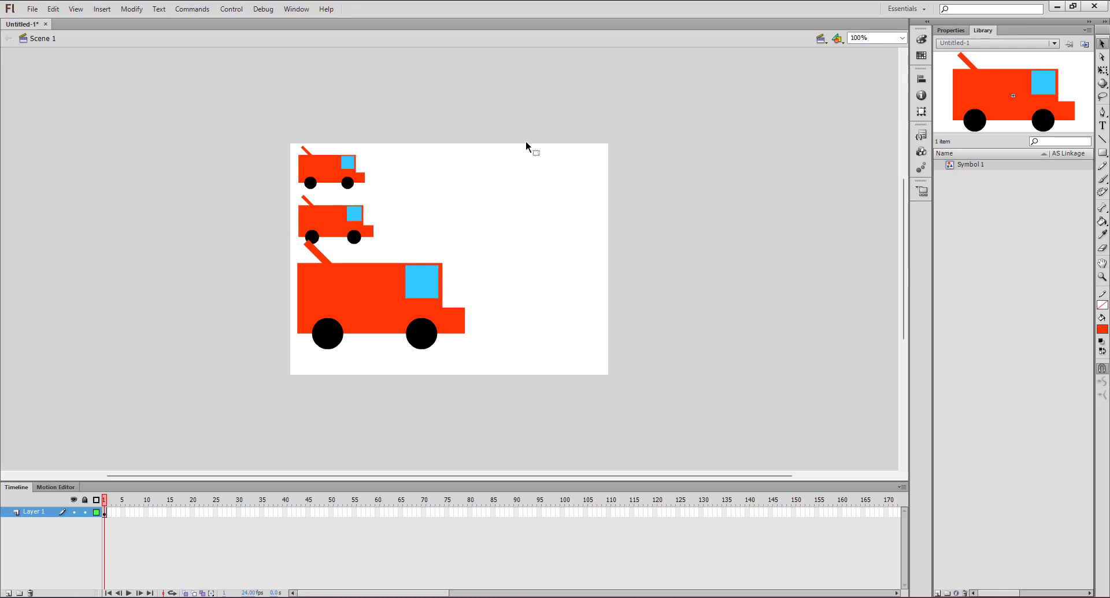
Duplicate Symbol 1 in the library as a Graphic symbol named Symbol 1 copy
{"action": "left_click", "coordinate": [989, 167]}
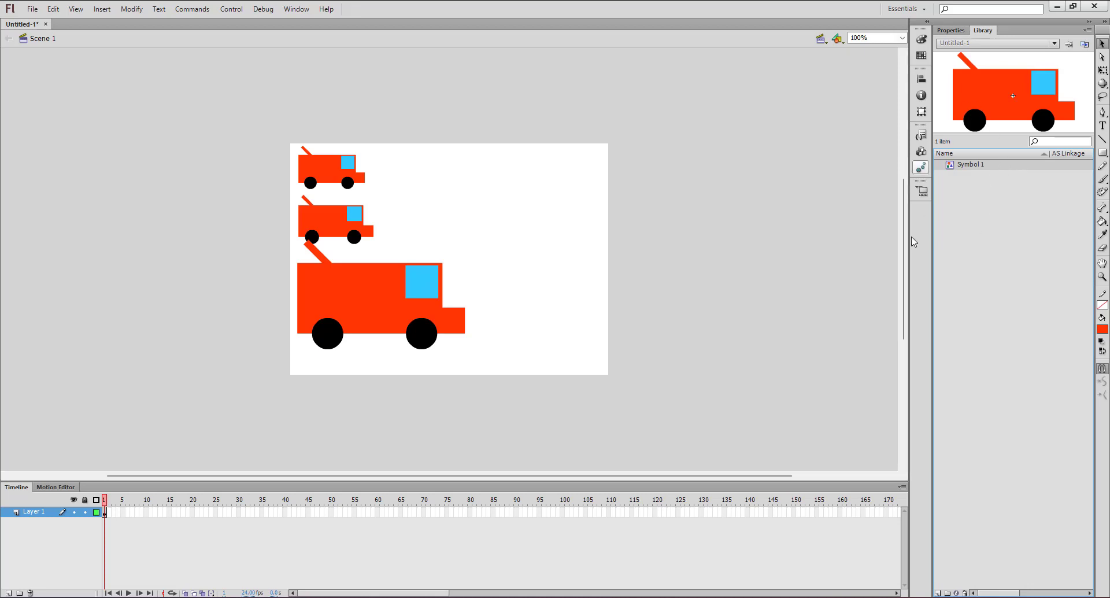
{"action": "right_click", "coordinate": [973, 169]}
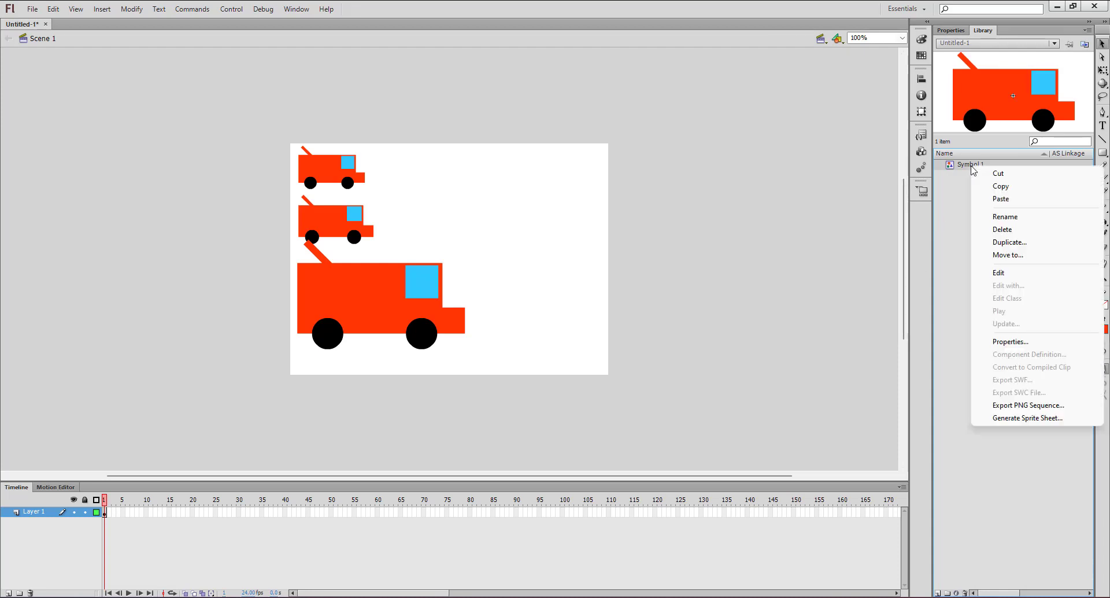
{"action": "left_click", "coordinate": [1008, 243]}
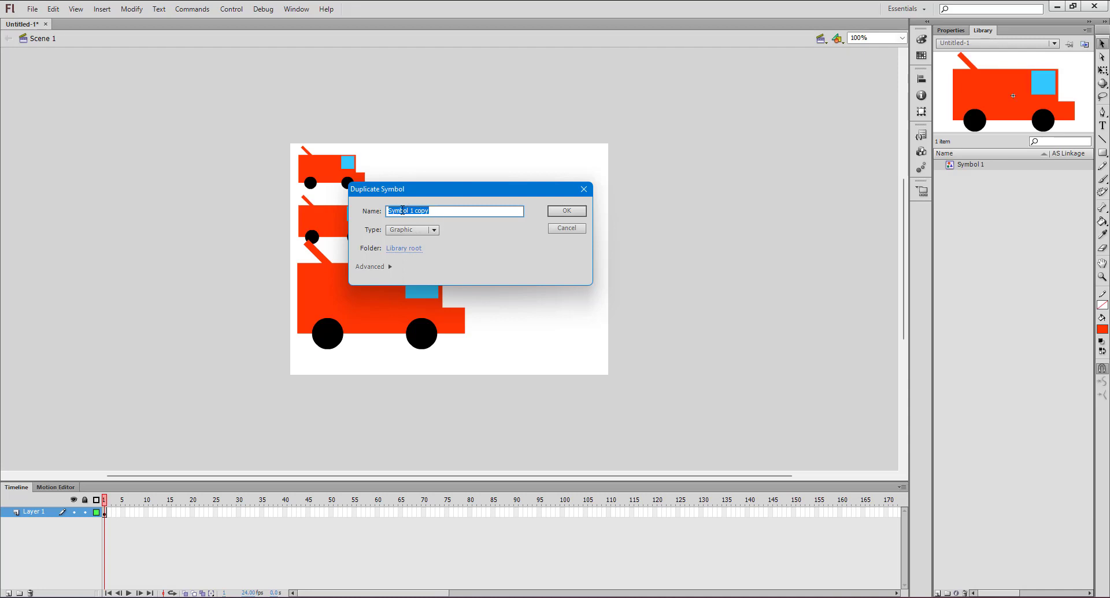
{"action": "left_click", "coordinate": [433, 211]}
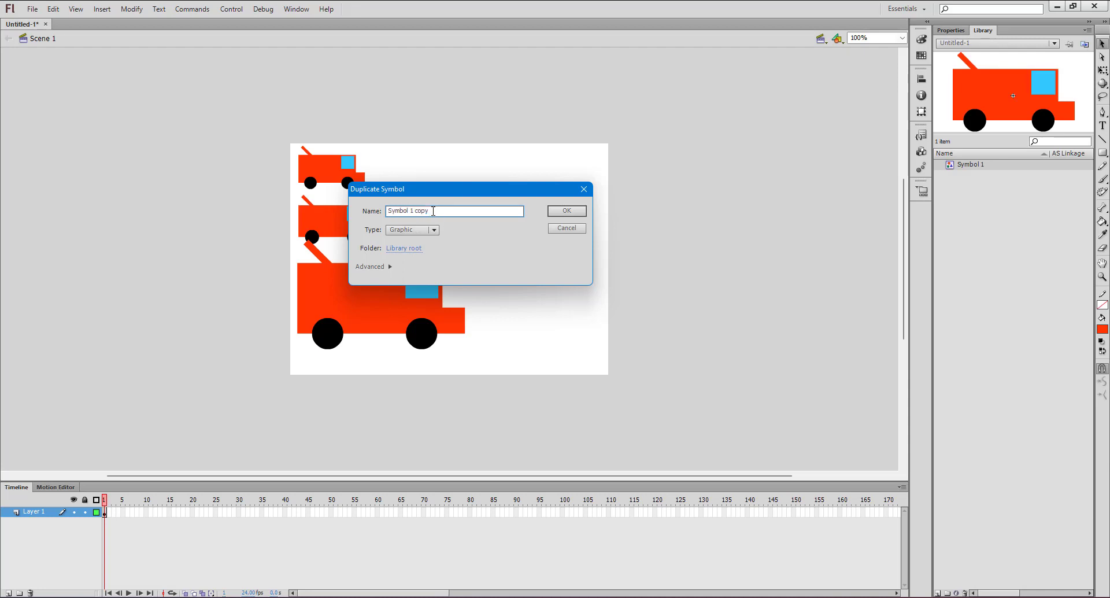
{"action": "left_click", "coordinate": [581, 215]}
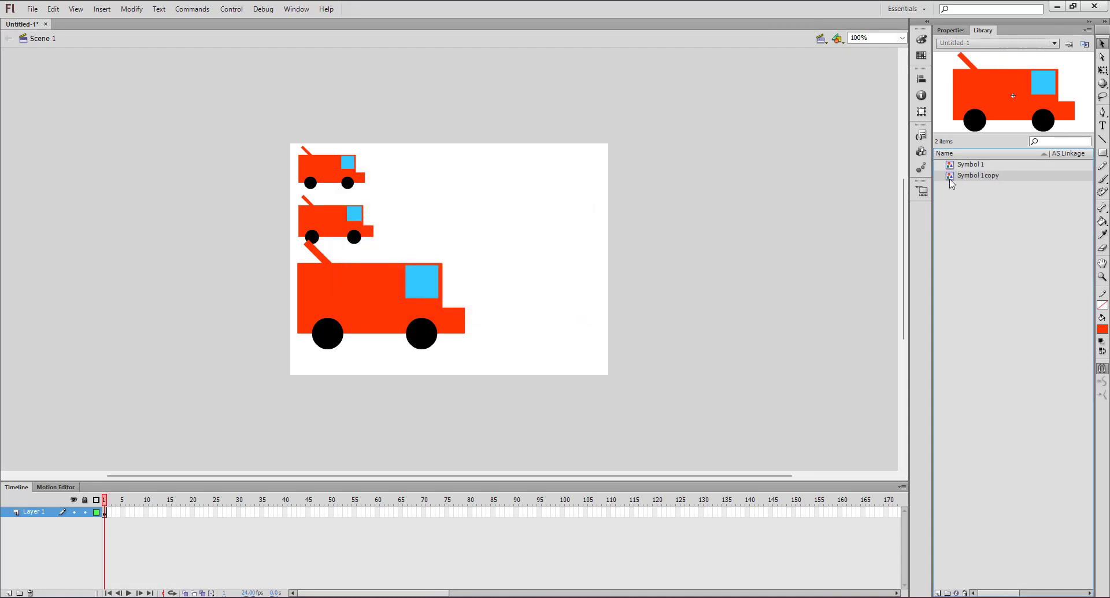
Open Symbol 1 copy, change the fill of the truck body and roof bar to orange, and return to Scene 1
{"action": "double_click", "coordinate": [950, 178]}
{"action": "left_click", "coordinate": [392, 253]}
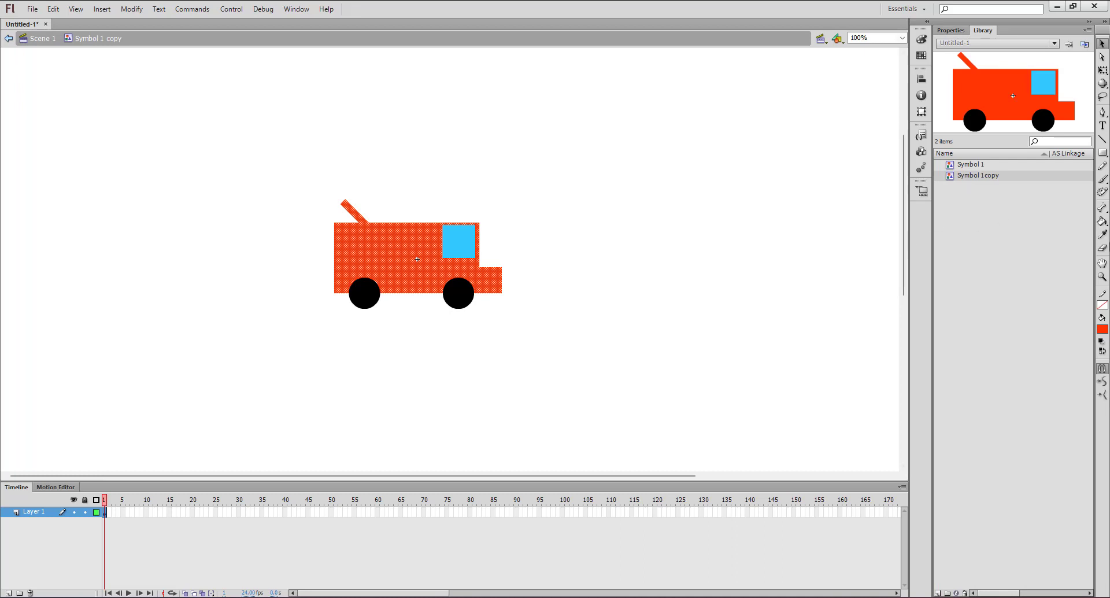
{"action": "left_click", "coordinate": [1102, 329]}
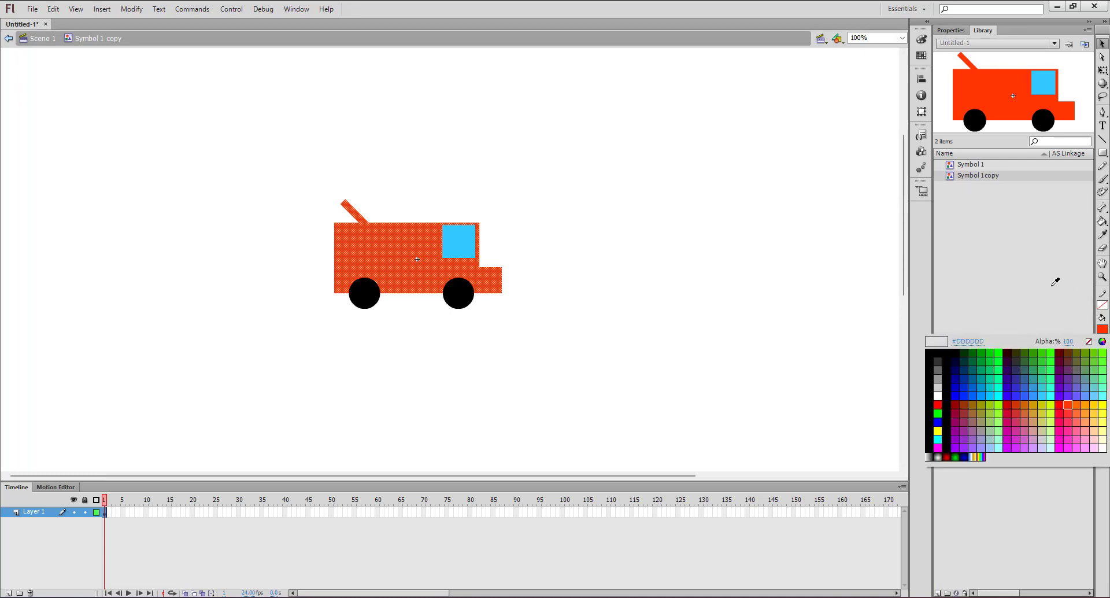
{"action": "left_click", "coordinate": [1086, 404]}
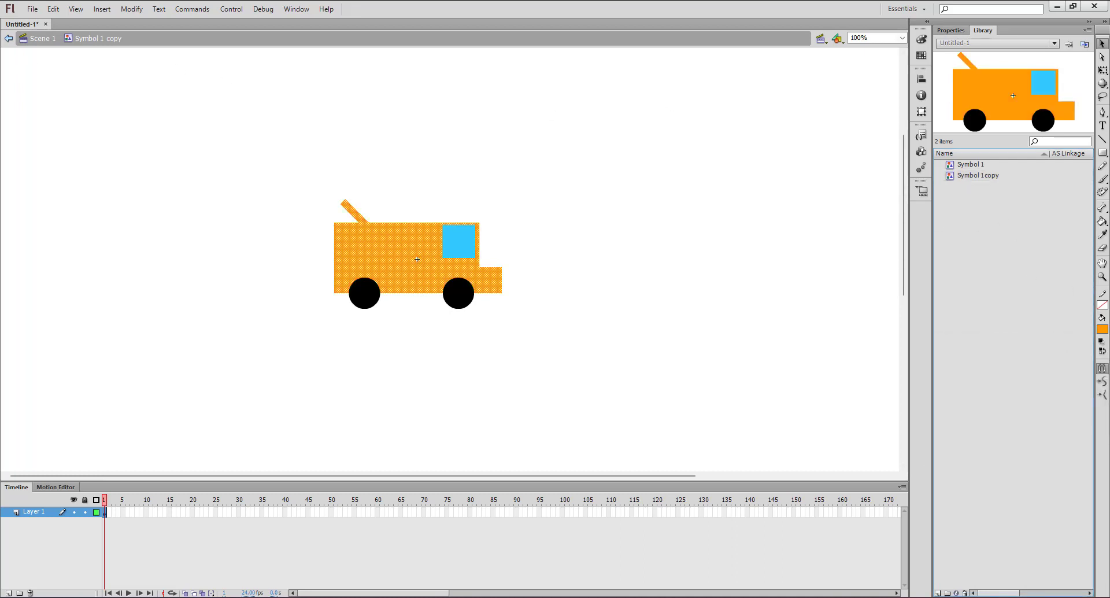
{"action": "left_click", "coordinate": [44, 39]}
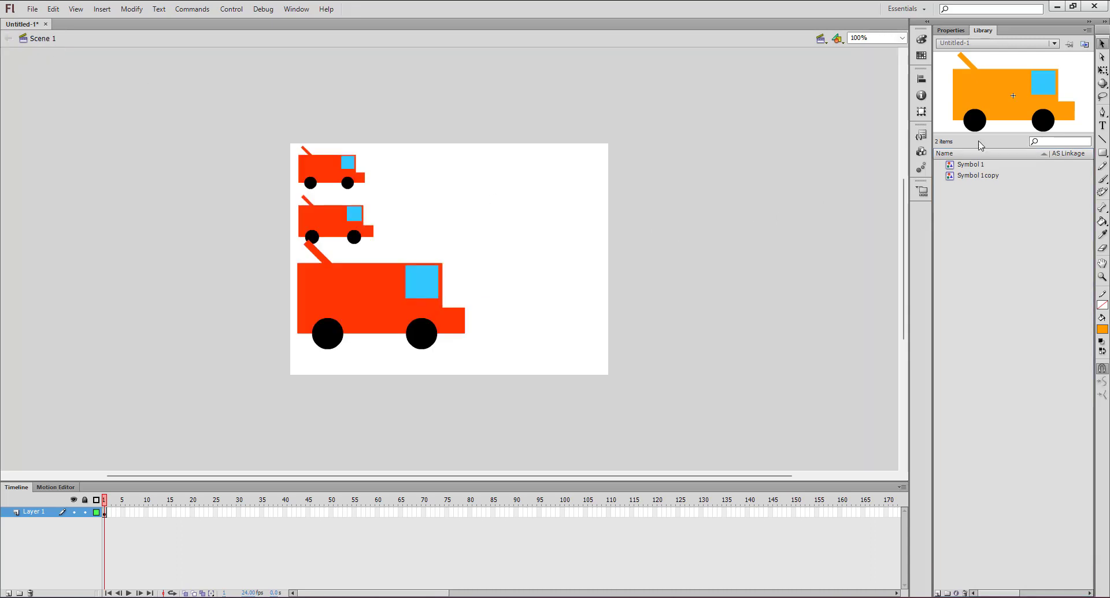
Place an instance of Symbol 1 copy on the stage and scale it down in the stage's upper-right corner
{"action": "left_click_drag", "start_coordinate": [992, 106], "coordinate": [497, 204]}
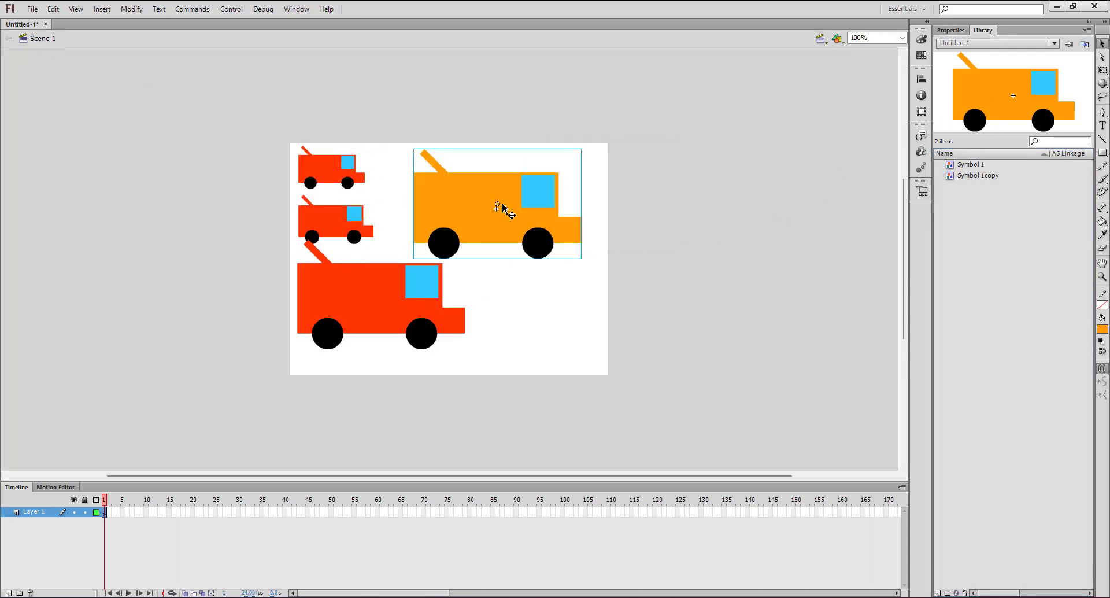
{"action": "left_click", "coordinate": [1103, 70]}
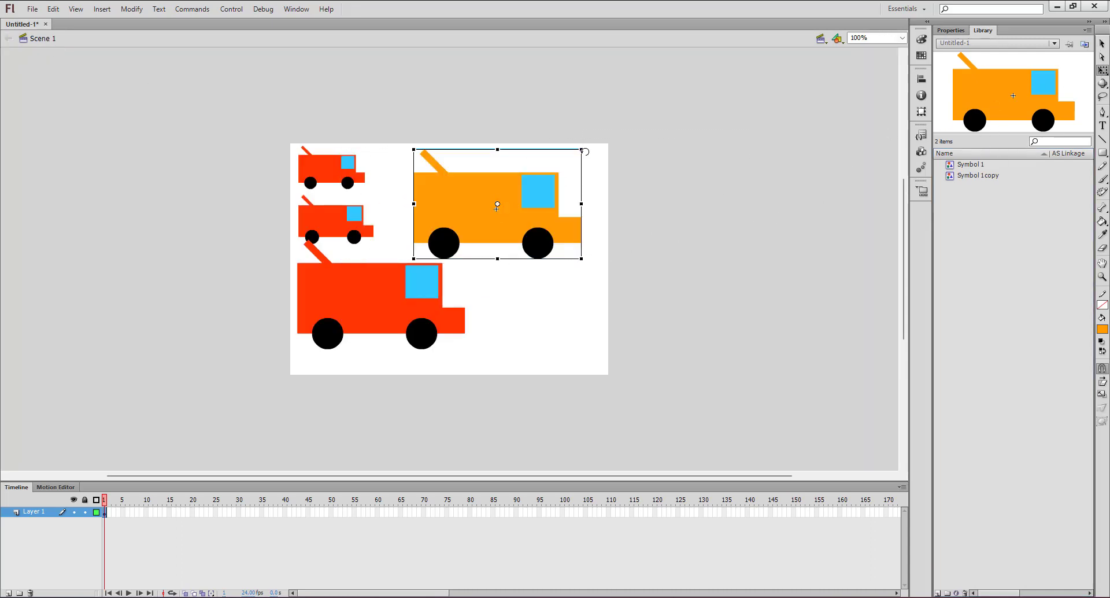
{"action": "left_click_drag", "start_coordinate": [581, 149], "coordinate": [553, 172]}
Scale down the large red truck and move it to the upper middle of the stage between the other trucks
{"action": "left_click", "coordinate": [415, 302]}
{"action": "left_click_drag", "start_coordinate": [465, 239], "coordinate": [418, 278]}
{"action": "left_click_drag", "start_coordinate": [370, 304], "coordinate": [435, 168]}
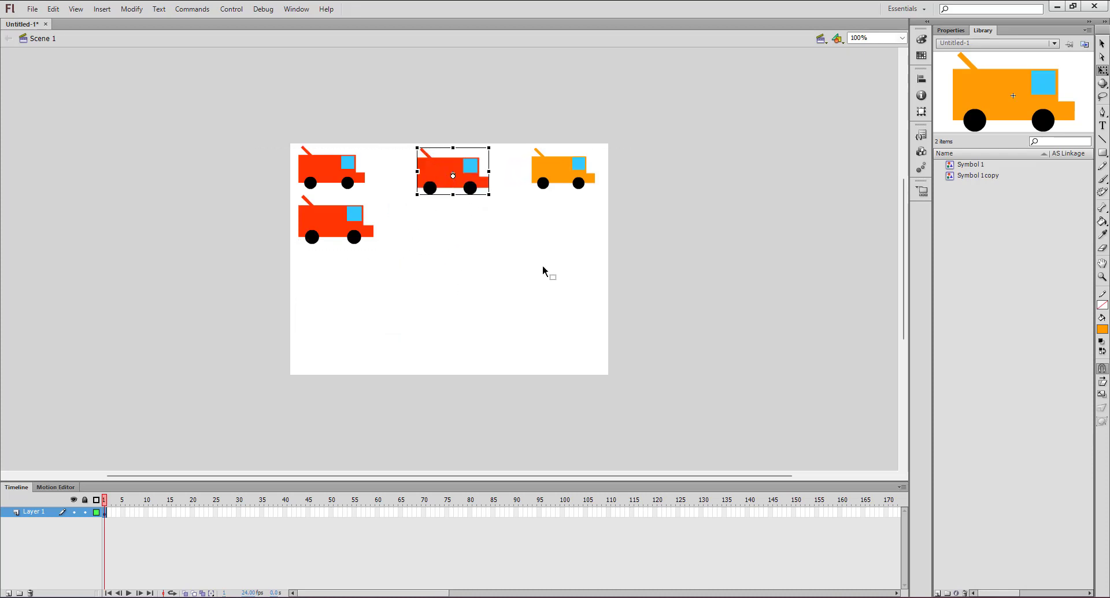
{"action": "left_click", "coordinate": [544, 268]}
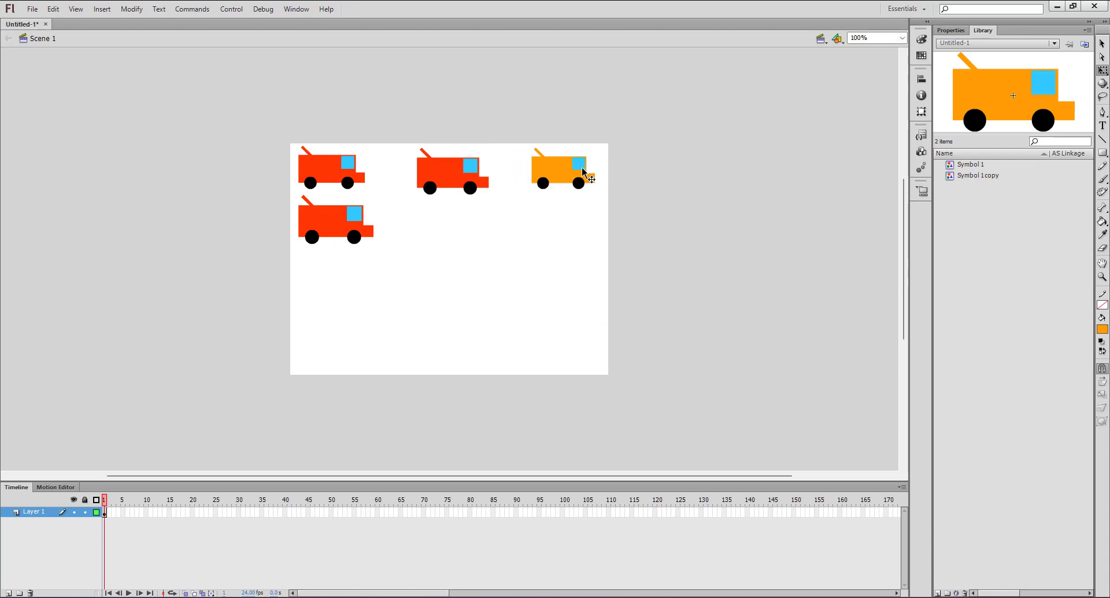
Add a second, scaled-down Symbol 1 copy instance below the orange truck and delete the red truck in the upper middle
{"action": "left_click_drag", "start_coordinate": [982, 109], "coordinate": [421, 317]}
{"action": "left_click_drag", "start_coordinate": [502, 261], "coordinate": [551, 231]}
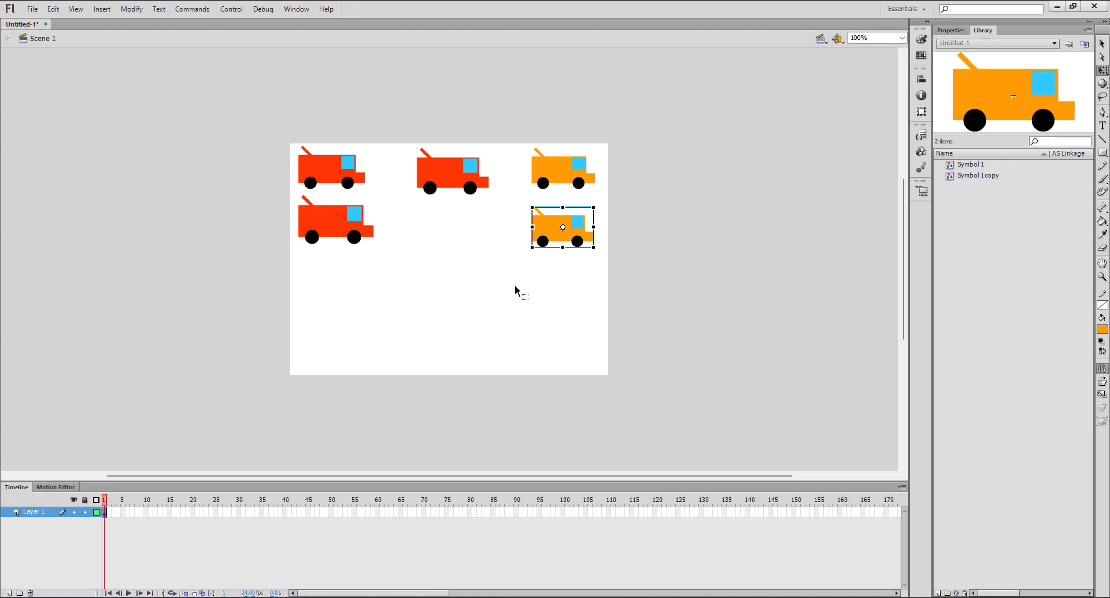
{"action": "left_click", "coordinate": [438, 167]}
{"action": "key", "text": "Delete"}
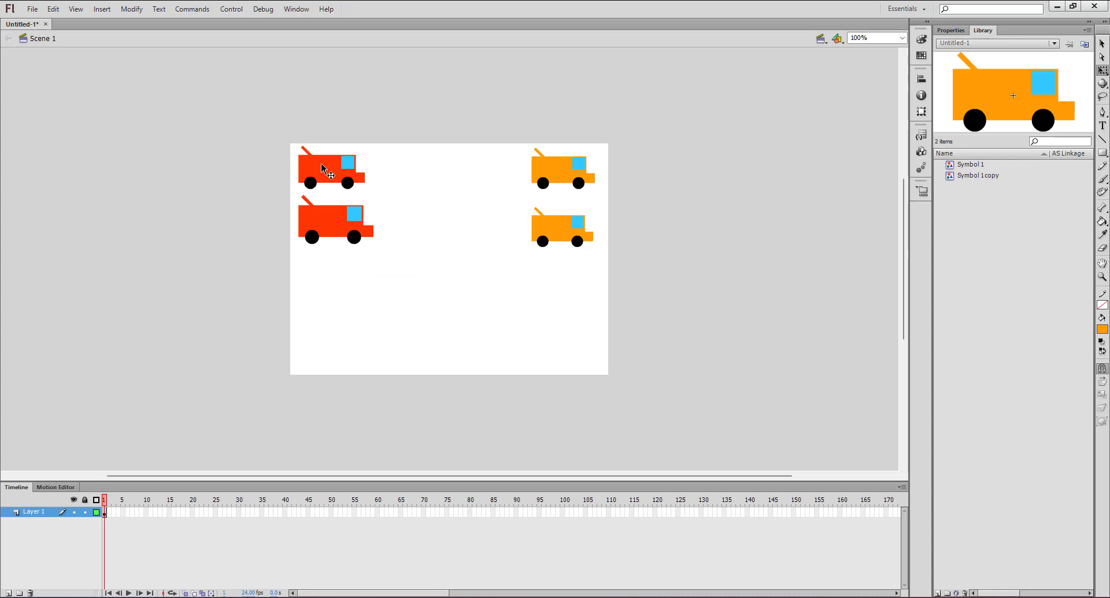
{"action": "left_click_drag", "start_coordinate": [251, 112], "coordinate": [406, 286]}
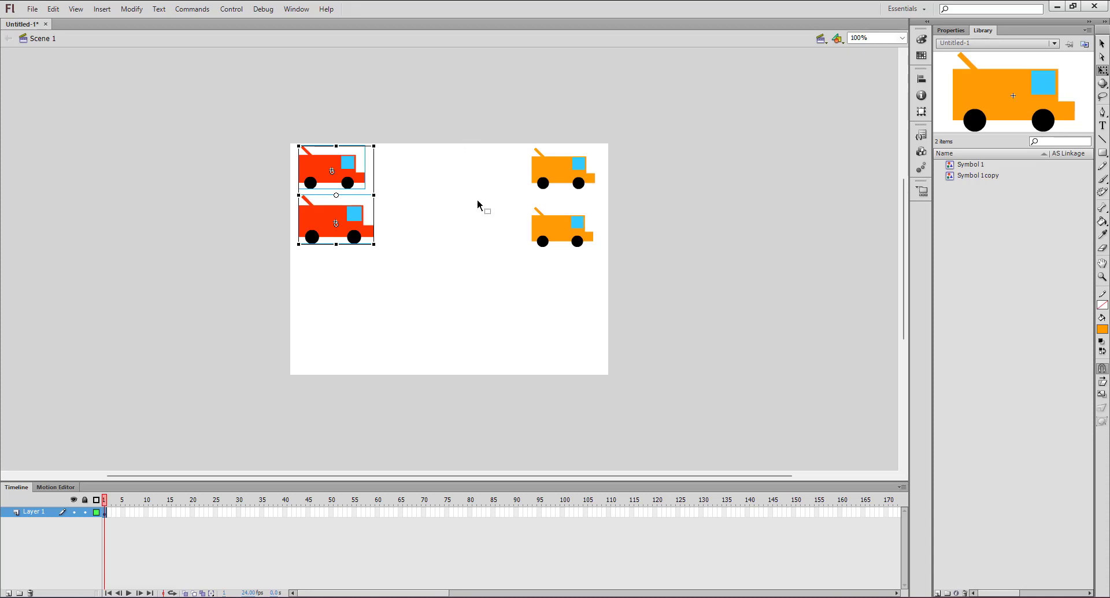
{"action": "left_click", "coordinate": [469, 307]}
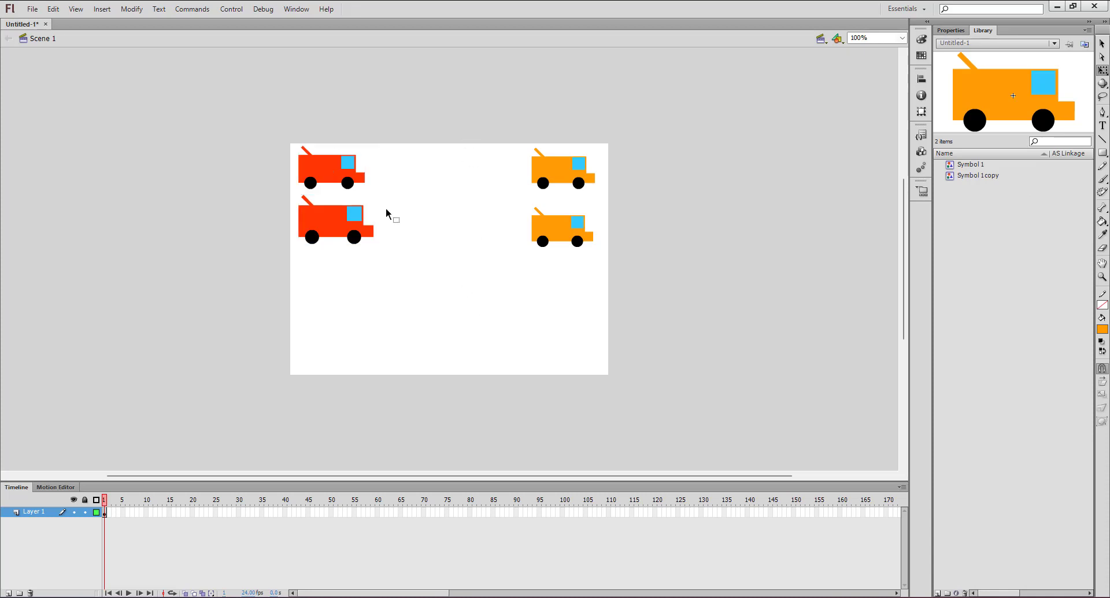
Create a new symbol named Tombol with the Button type
{"action": "left_click", "coordinate": [109, 15]}
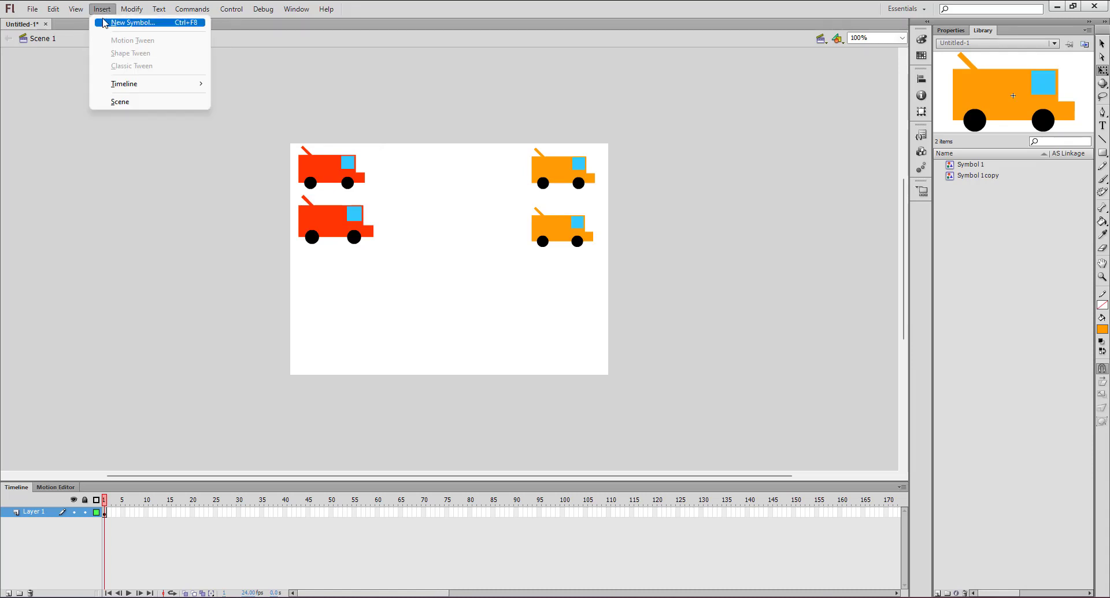
{"action": "left_click", "coordinate": [105, 23]}
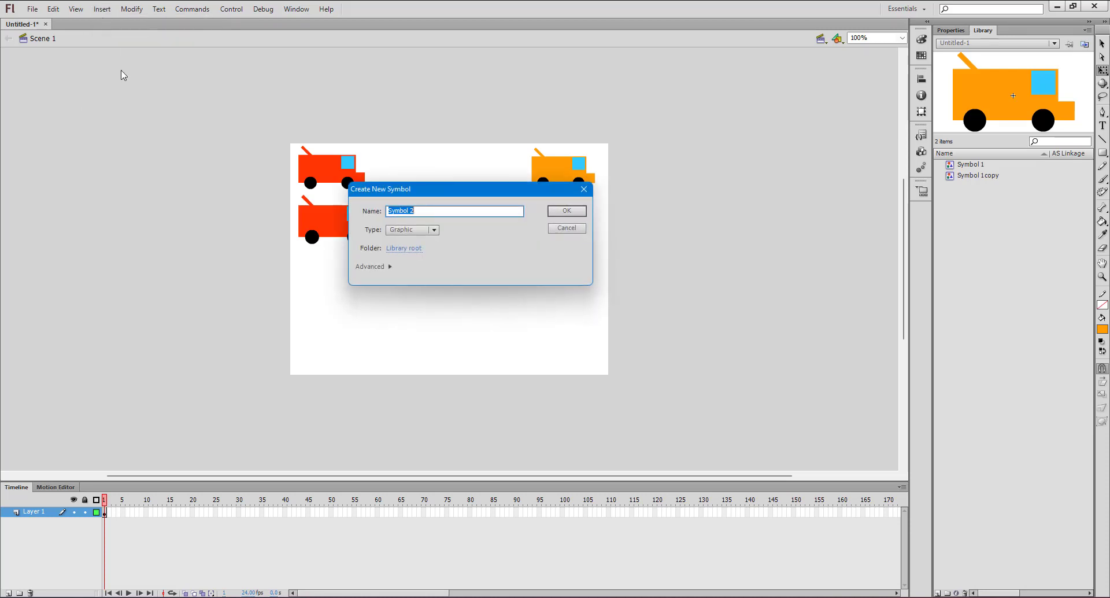
{"action": "left_click_drag", "start_coordinate": [450, 195], "coordinate": [447, 305]}
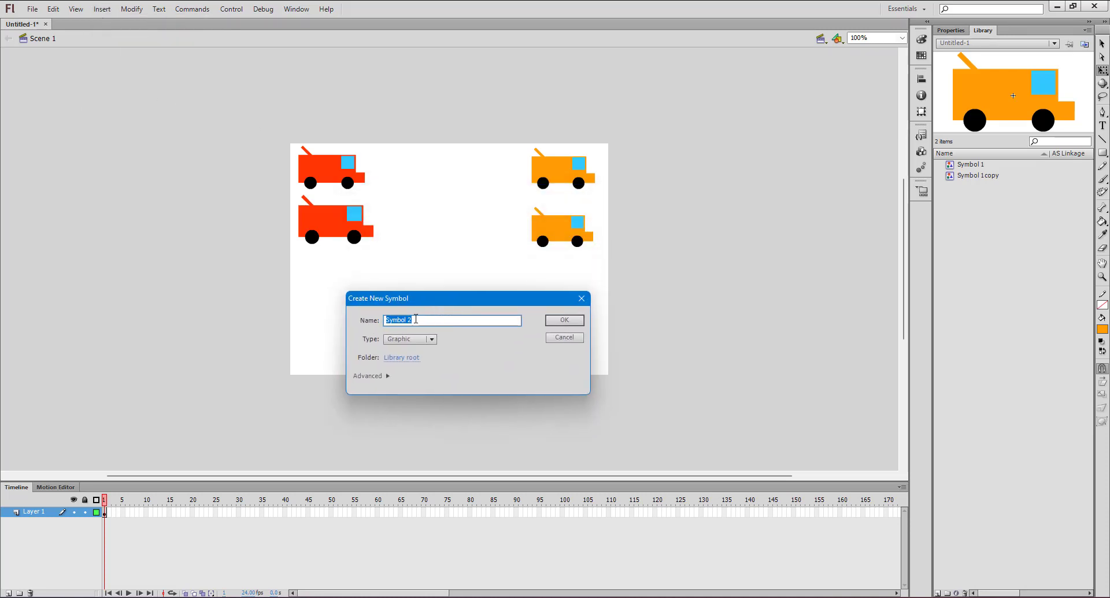
{"action": "type", "text": "To"}
{"action": "left_click", "coordinate": [432, 340]}
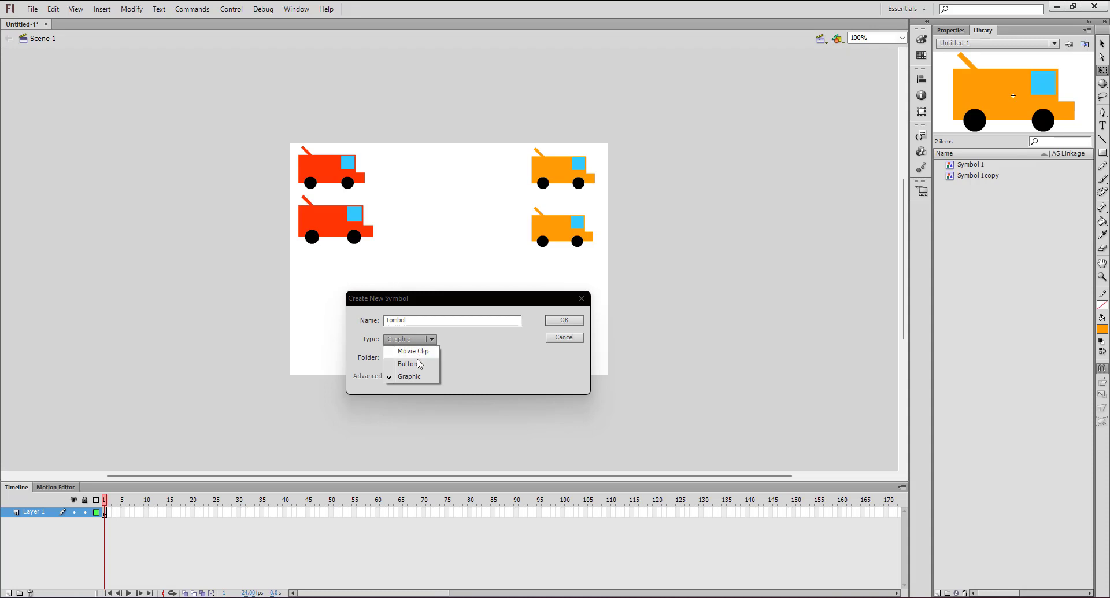
{"action": "left_click", "coordinate": [417, 364]}
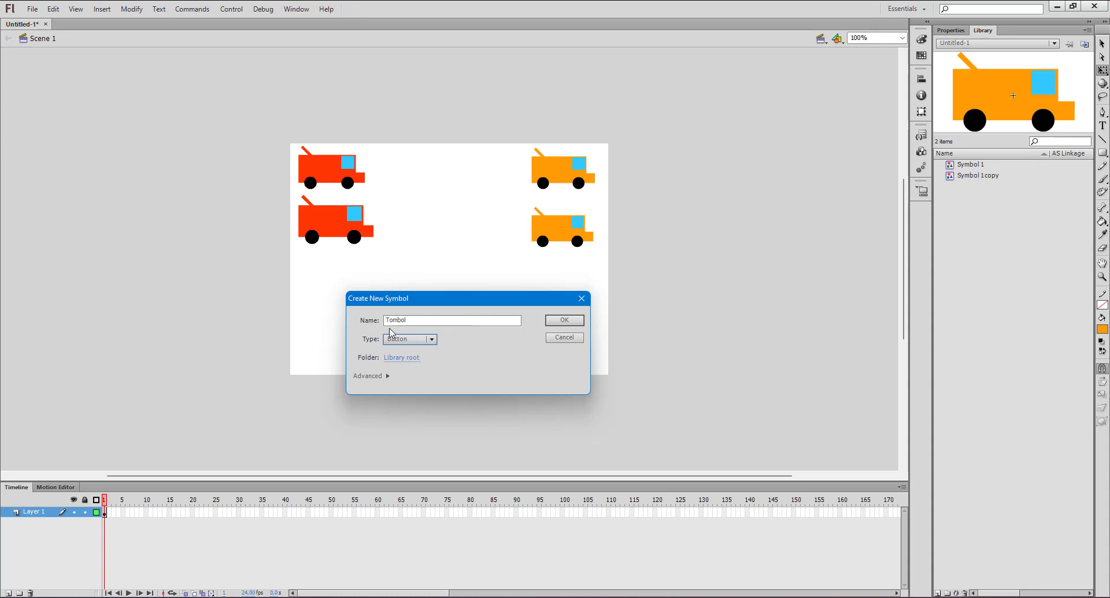
{"action": "left_click", "coordinate": [563, 320]}
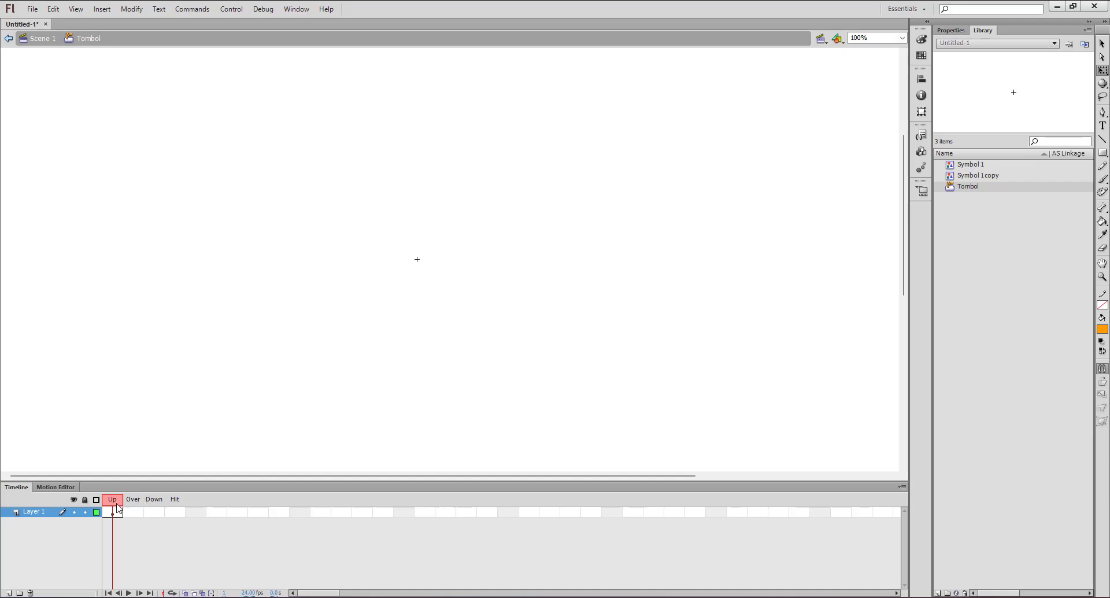
{"action": "left_click", "coordinate": [115, 513]}
{"action": "left_click", "coordinate": [133, 513]}
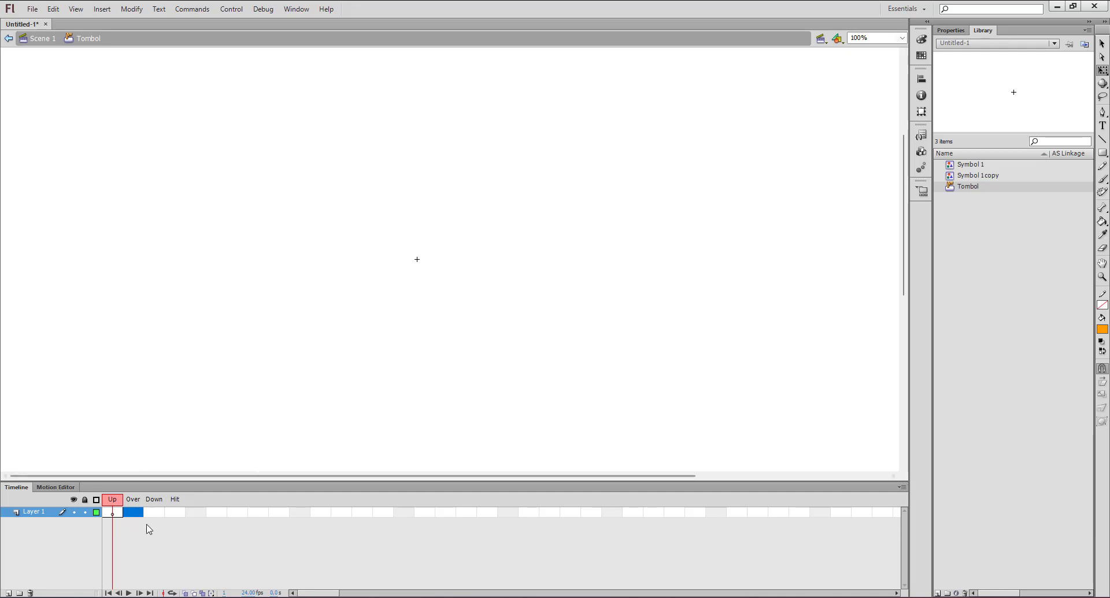
{"action": "left_click", "coordinate": [158, 514]}
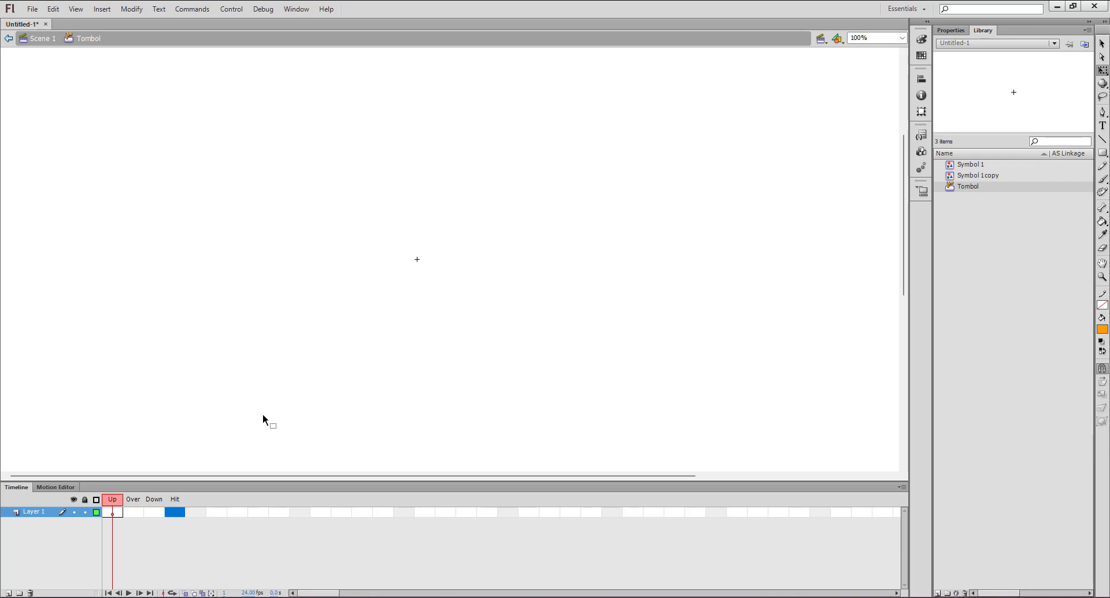
Draw a wide orange rectangle without an outline around the registration point in the button's Up frame
{"action": "left_click", "coordinate": [113, 513]}
{"action": "left_click", "coordinate": [1104, 153]}
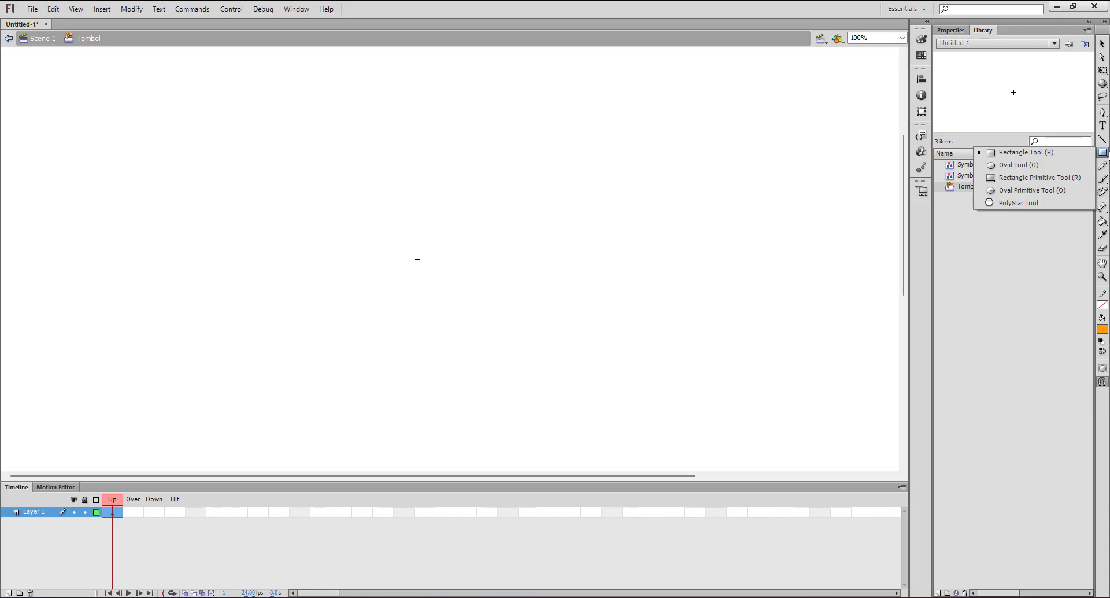
{"action": "left_click", "coordinate": [1066, 154]}
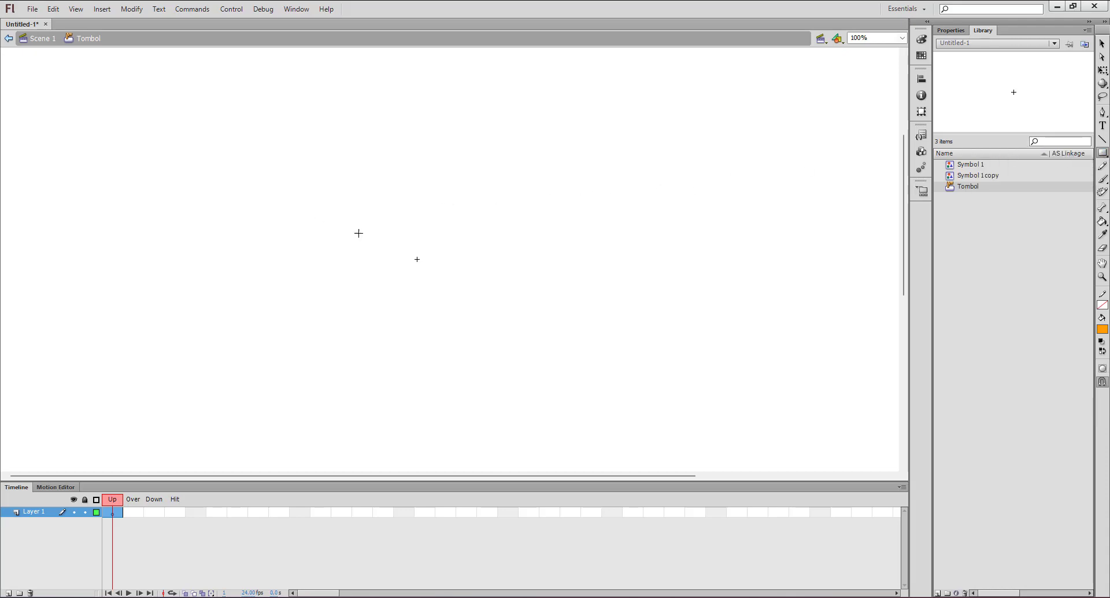
{"action": "left_click_drag", "start_coordinate": [359, 233], "coordinate": [501, 276]}
Move the orange rectangle and nudge it until it is centred on the symbol's registration point
{"action": "key", "text": "v"}
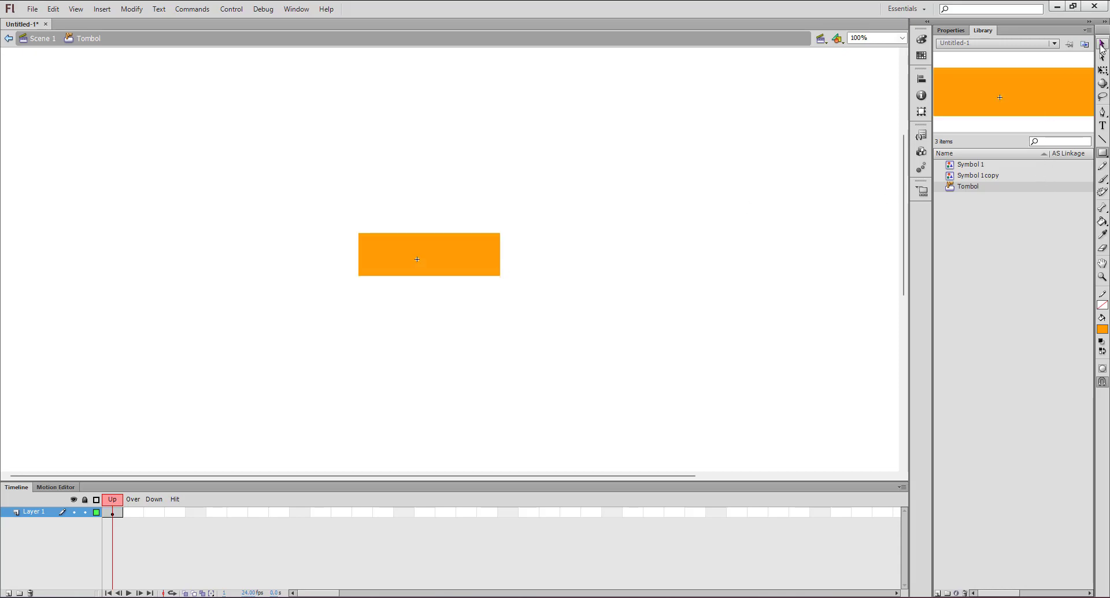
{"action": "left_click", "coordinate": [483, 256]}
{"action": "mouse_move", "coordinate": [486, 258]}
{"action": "left_mouse_down"}
{"action": "mouse_move", "coordinate": [466, 268]}
{"action": "mouse_move", "coordinate": [476, 260]}
{"action": "left_mouse_up"}
{"action": "key", "text": "Down"}
{"action": "key", "text": "Down"}
{"action": "key", "text": "Down"}
{"action": "key", "text": "Down"}
{"action": "key", "text": "Down"}
{"action": "key", "text": "Down"}
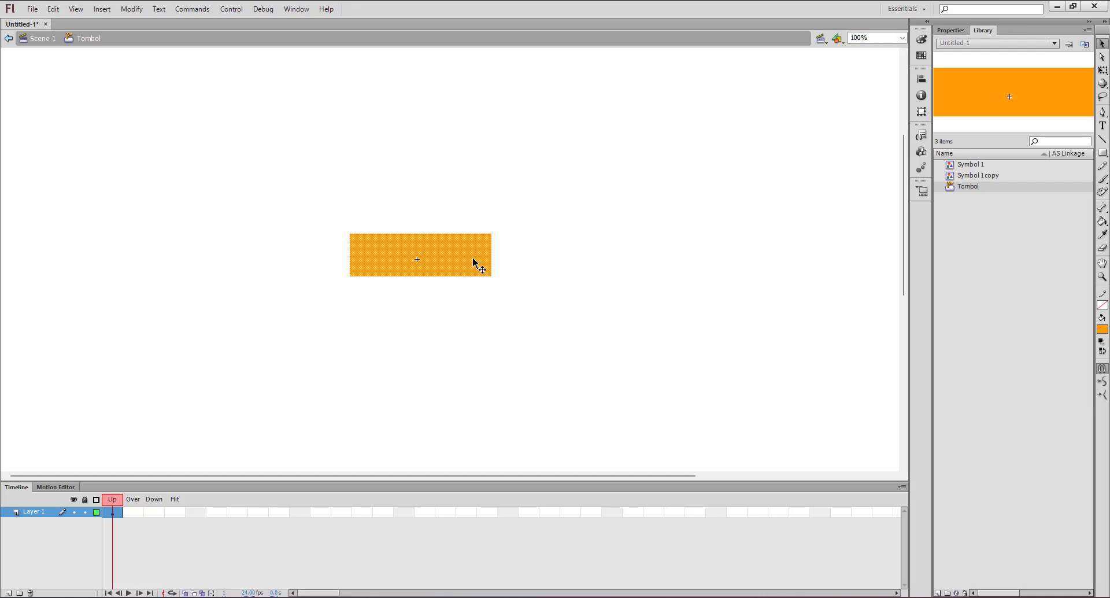
{"action": "key", "text": "Down"}
{"action": "key", "text": "Up"}
{"action": "key", "text": "Up"}
{"action": "key", "text": "Left"}
{"action": "key", "text": "Down"}
{"action": "key", "text": "Down"}
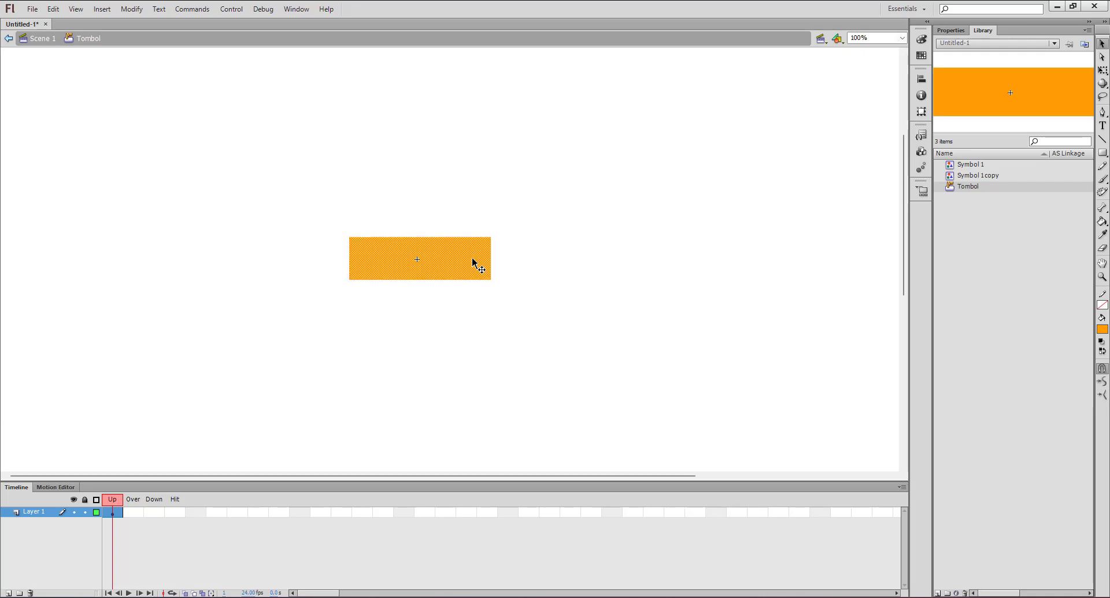
{"action": "key", "text": "Up"}
{"action": "left_click", "coordinate": [541, 266]}
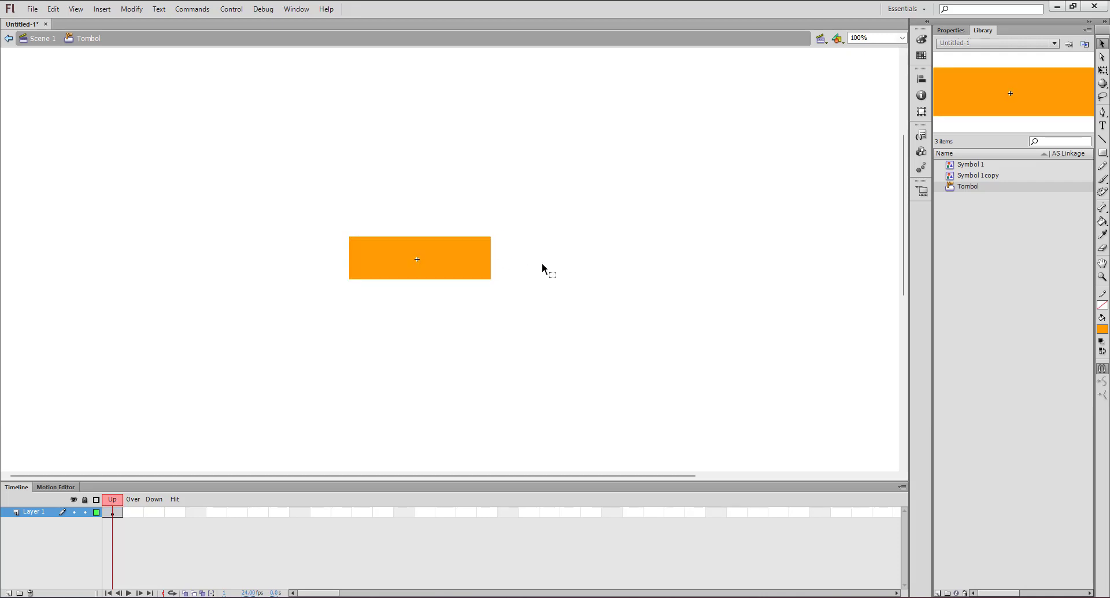
{"action": "left_click", "coordinate": [476, 259]}
{"action": "key", "text": "Left"}
{"action": "key", "text": "Left"}
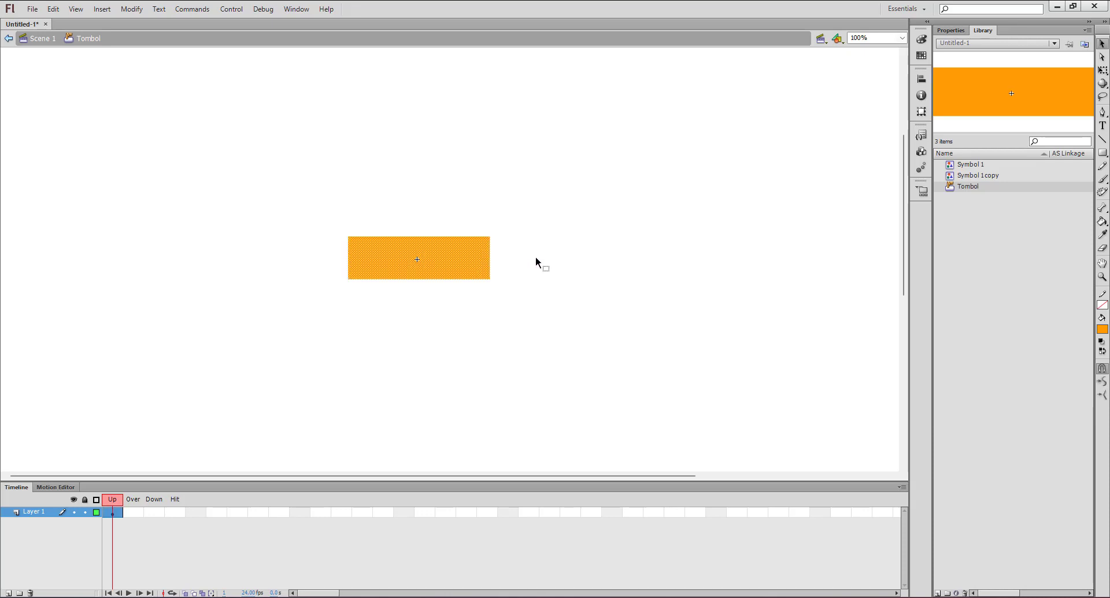
{"action": "left_click", "coordinate": [541, 258]}
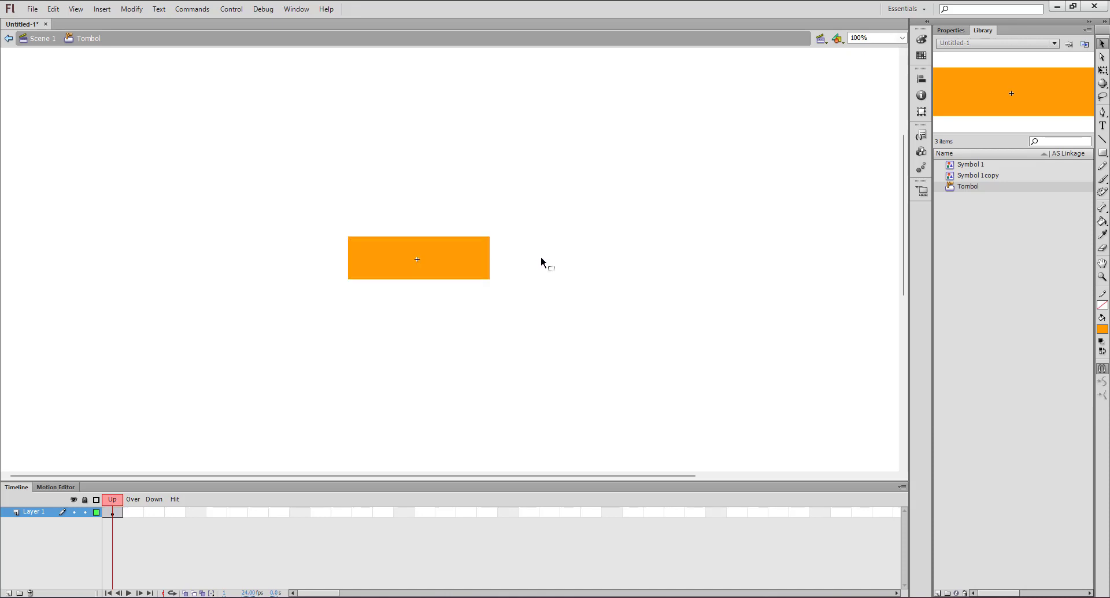
Add a text object reading TOMBOL in the empty area below the orange rectangle
{"action": "left_click", "coordinate": [1103, 127]}
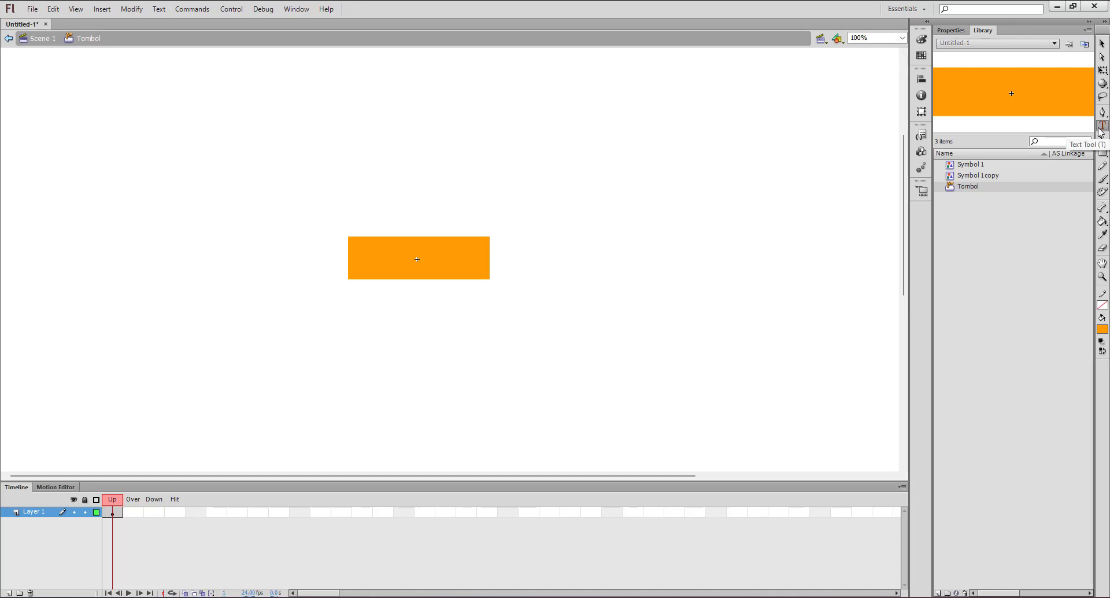
{"action": "left_click", "coordinate": [376, 354]}
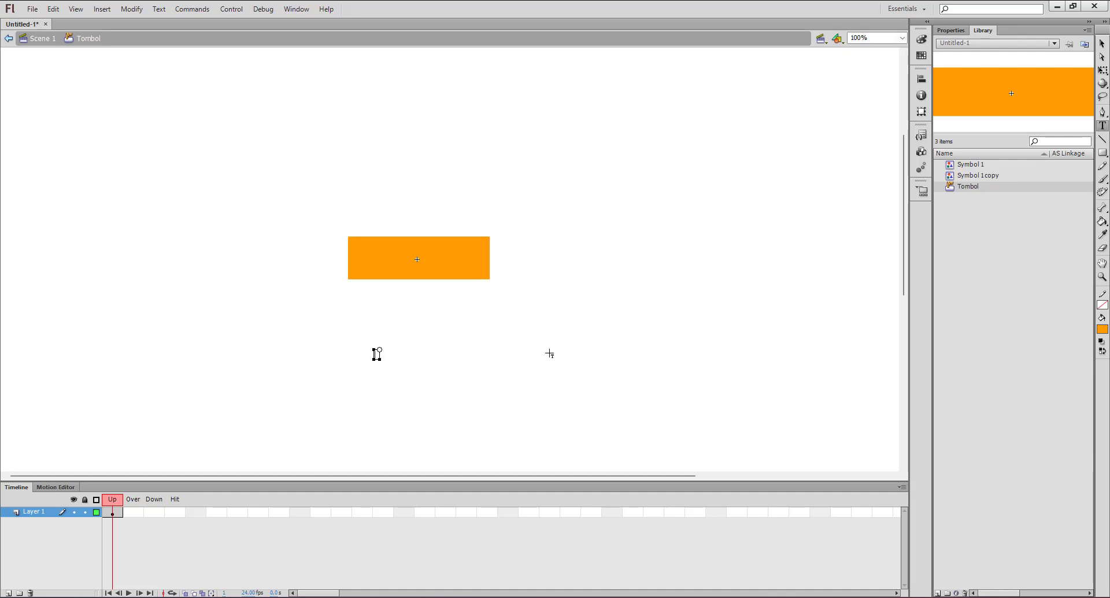
{"action": "type", "text": "TOMBOL"}
Format all of the TOMBOL text as dark grey, bold and 42 pt
{"action": "key", "text": "ctrl+a"}
{"action": "left_click", "coordinate": [951, 30]}
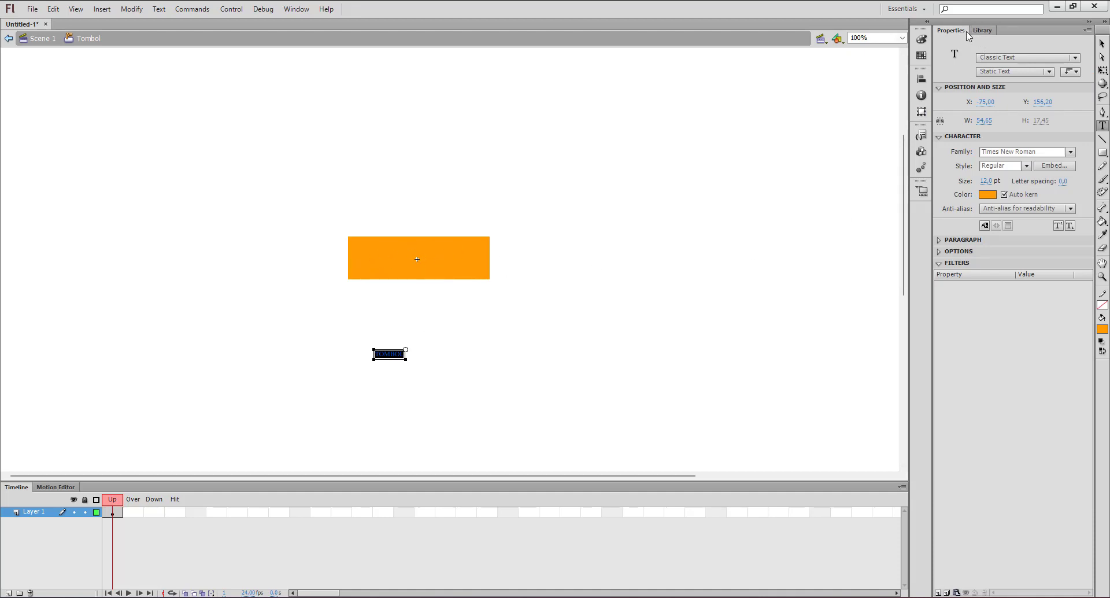
{"action": "left_click", "coordinate": [987, 195]}
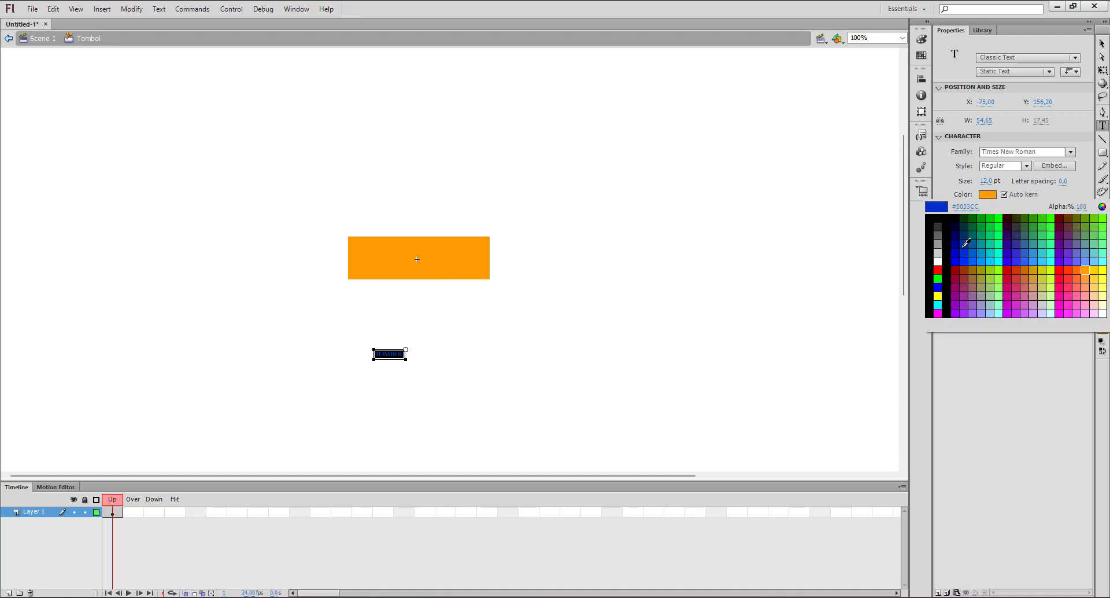
{"action": "left_click", "coordinate": [938, 227]}
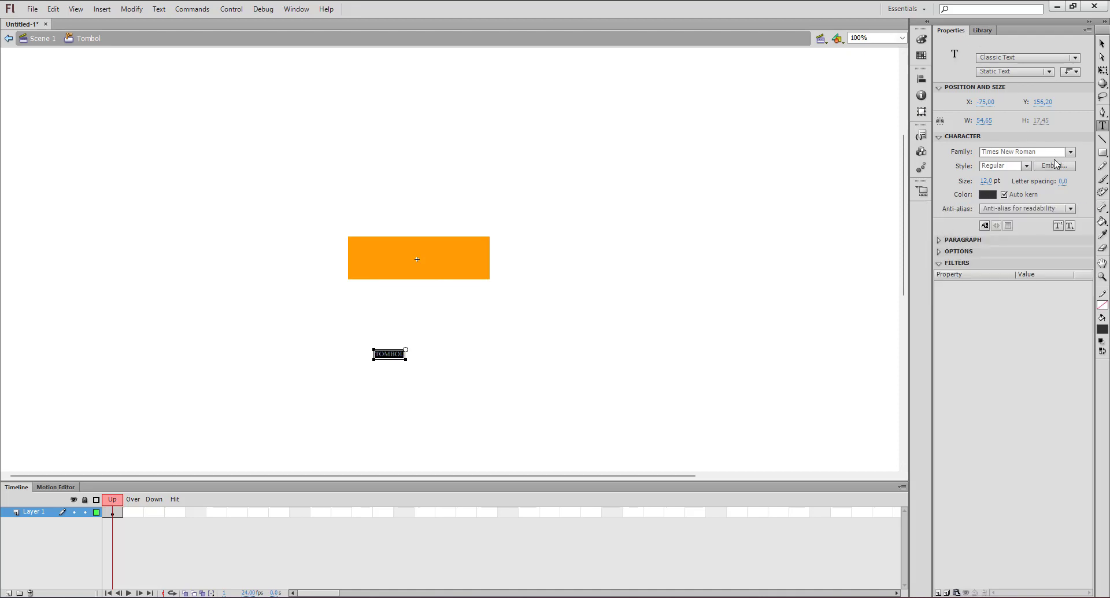
{"action": "left_click", "coordinate": [1027, 166]}
{"action": "left_click", "coordinate": [1012, 202]}
{"action": "left_click_drag", "start_coordinate": [988, 181], "coordinate": [1008, 181]}
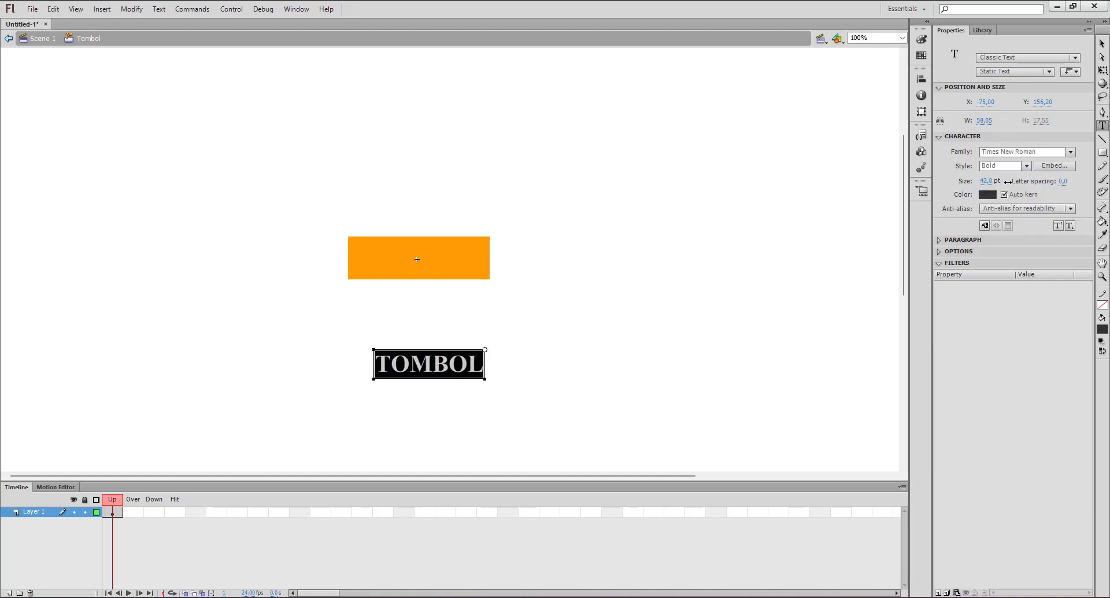
Change the font family of the TOMBOL text to Russo One
{"action": "left_click", "coordinate": [1070, 152]}
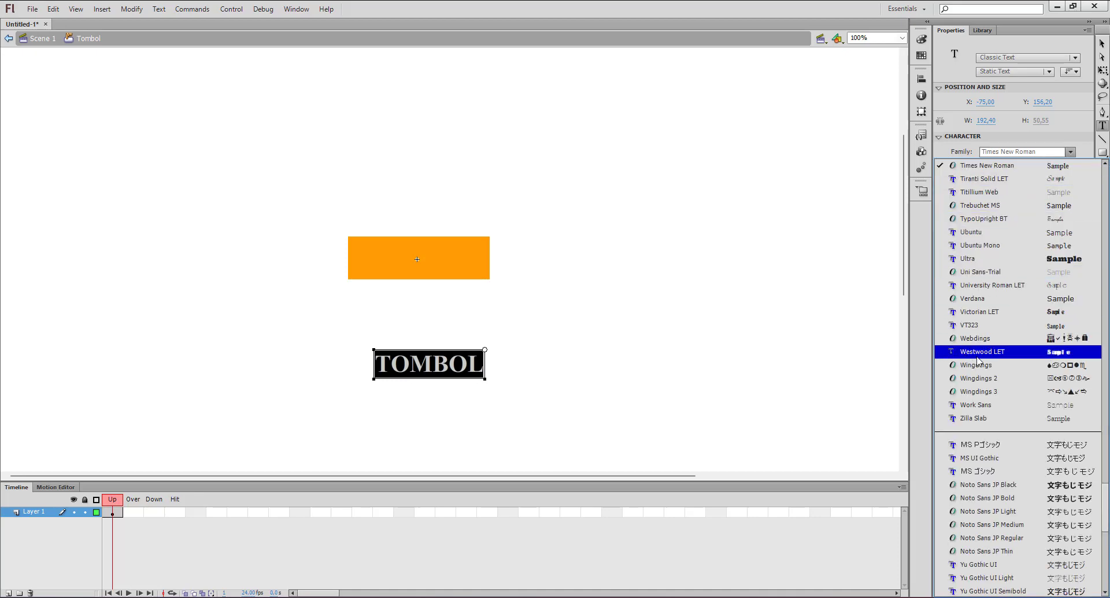
{"action": "scroll", "coordinate": [979, 362], "scroll_direction": "up", "scroll_amount": 4}
{"action": "scroll", "coordinate": [978, 361], "scroll_direction": "up", "scroll_amount": 5}
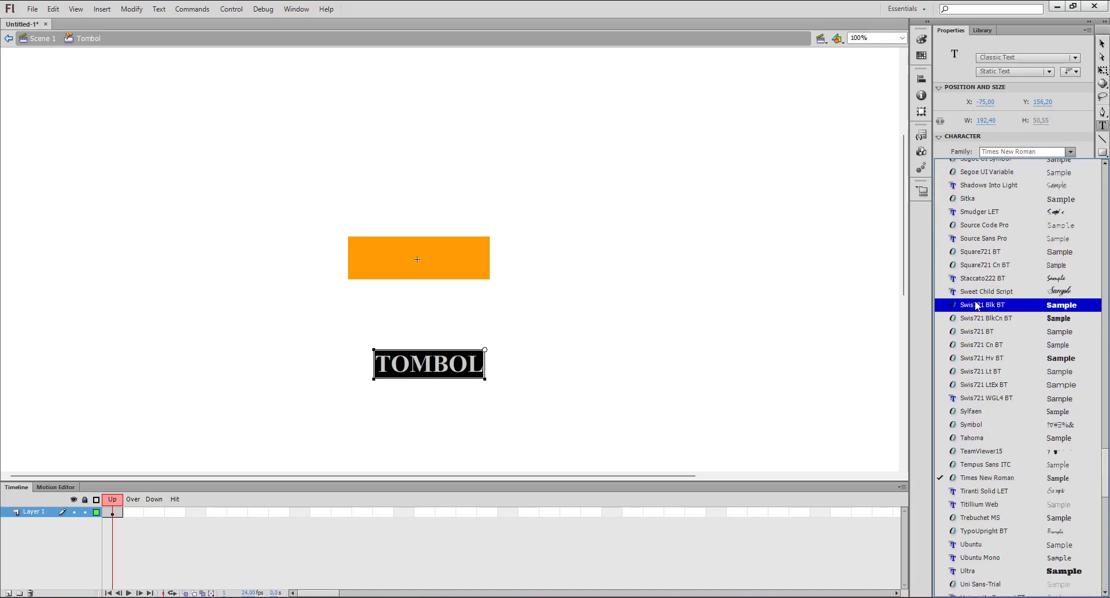
{"action": "scroll", "coordinate": [976, 306], "scroll_direction": "up", "scroll_amount": 5}
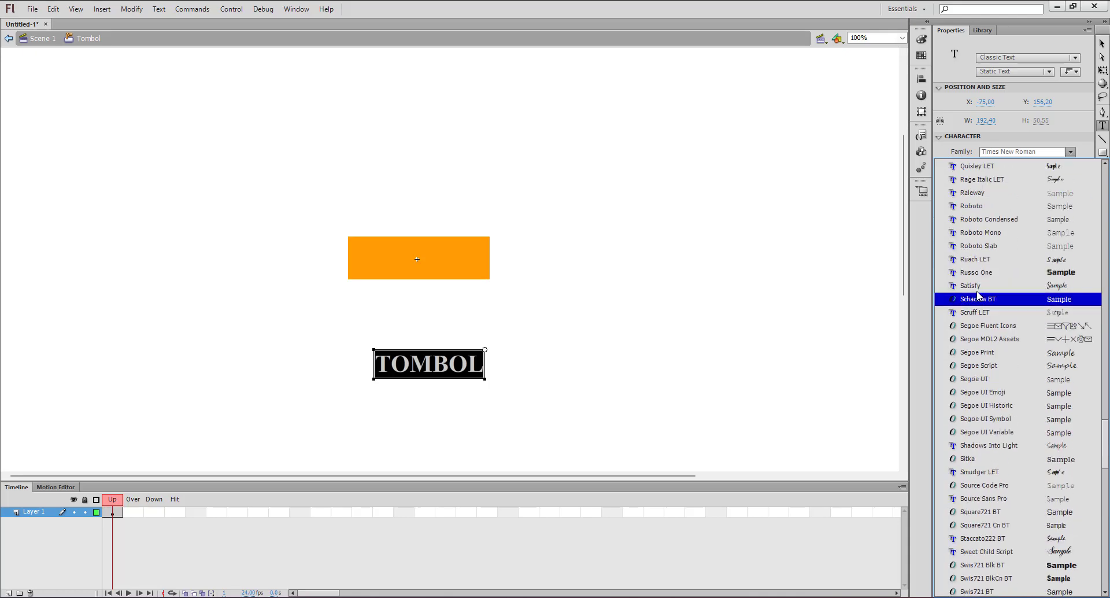
{"action": "left_click", "coordinate": [989, 278]}
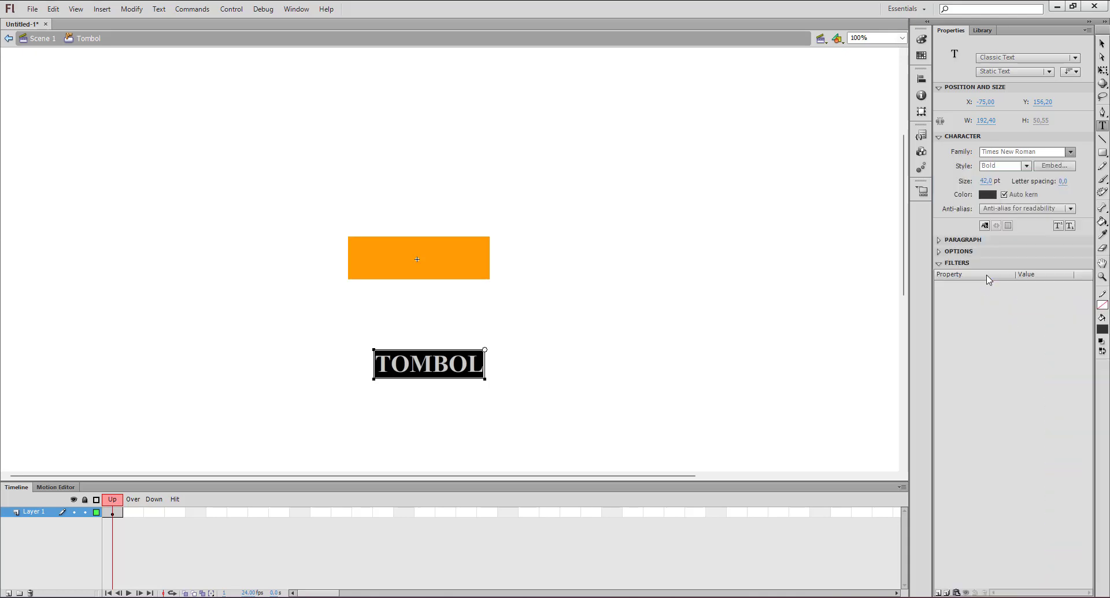
Move the TOMBOL text onto the orange rectangle and centre it there as the button's label
{"action": "left_click", "coordinate": [1101, 45]}
{"action": "left_click", "coordinate": [603, 345]}
{"action": "left_click_drag", "start_coordinate": [430, 369], "coordinate": [424, 265]}
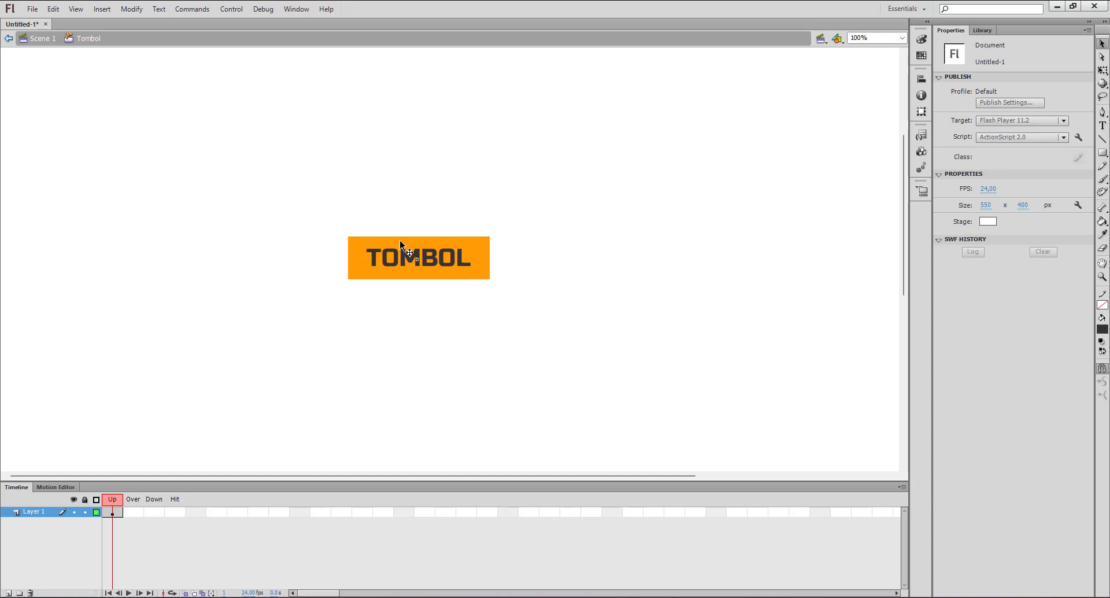
{"action": "left_click", "coordinate": [407, 255]}
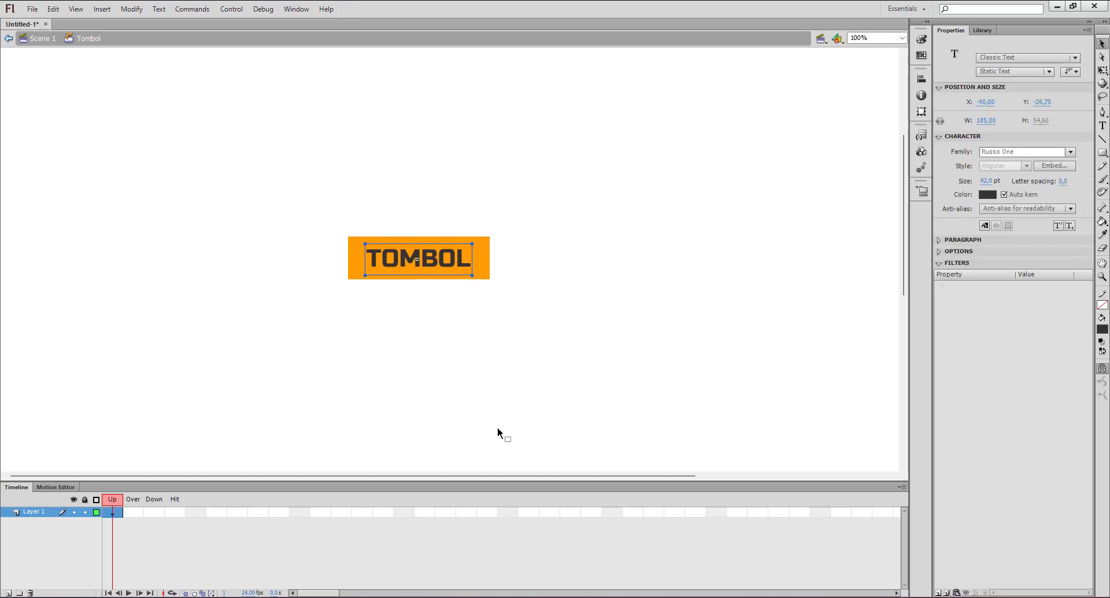
{"action": "left_click", "coordinate": [493, 394]}
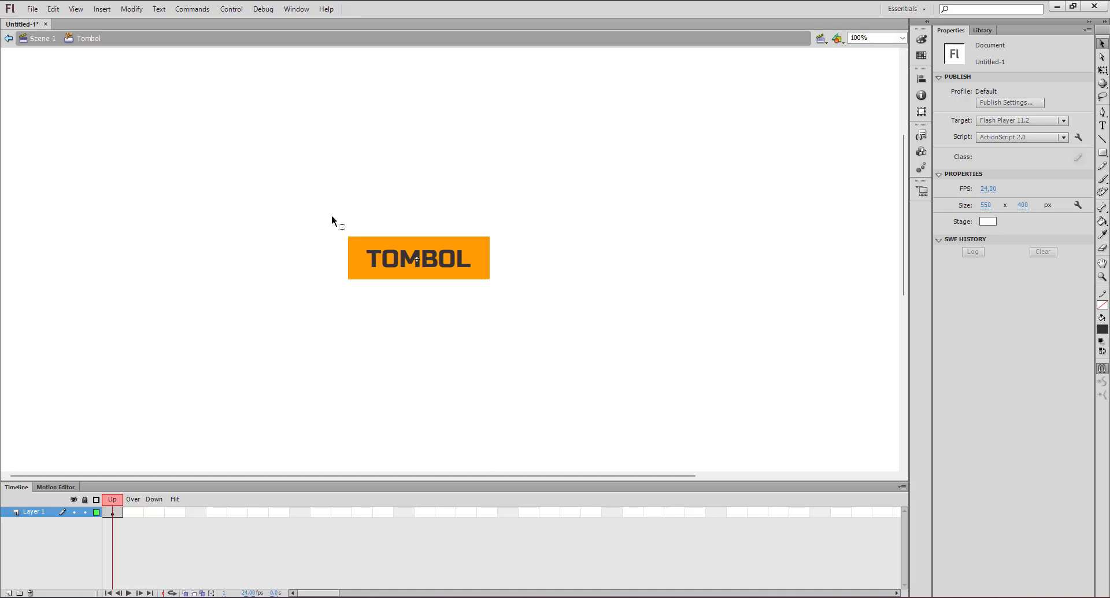
{"action": "key", "text": "ctrl+a"}
{"action": "left_click", "coordinate": [627, 328]}
{"action": "left_click", "coordinate": [396, 259]}
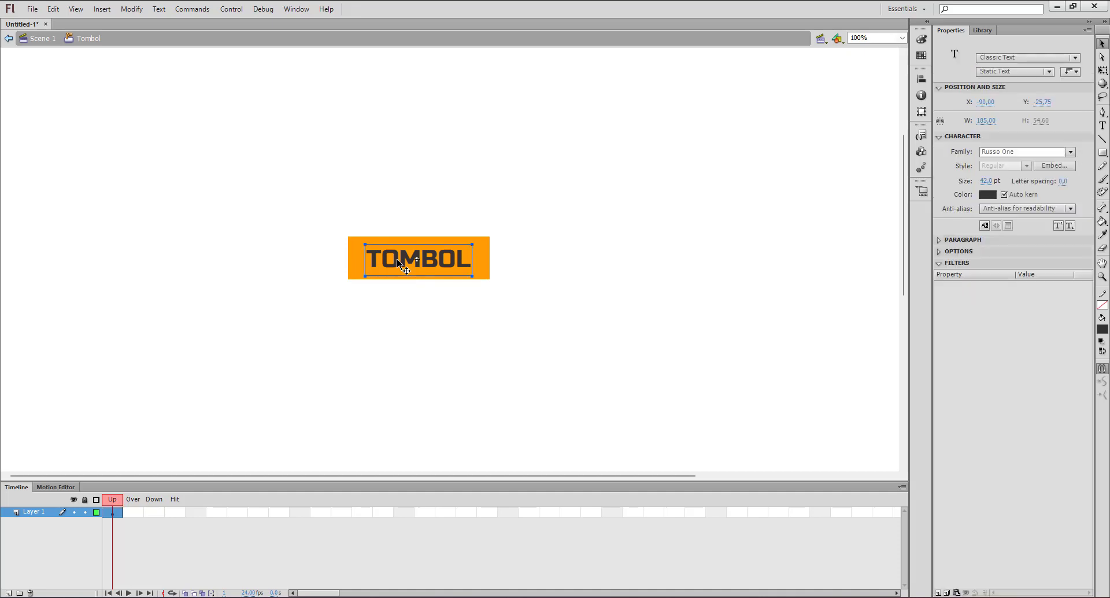
{"action": "left_click", "coordinate": [408, 329]}
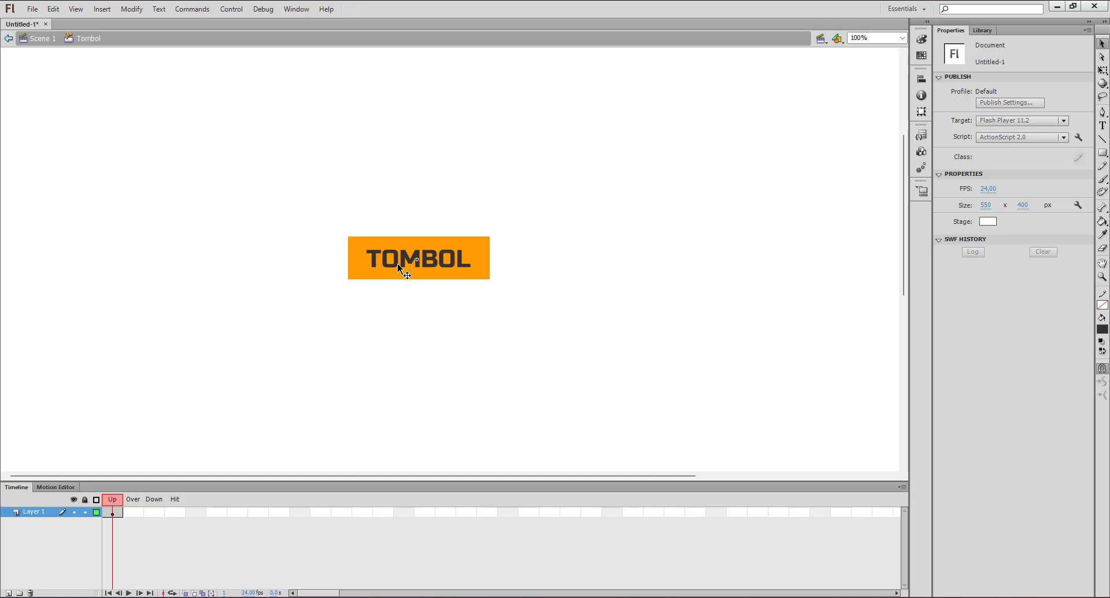
Insert a keyframe in the Over state of the Tombol button
{"action": "left_click", "coordinate": [138, 512]}
{"action": "right_click", "coordinate": [131, 518]}
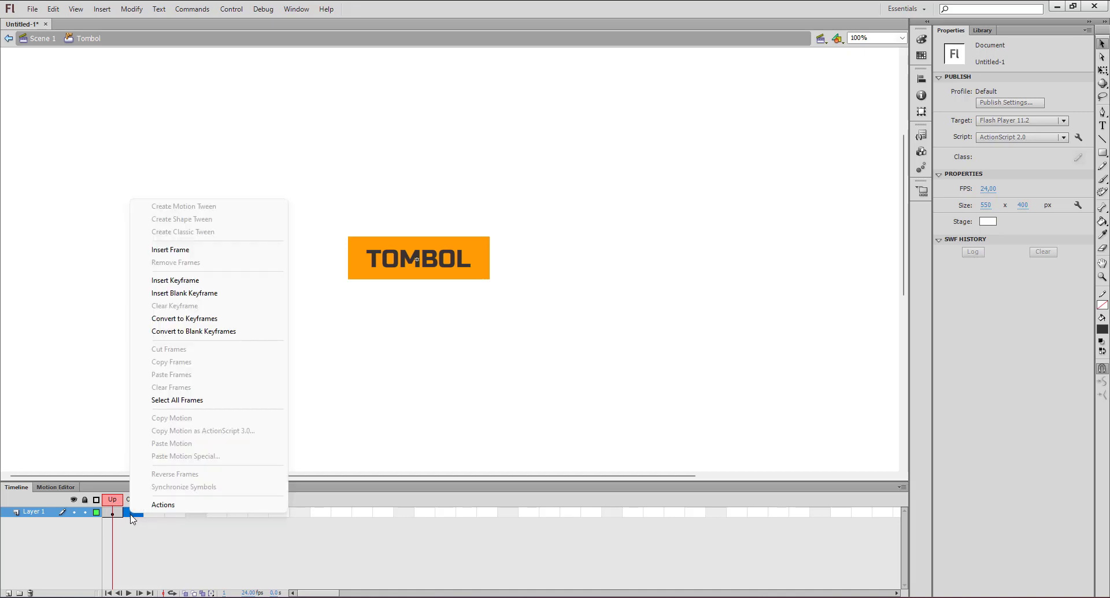
{"action": "left_click", "coordinate": [169, 280]}
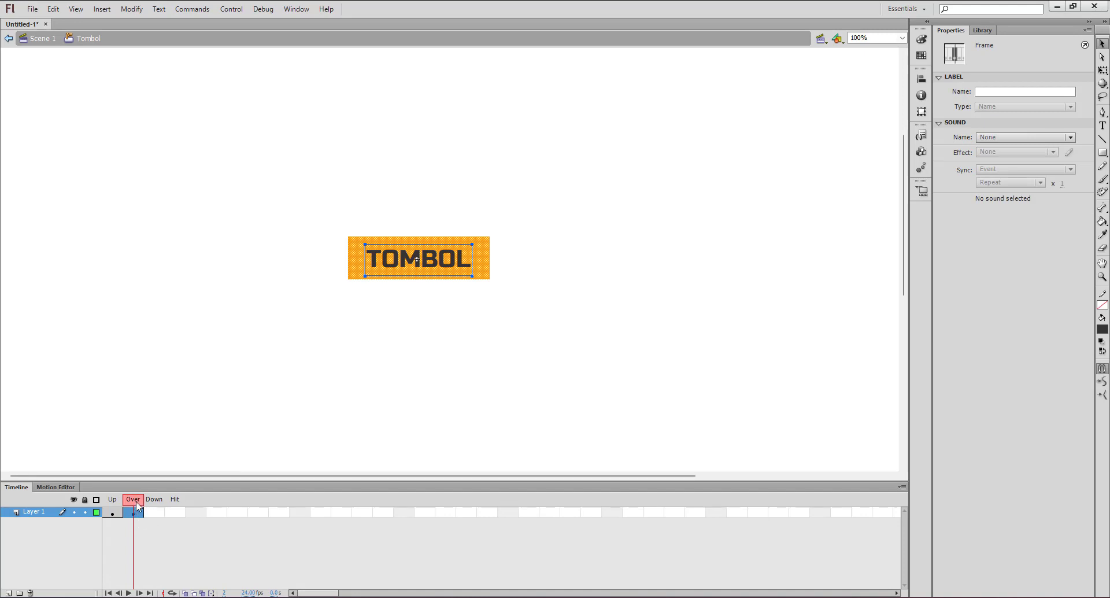
Change the fill of the button's rectangle in the Over state from orange to medium blue
{"action": "left_click", "coordinate": [509, 351]}
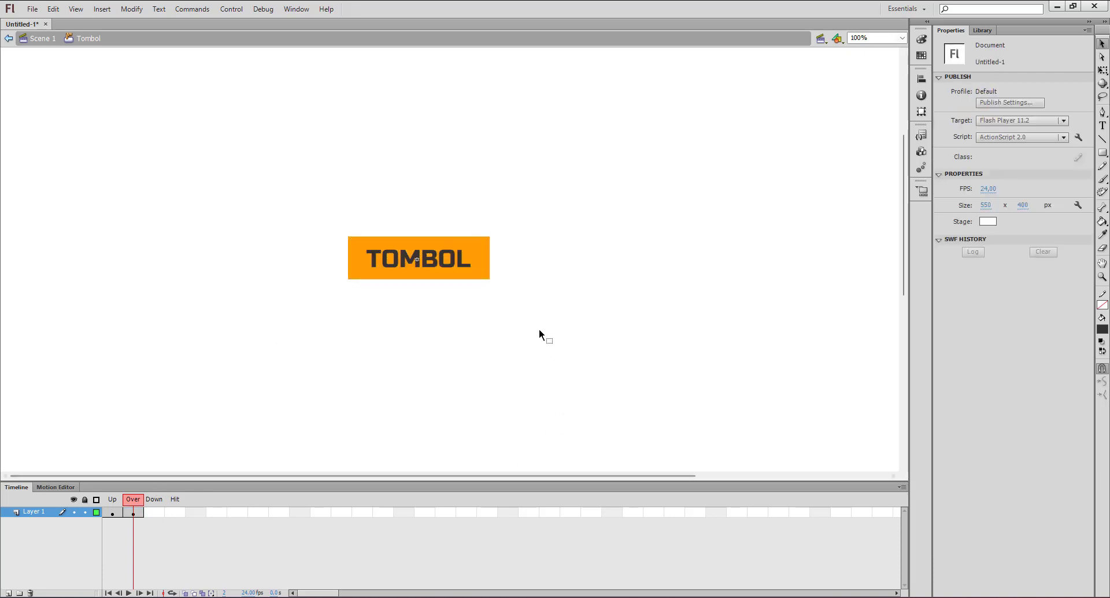
{"action": "left_click", "coordinate": [134, 512]}
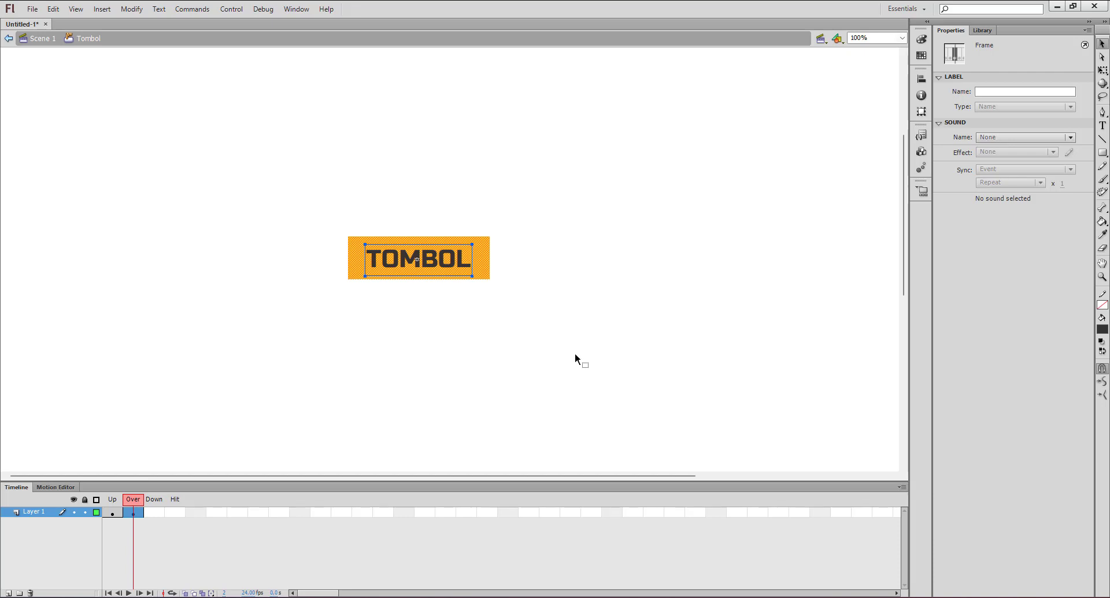
{"action": "left_click", "coordinate": [514, 198]}
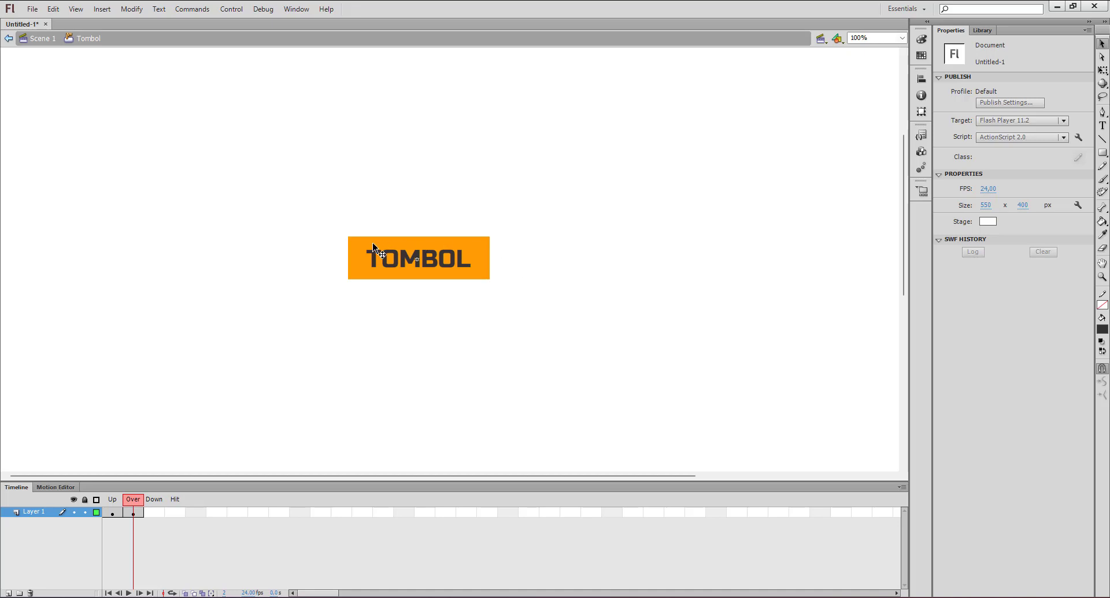
{"action": "left_click", "coordinate": [485, 254]}
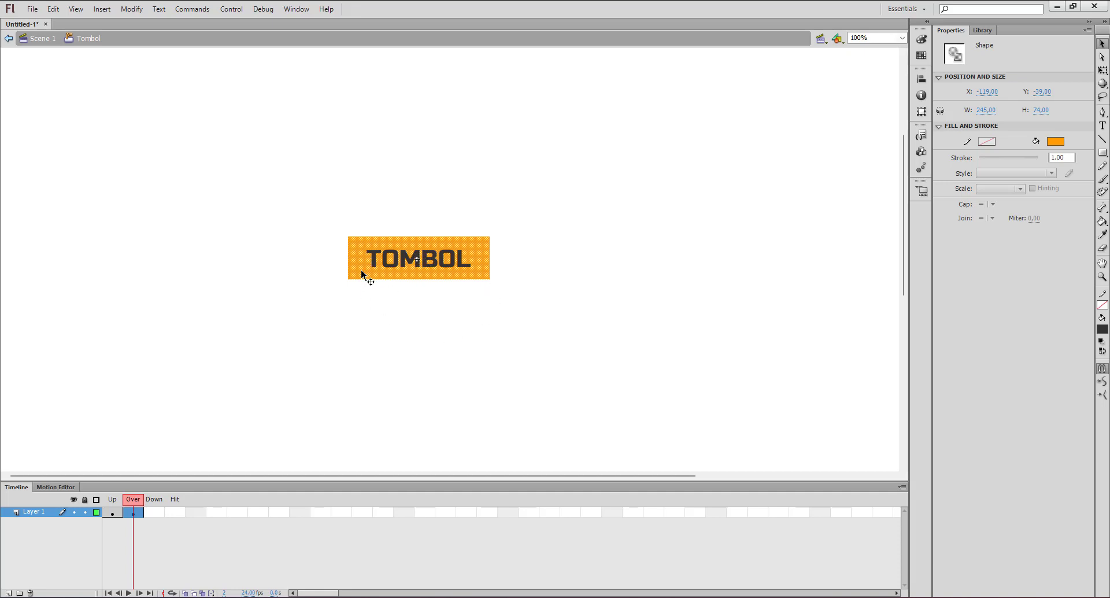
{"action": "left_click", "coordinate": [1056, 141]}
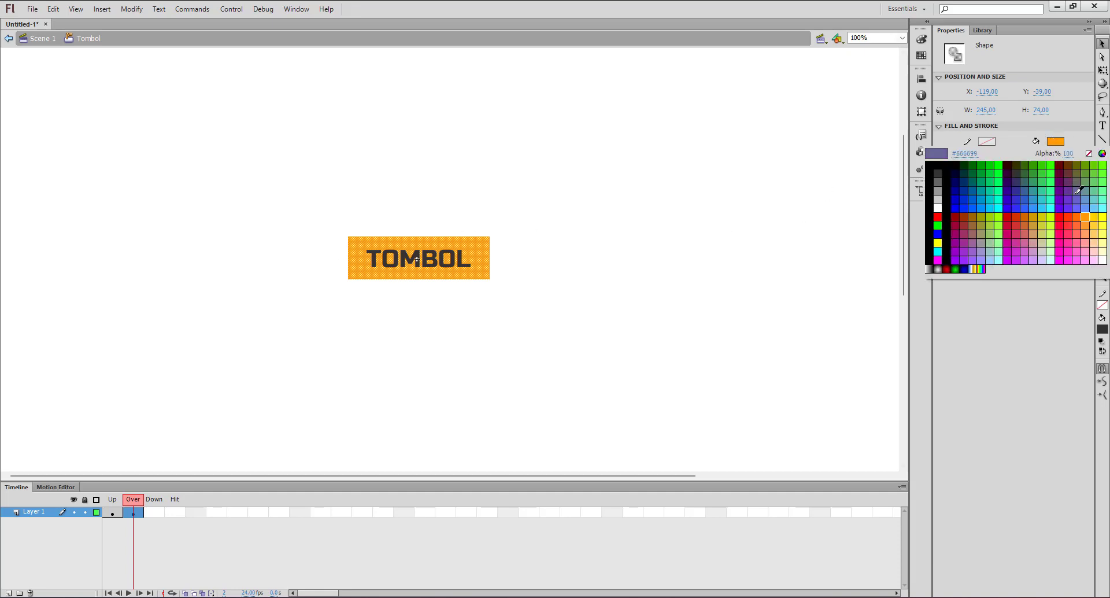
{"action": "left_click", "coordinate": [1033, 198]}
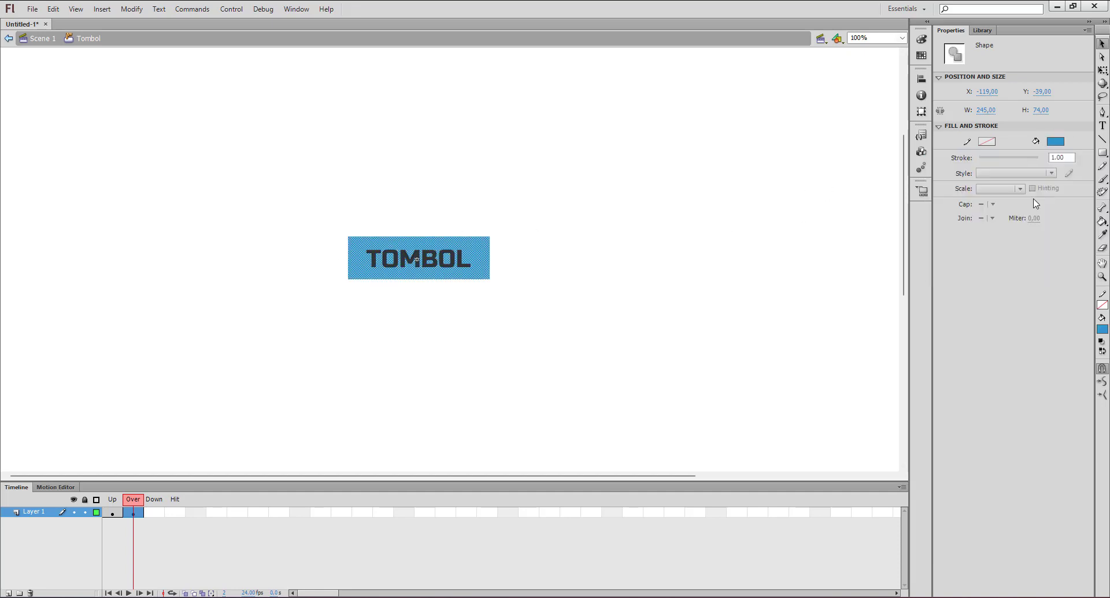
{"action": "left_click", "coordinate": [320, 350]}
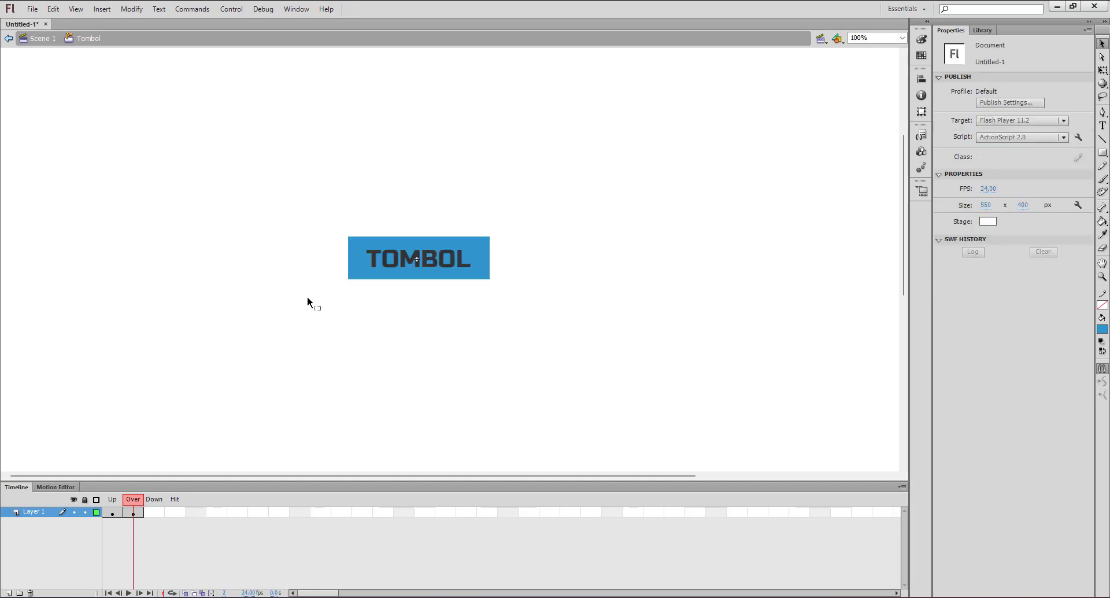
Recolour the TOMBOL text in the Over state white
{"action": "left_click", "coordinate": [134, 513]}
{"action": "left_click", "coordinate": [530, 252]}
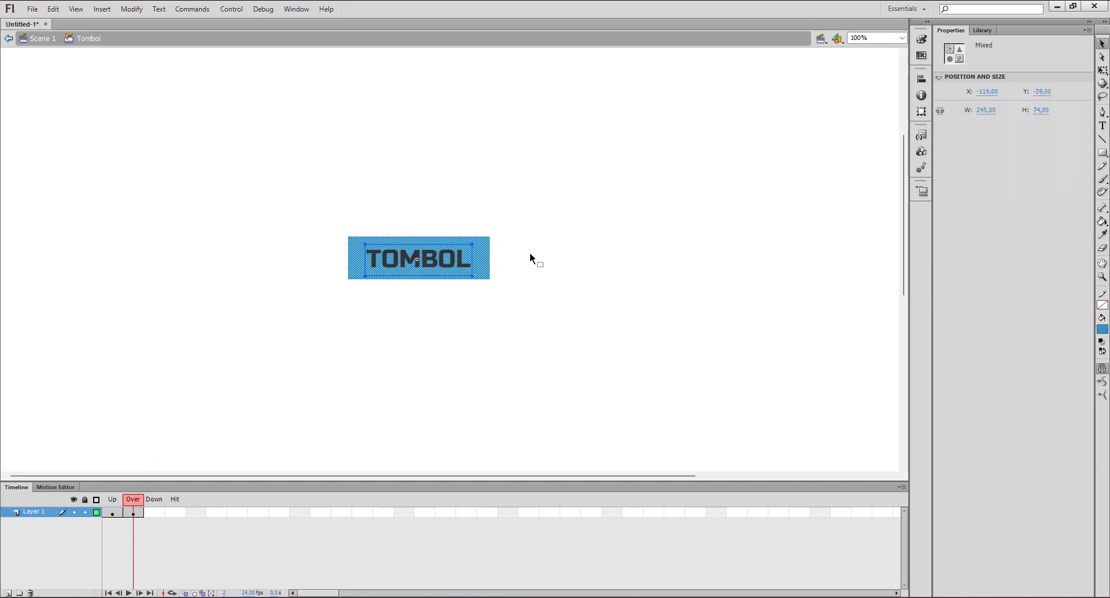
{"action": "left_click", "coordinate": [481, 263]}
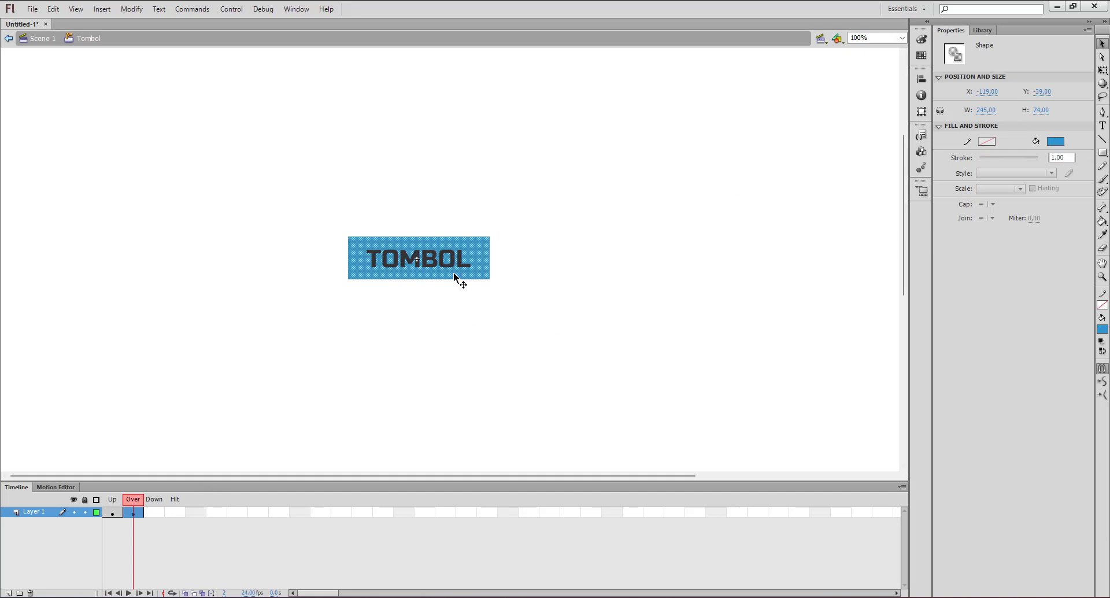
{"action": "left_click", "coordinate": [902, 38]}
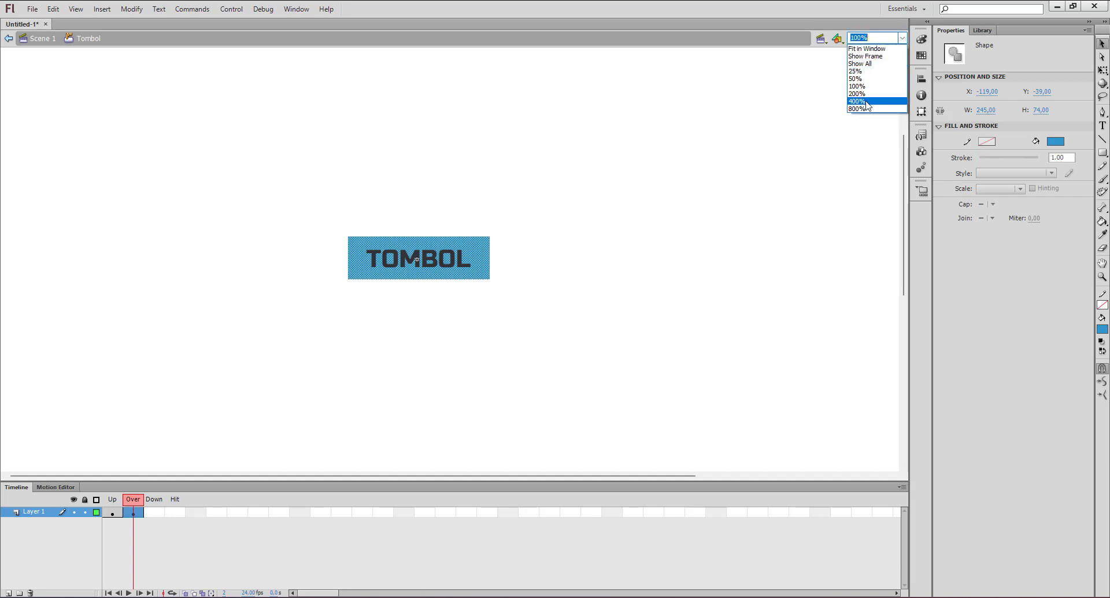
{"action": "left_click", "coordinate": [868, 99]}
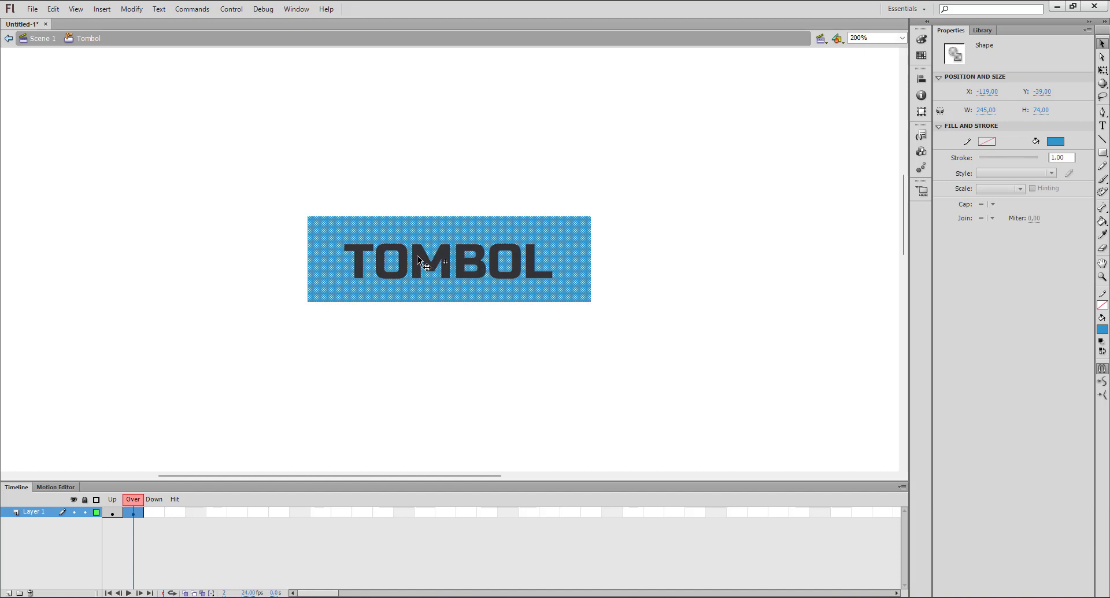
{"action": "left_click", "coordinate": [417, 257]}
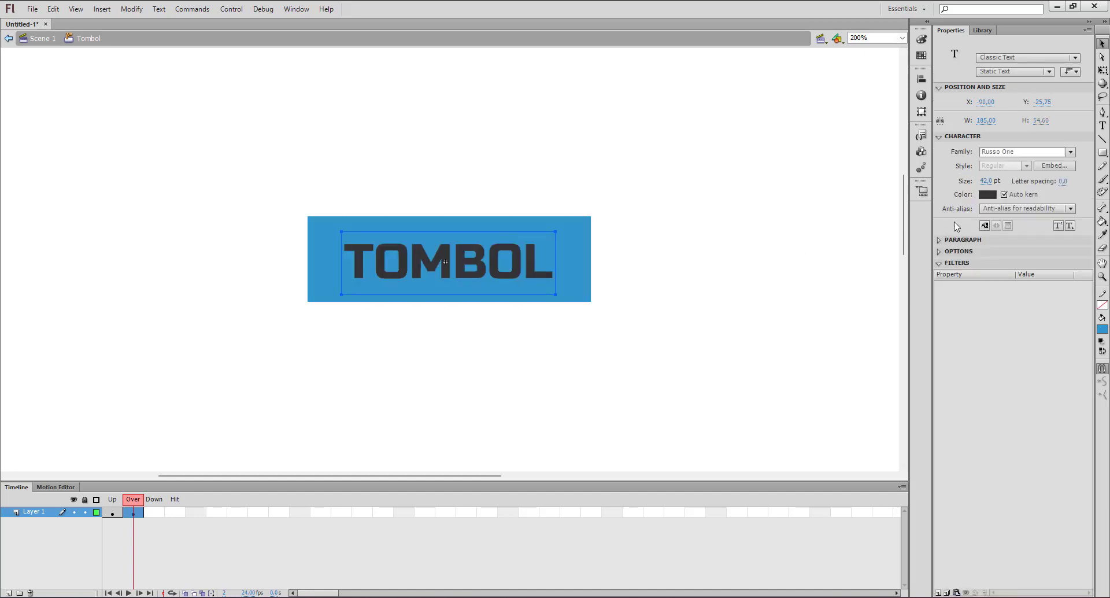
{"action": "left_click", "coordinate": [988, 194]}
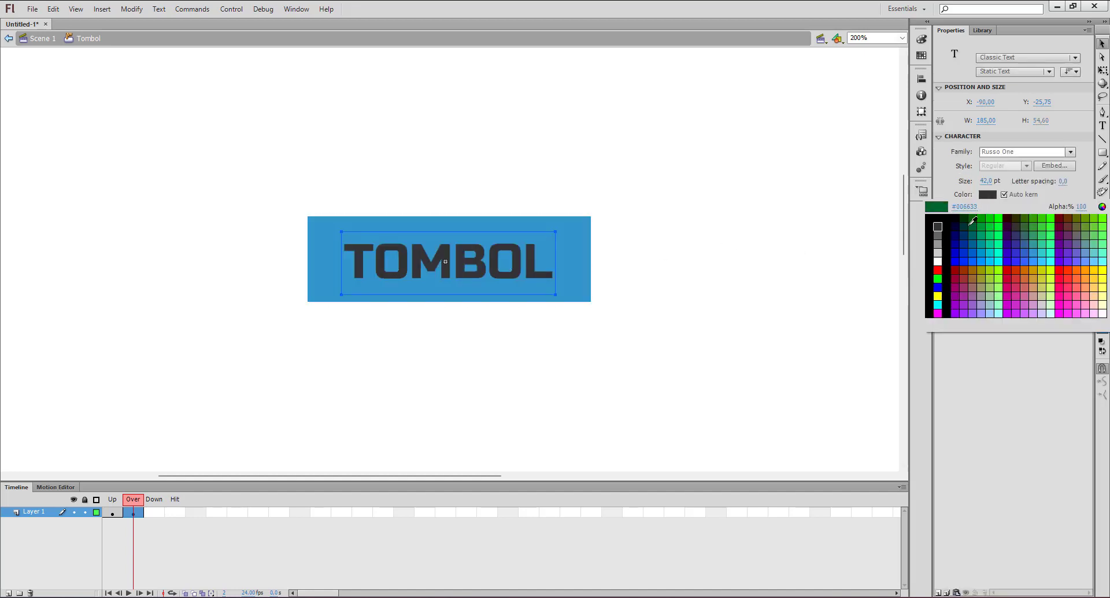
{"action": "left_click", "coordinate": [943, 248]}
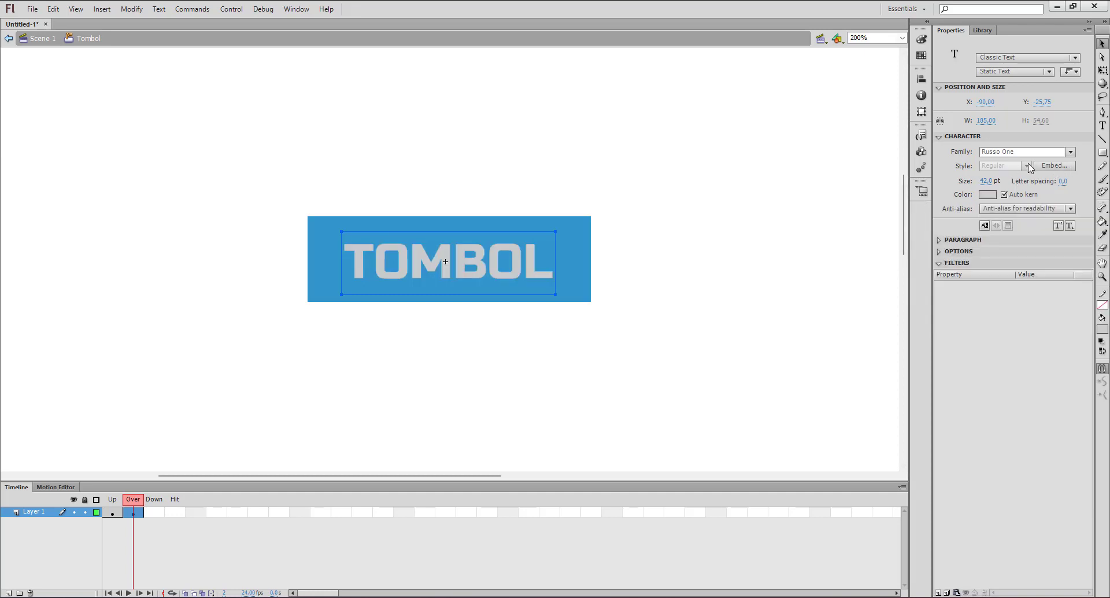
{"action": "left_click", "coordinate": [987, 194]}
{"action": "left_click", "coordinate": [939, 260]}
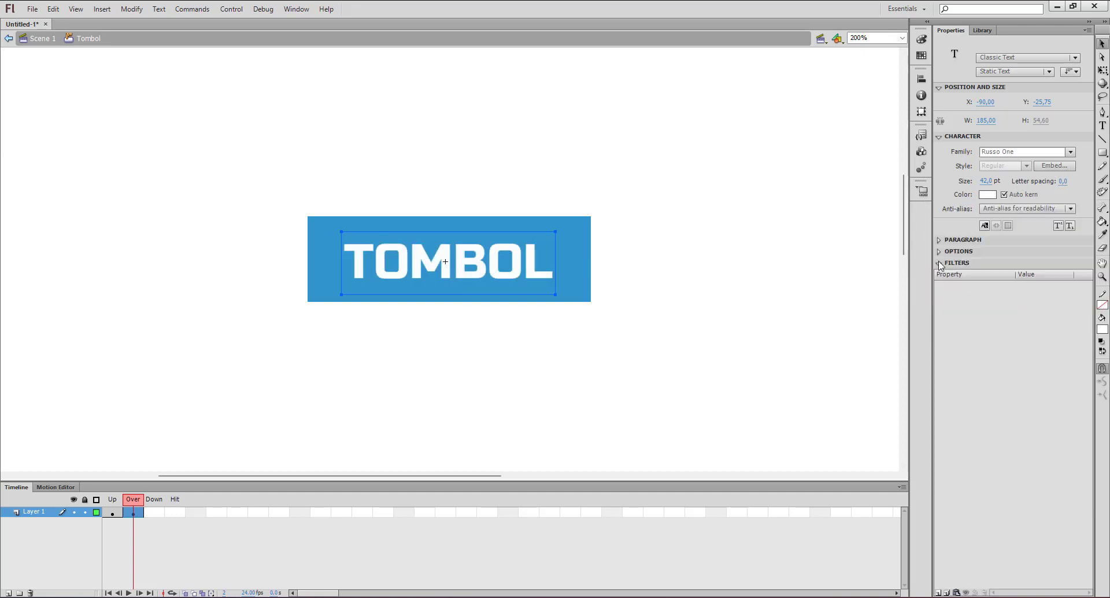
{"action": "left_click", "coordinate": [705, 267]}
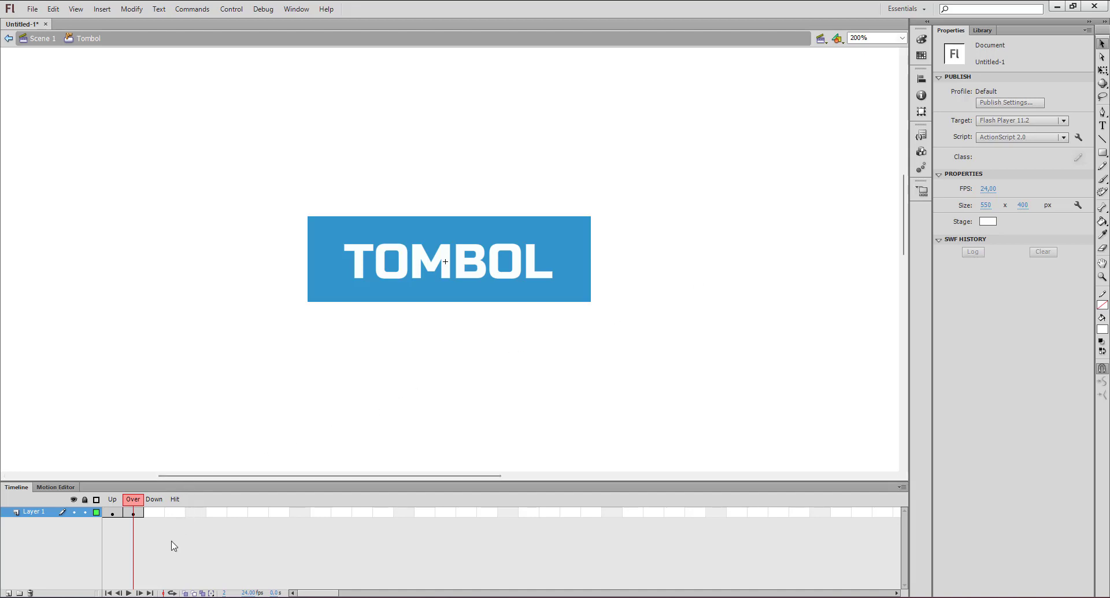
Insert a keyframe in the Down state of the Tombol button
{"action": "left_click", "coordinate": [149, 513]}
{"action": "right_click", "coordinate": [154, 514]}
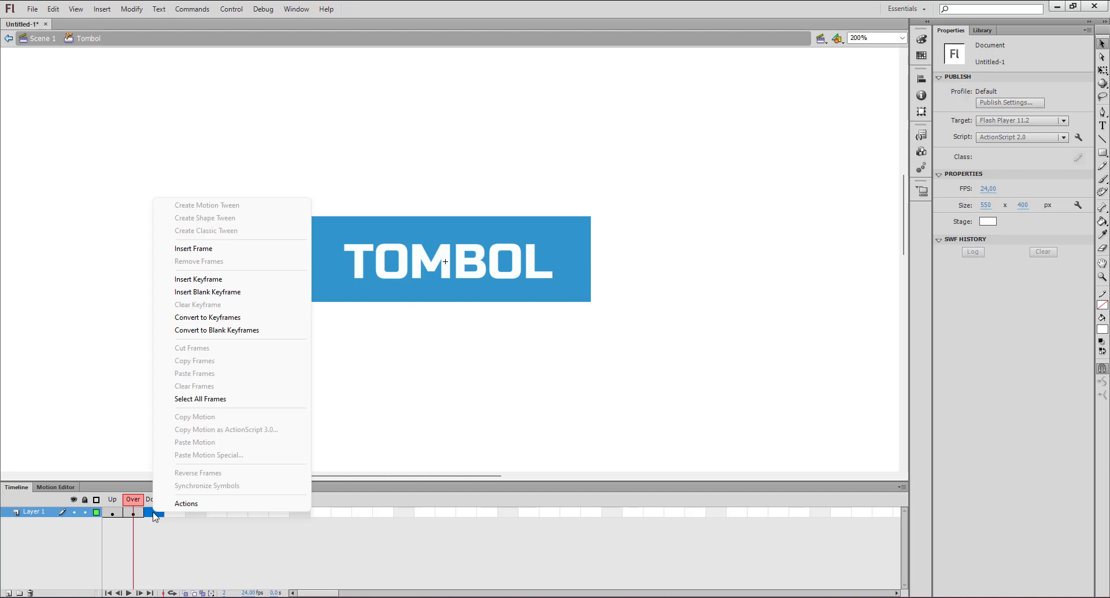
{"action": "left_click", "coordinate": [204, 281]}
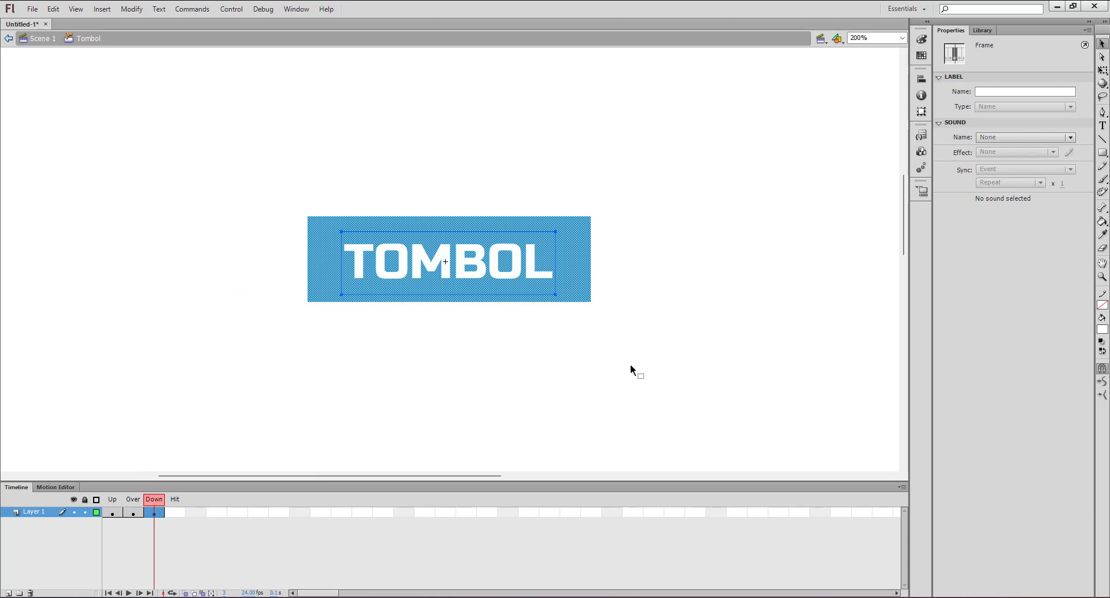
Try green and violet fills on the Down-state rectangle, finally setting its fill to a darker blue
{"action": "left_click", "coordinate": [489, 352]}
{"action": "left_click", "coordinate": [566, 240]}
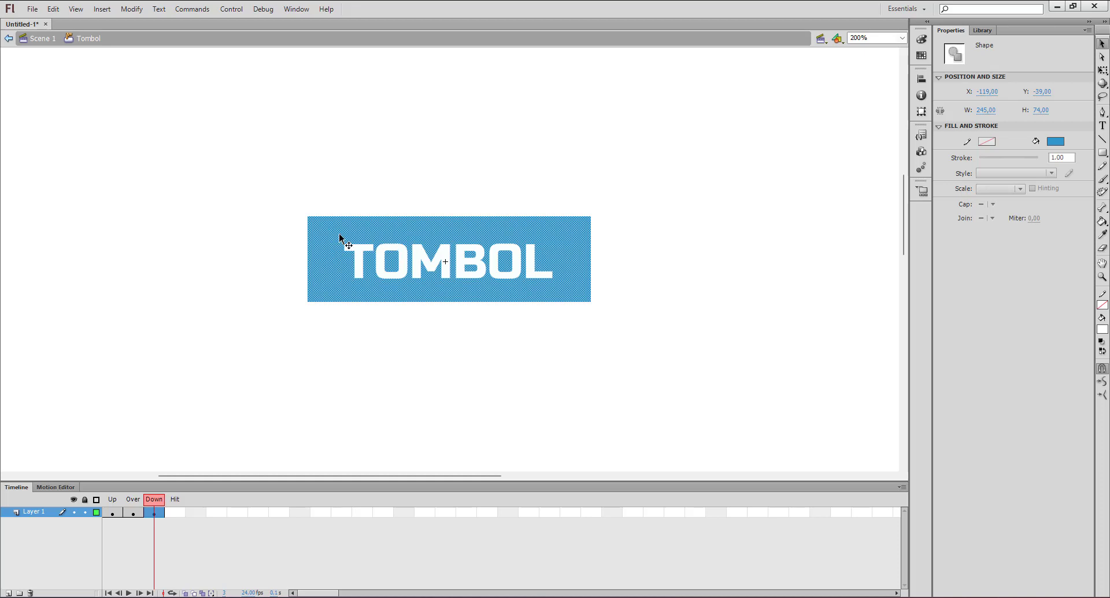
{"action": "left_click", "coordinate": [1057, 143]}
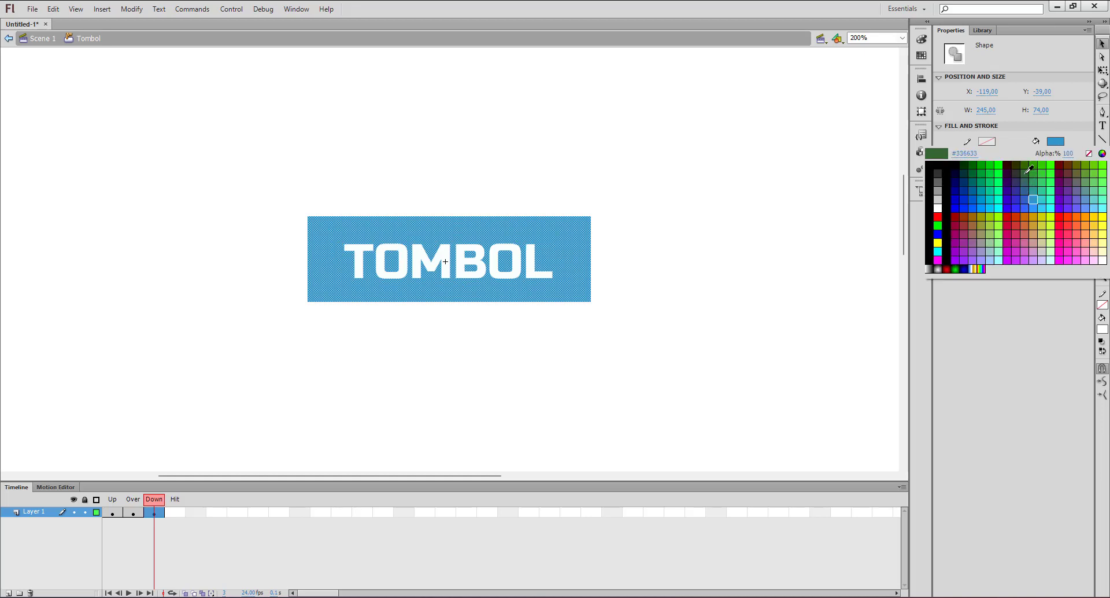
{"action": "left_click", "coordinate": [1027, 172]}
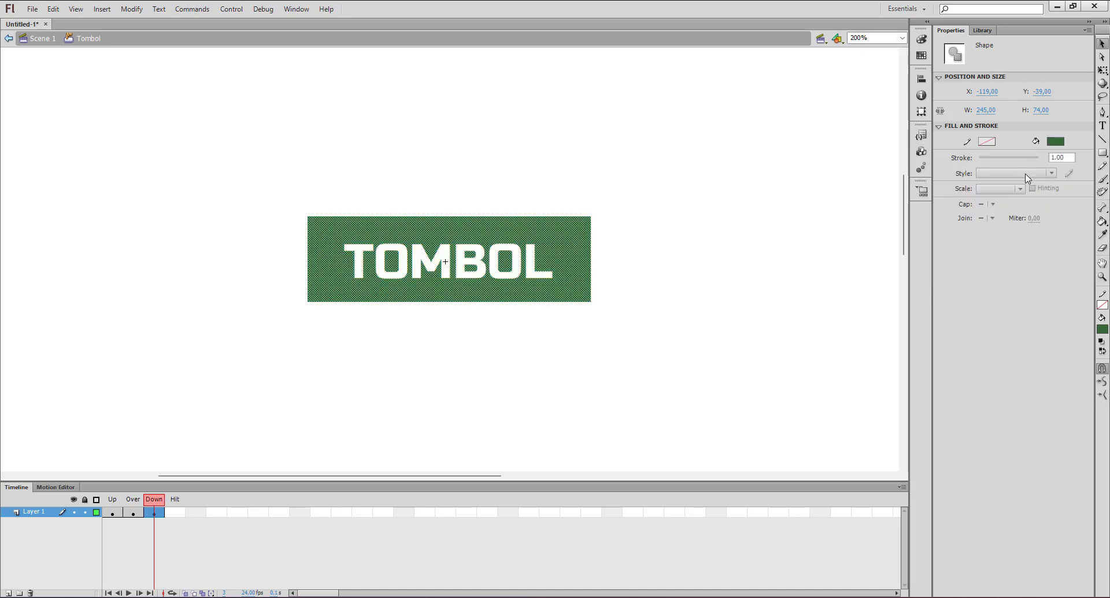
{"action": "left_click", "coordinate": [1055, 142]}
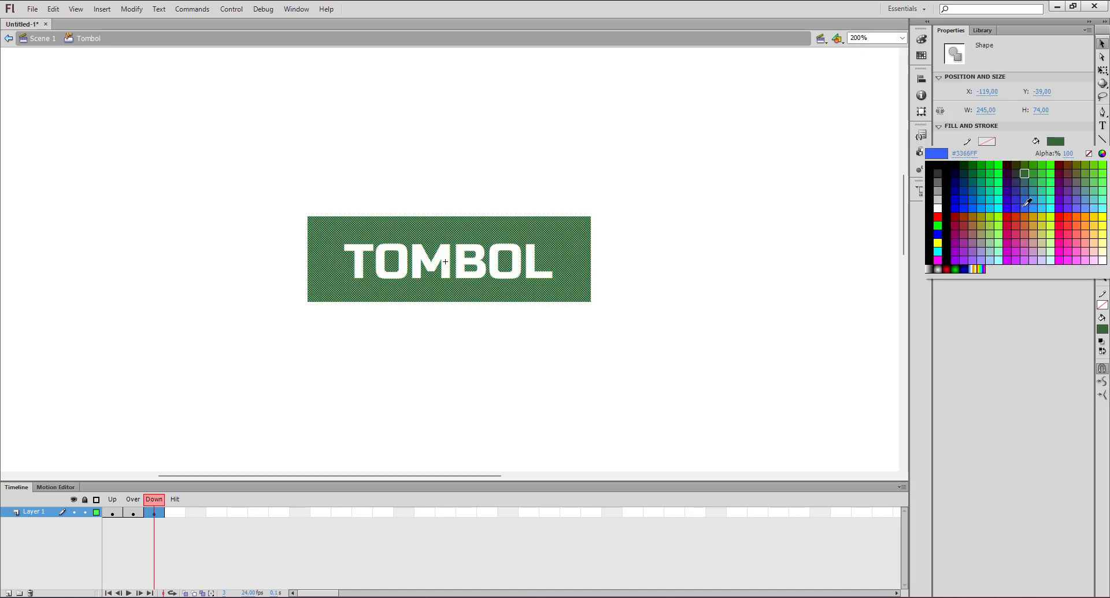
{"action": "left_click", "coordinate": [1018, 205]}
{"action": "left_click", "coordinate": [1059, 143]}
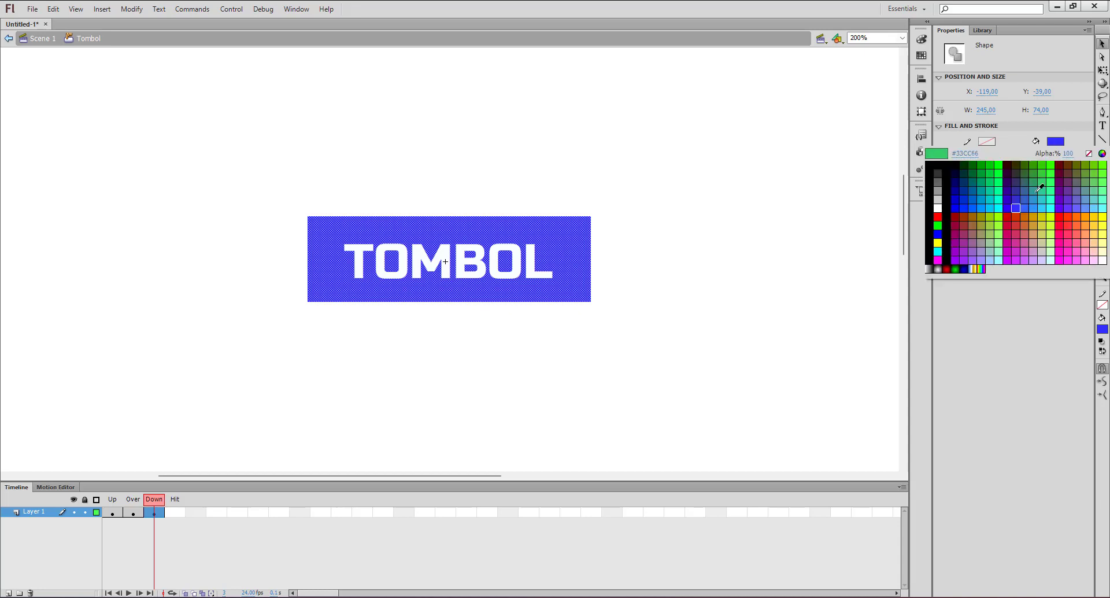
{"action": "left_click", "coordinate": [1021, 196]}
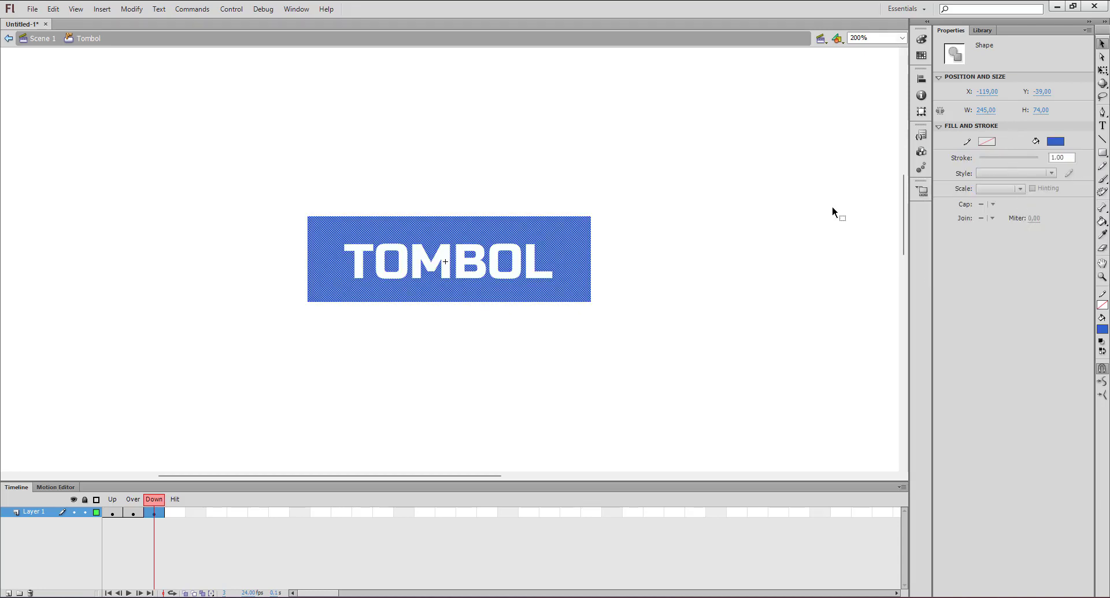
Recolour the TOMBOL text in the Down state light yellow and review the button's Up, Over and Down states
{"action": "left_click", "coordinate": [483, 255]}
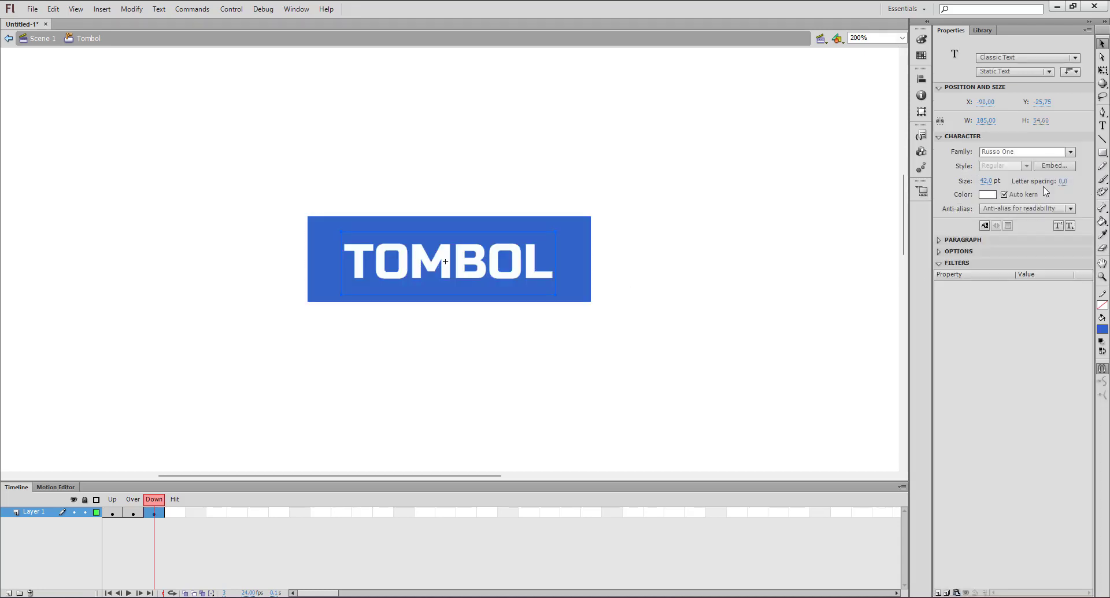
{"action": "left_click", "coordinate": [986, 195]}
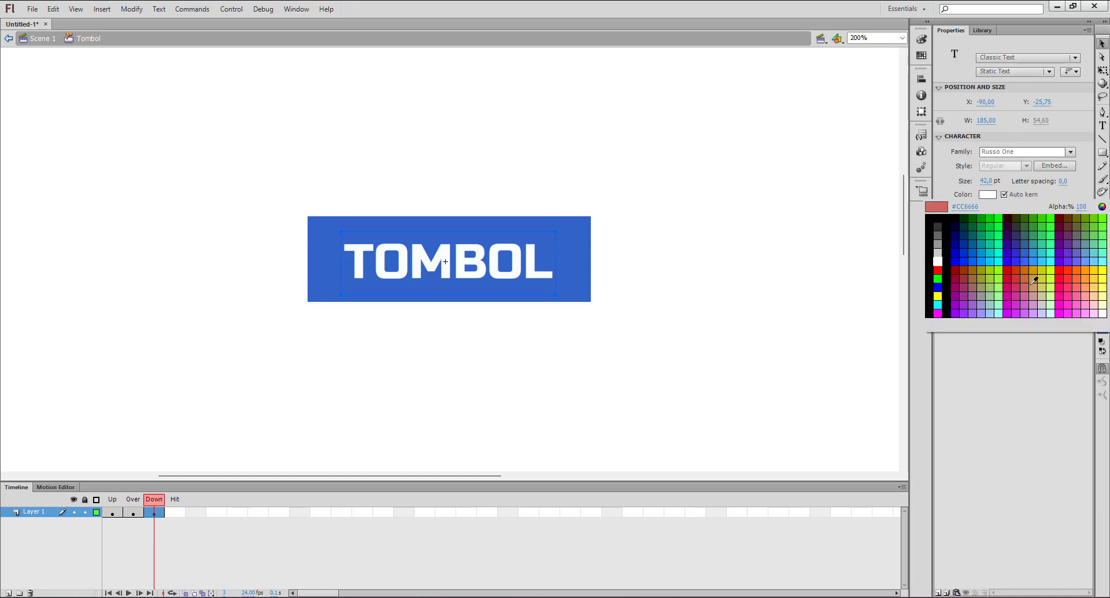
{"action": "left_click", "coordinate": [1101, 313]}
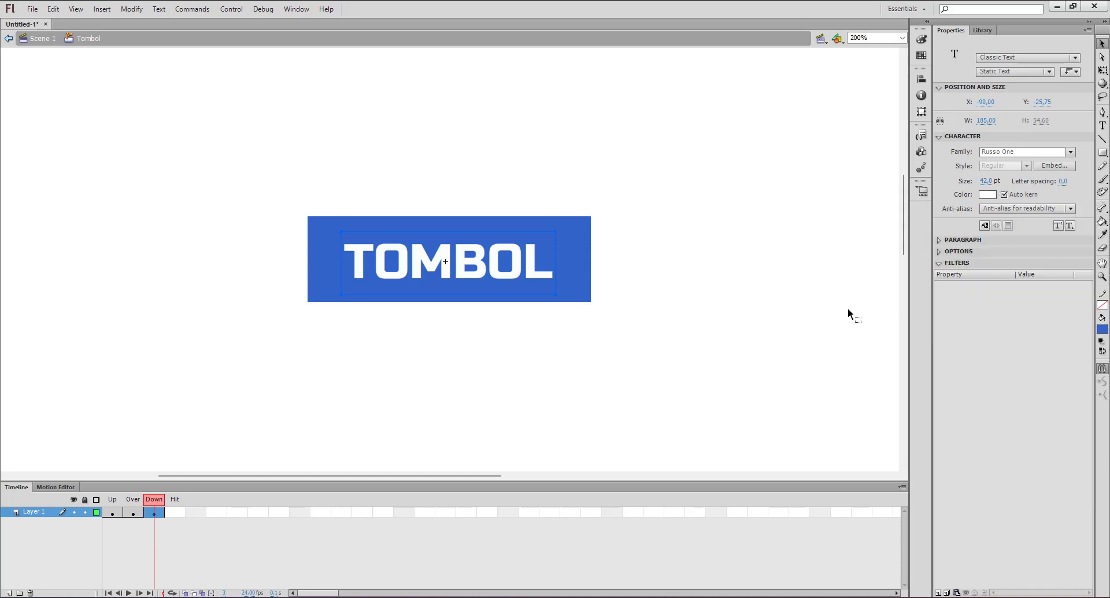
{"action": "left_click", "coordinate": [989, 196]}
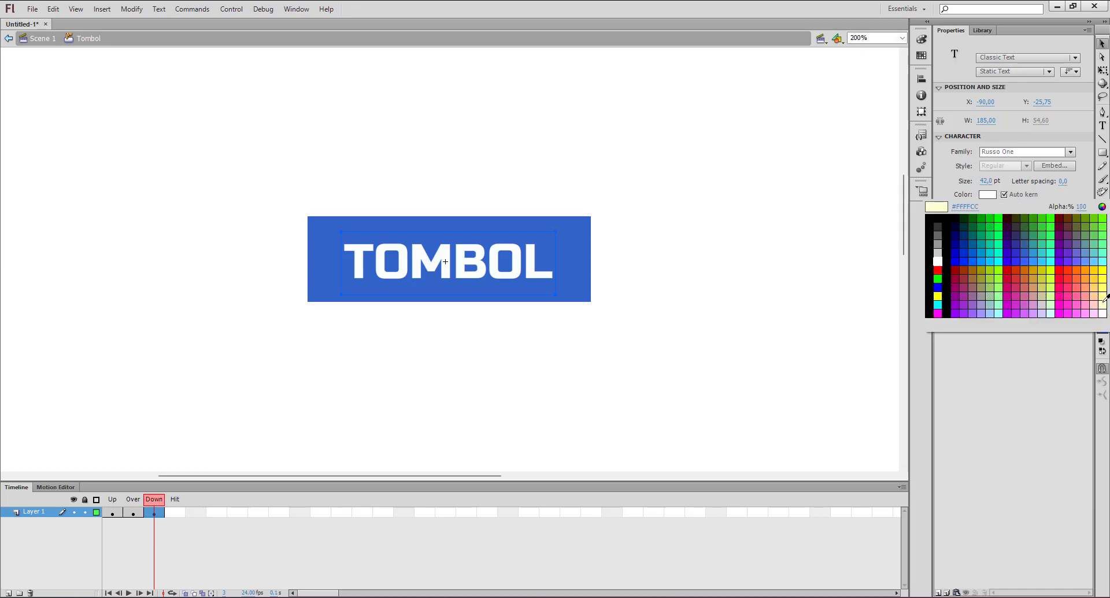
{"action": "left_click", "coordinate": [1102, 296]}
{"action": "left_click", "coordinate": [743, 290]}
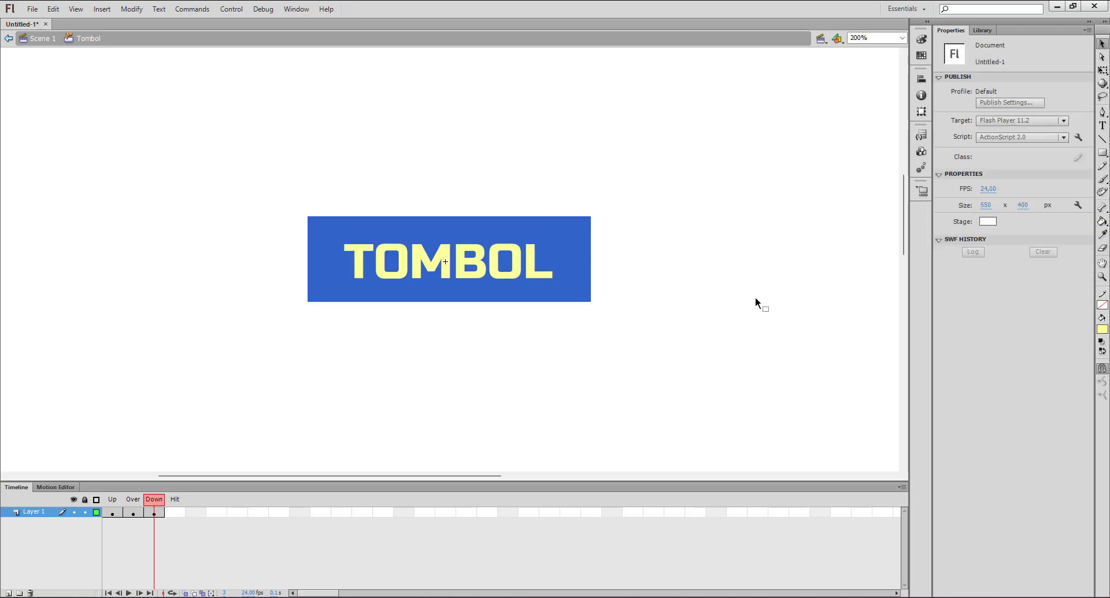
{"action": "left_click", "coordinate": [112, 502]}
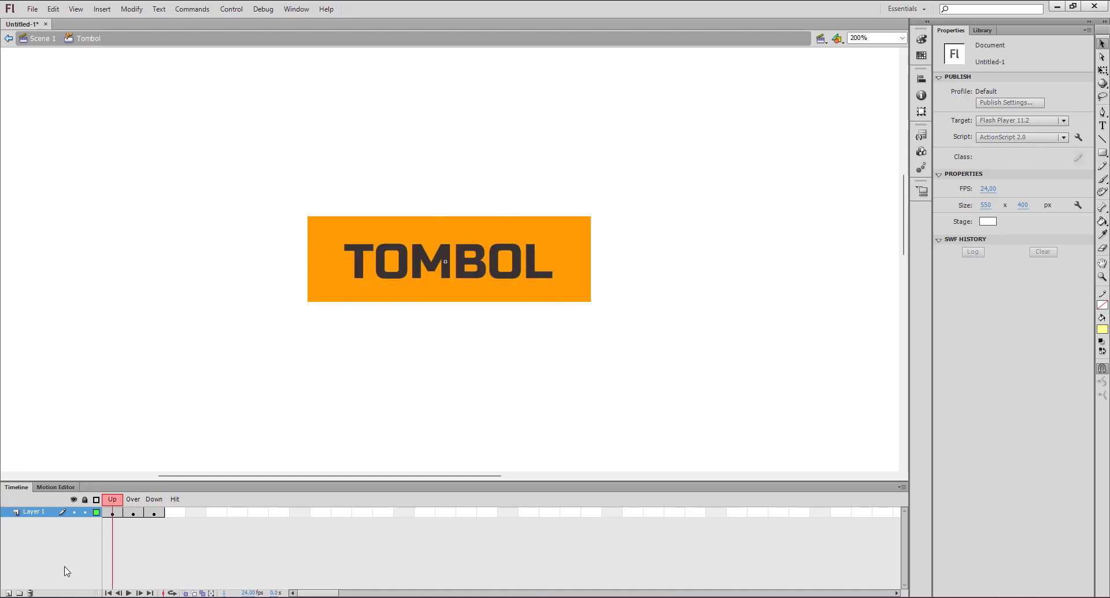
{"action": "left_click", "coordinate": [132, 503]}
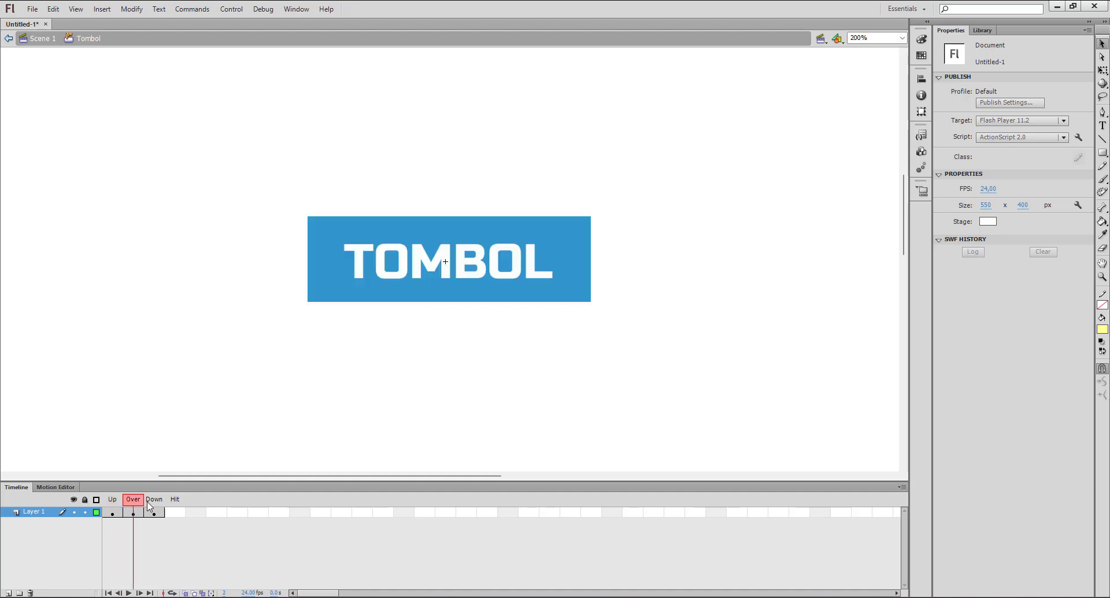
{"action": "left_click", "coordinate": [155, 504]}
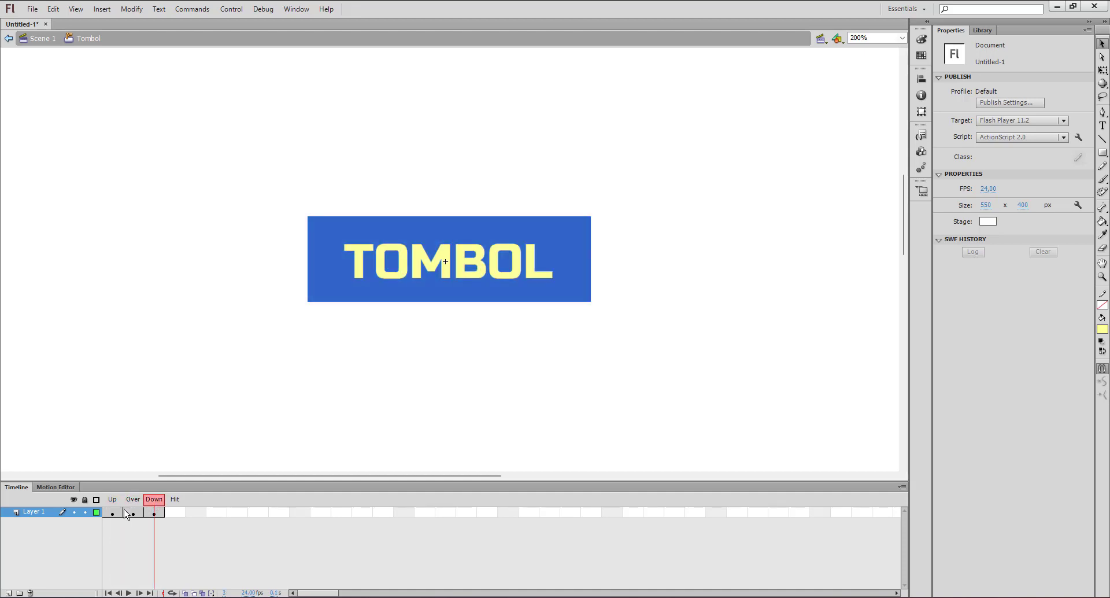
Return to Scene 1 and place an instance of the Tombol button from the library on the stage below the trucks
{"action": "left_click", "coordinate": [40, 39]}
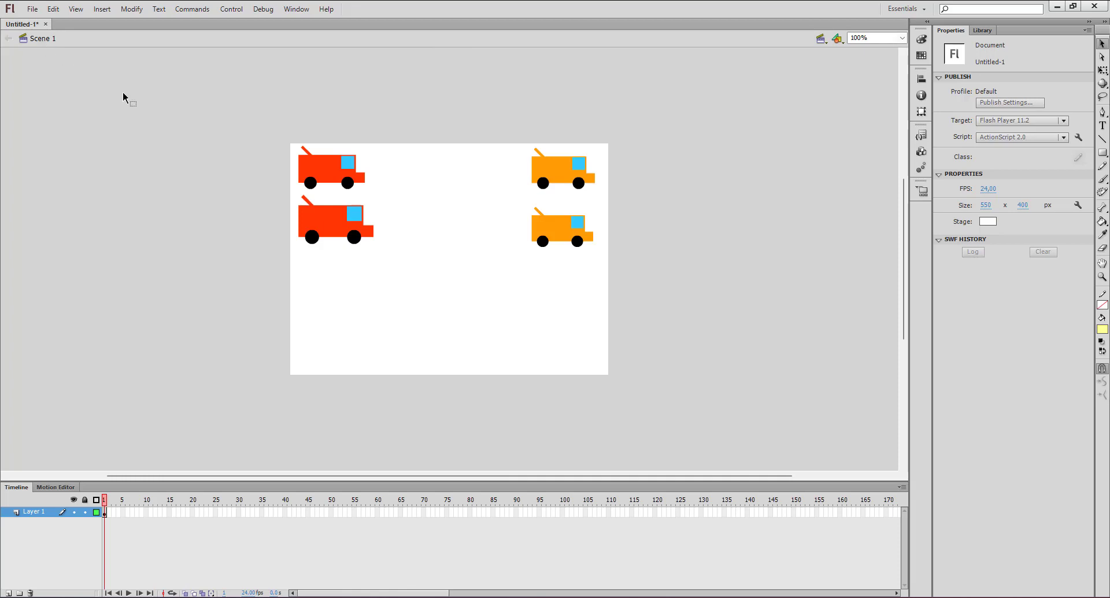
{"action": "left_click", "coordinate": [983, 31]}
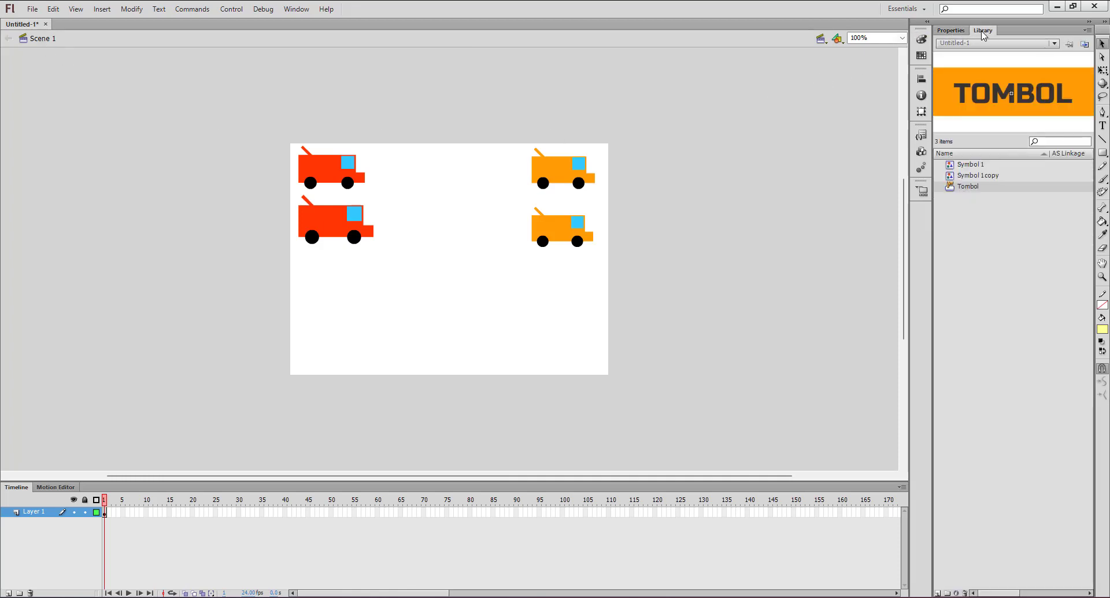
{"action": "left_click_drag", "start_coordinate": [979, 91], "coordinate": [449, 298]}
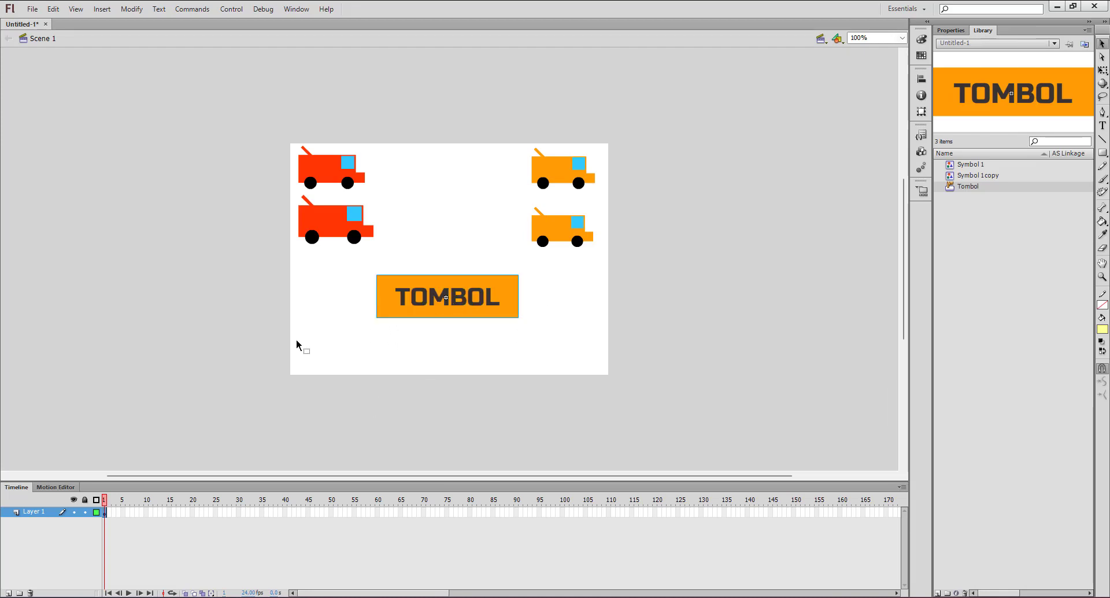
Test the movie and enlarge the preview window upward and to the left
{"action": "left_click", "coordinate": [315, 345]}
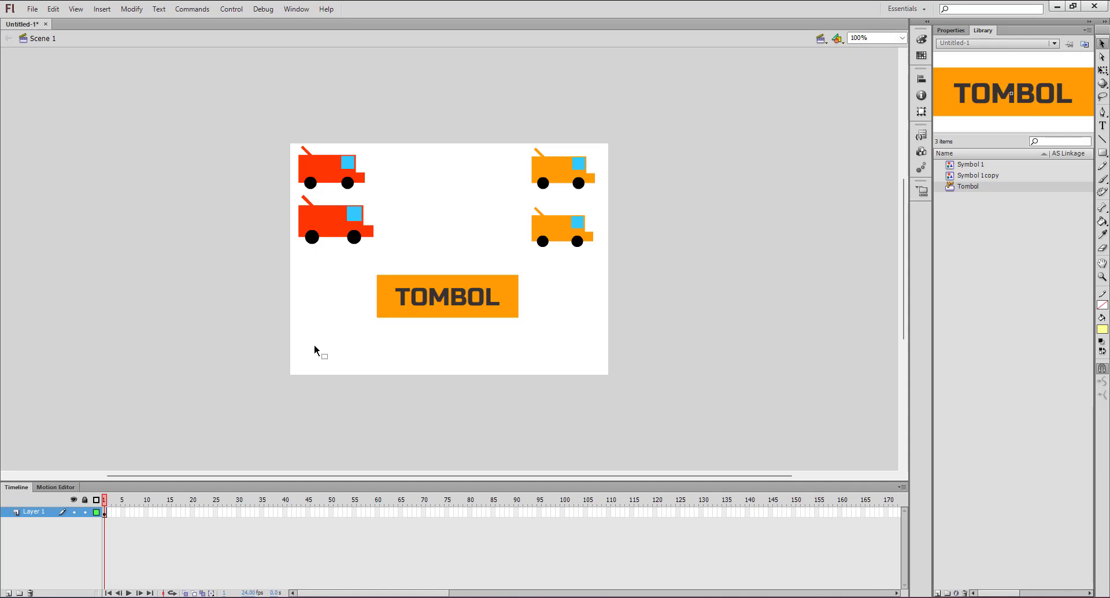
{"action": "key", "text": "ctrl+Return"}
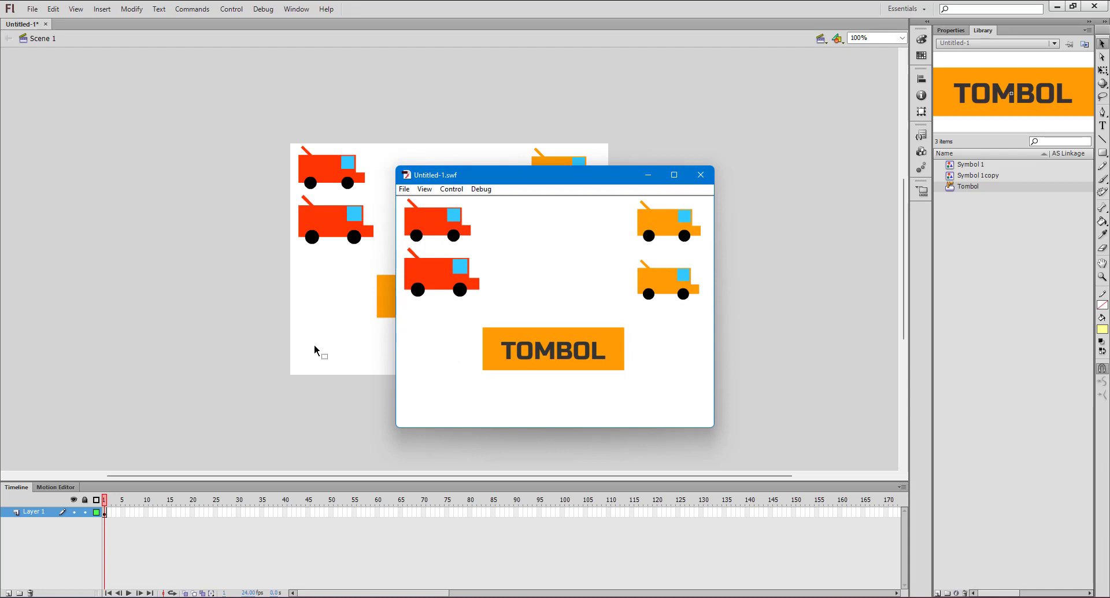
{"action": "left_click_drag", "start_coordinate": [436, 166], "coordinate": [435, 121]}
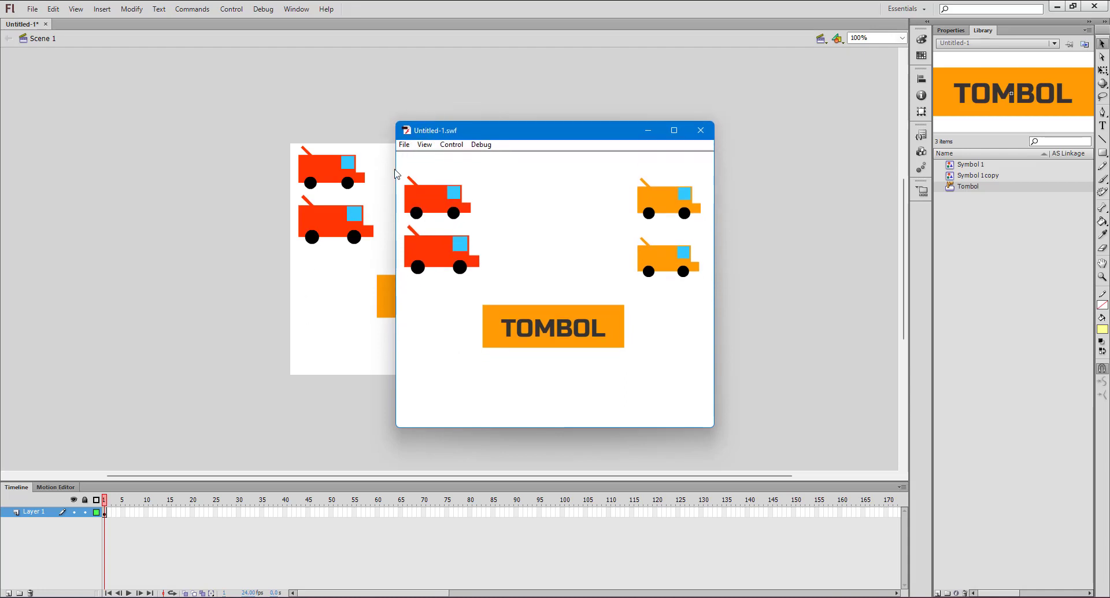
{"action": "left_click_drag", "start_coordinate": [395, 173], "coordinate": [298, 170]}
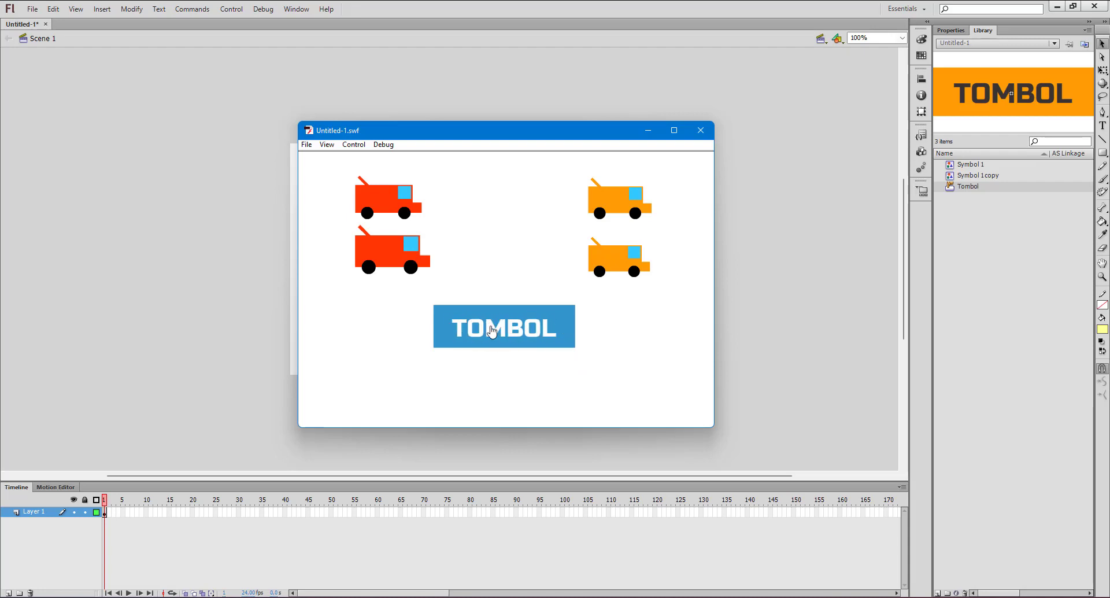
Try out the TOMBOL button's Over and Down states in the movie preview and close the preview
{"action": "left_click", "coordinate": [550, 329]}
{"action": "left_click", "coordinate": [563, 329]}
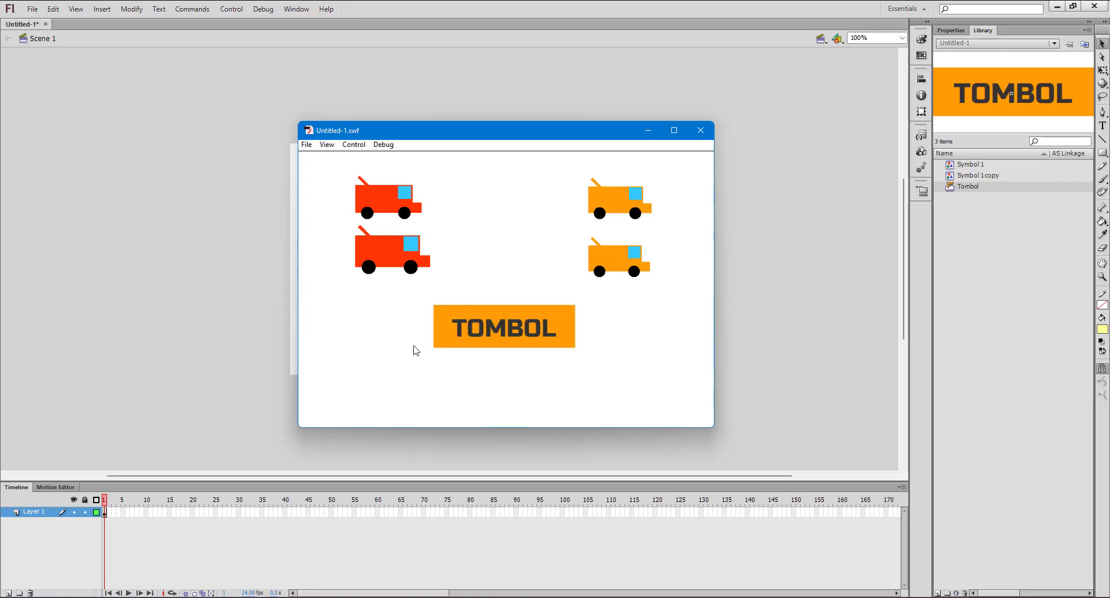
{"action": "left_click", "coordinate": [454, 327]}
{"action": "left_click", "coordinate": [454, 328]}
{"action": "left_click", "coordinate": [710, 138]}
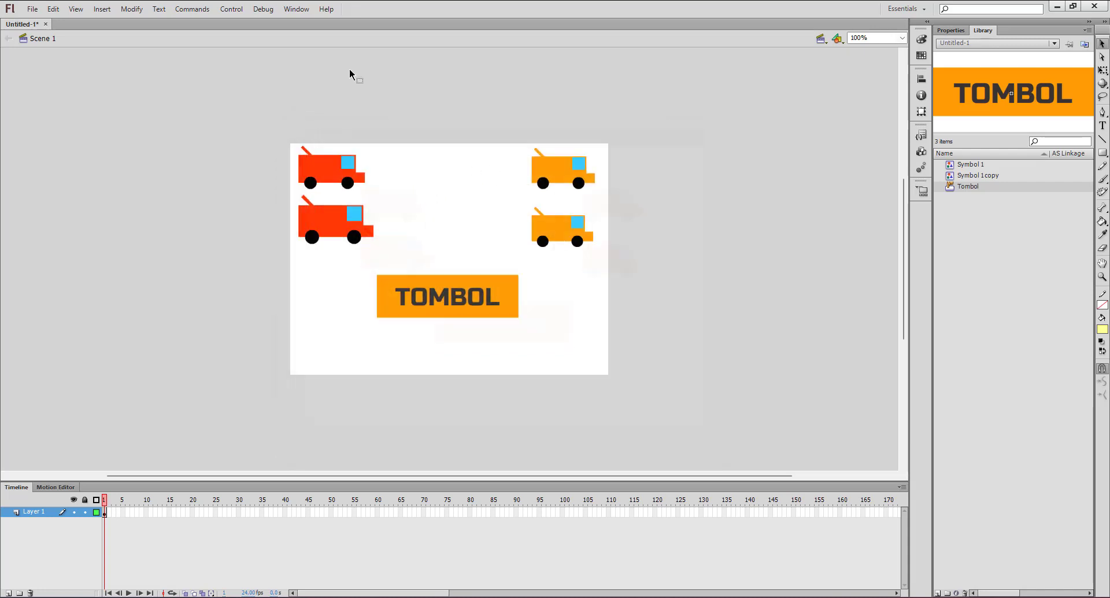
Create an empty Button symbol named Symbol 2, reviewing the available symbol types, and return to Scene 1
{"action": "left_click", "coordinate": [74, 10]}
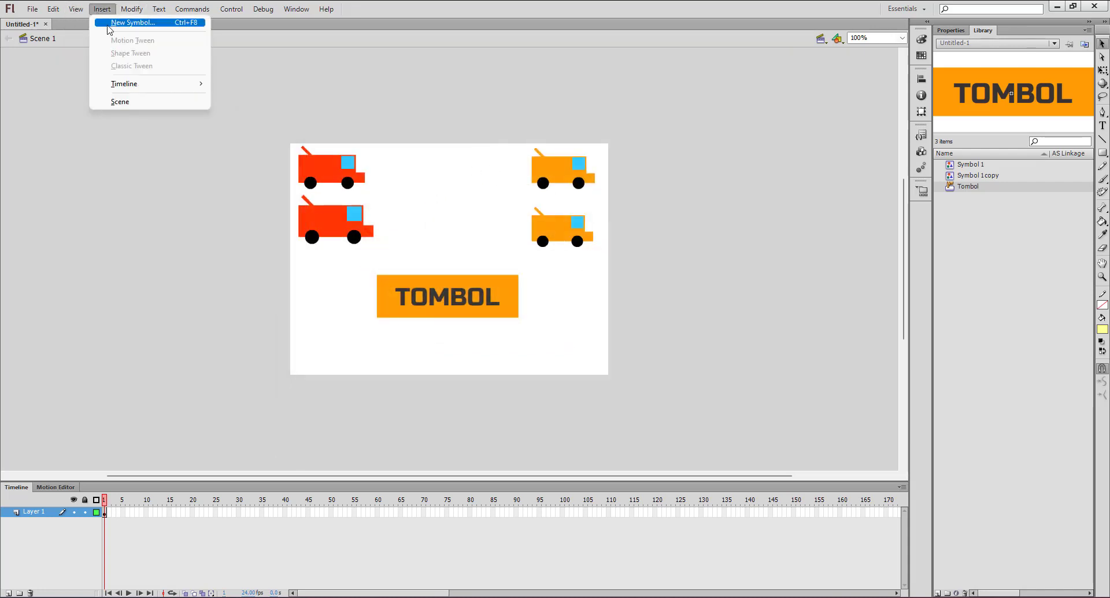
{"action": "left_click", "coordinate": [110, 24]}
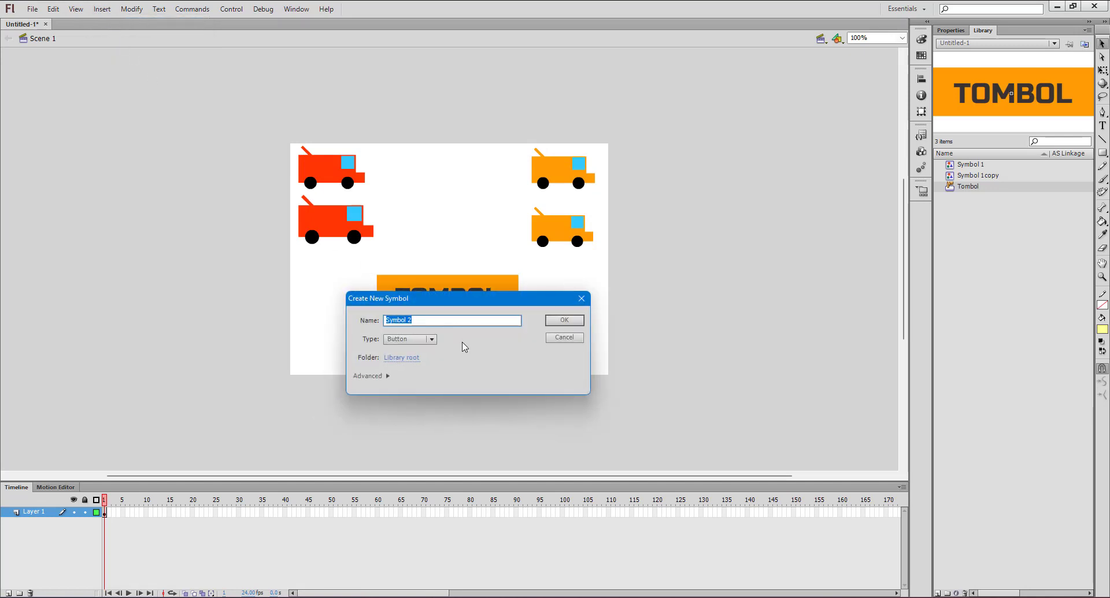
{"action": "left_click", "coordinate": [432, 340]}
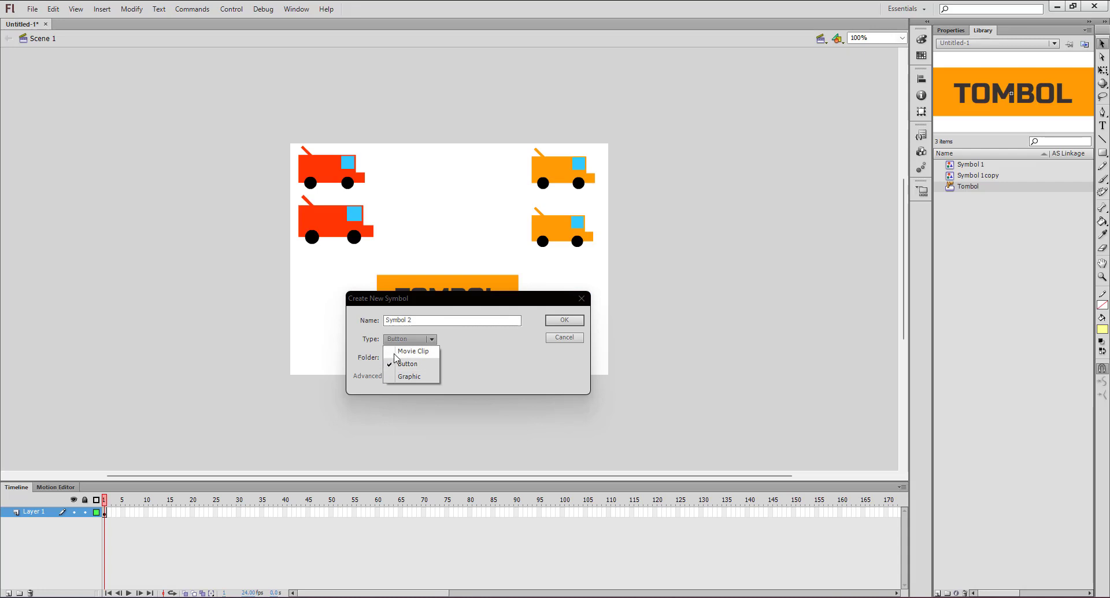
{"action": "left_click", "coordinate": [564, 319]}
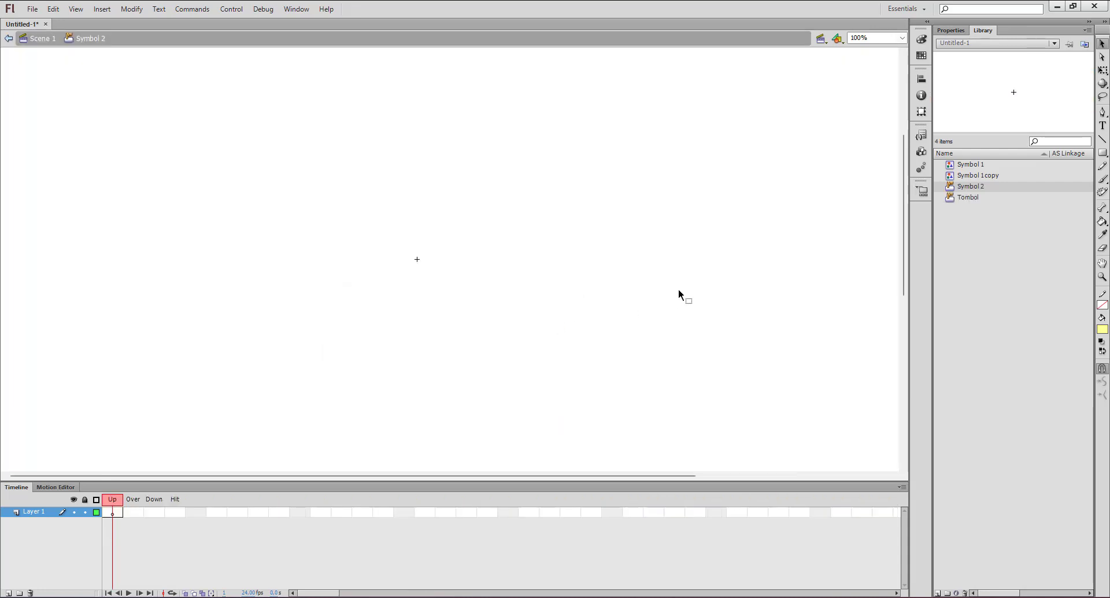
{"action": "left_click", "coordinate": [34, 41]}
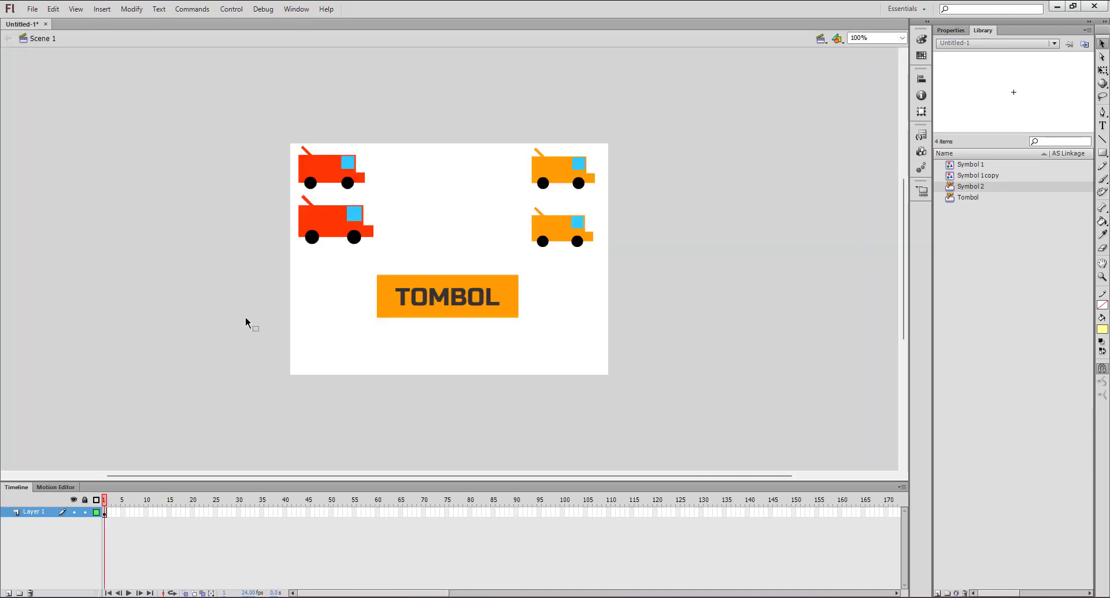
{"action": "left_click_drag", "start_coordinate": [905, 265], "coordinate": [904, 260]}
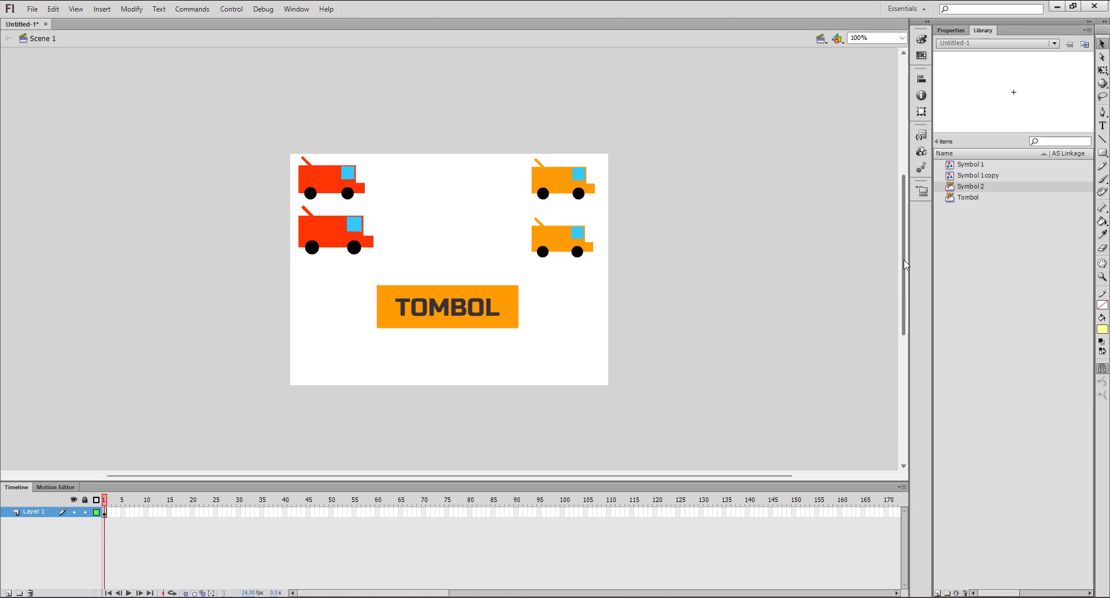